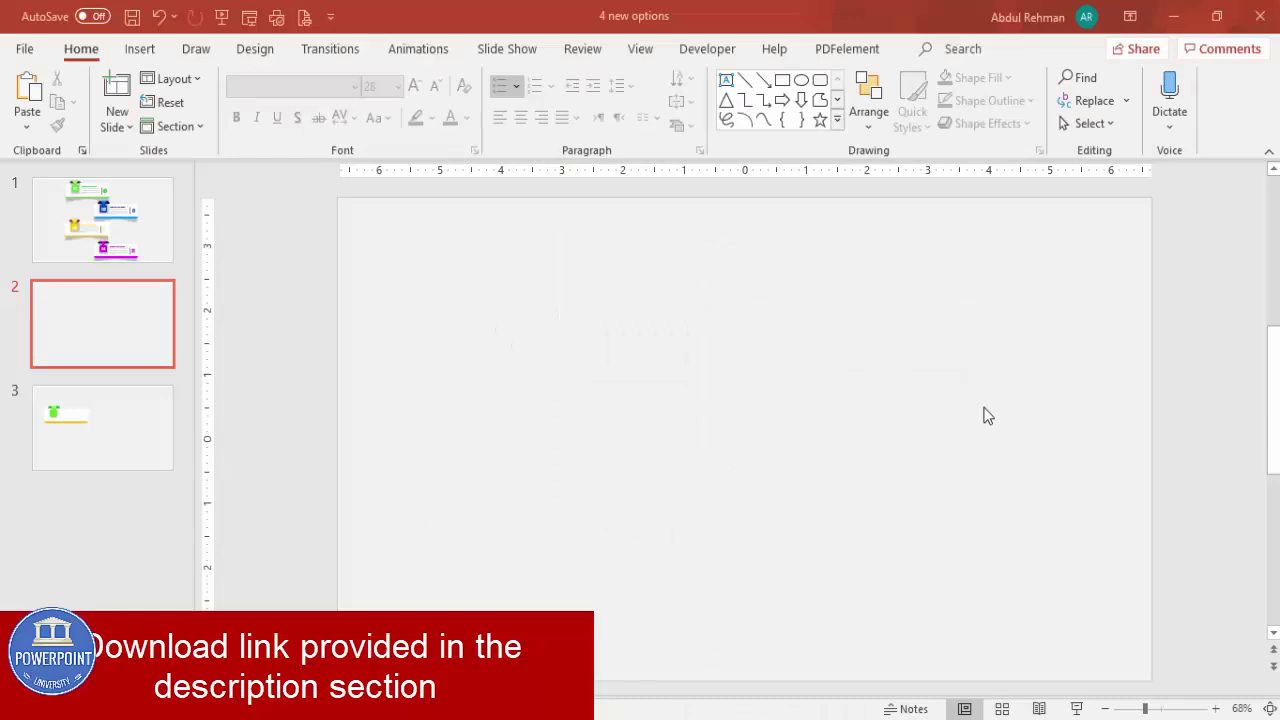
Draw a rounded rectangle near the top centre of slide 2
{"action": "left_click", "coordinate": [143, 50]}
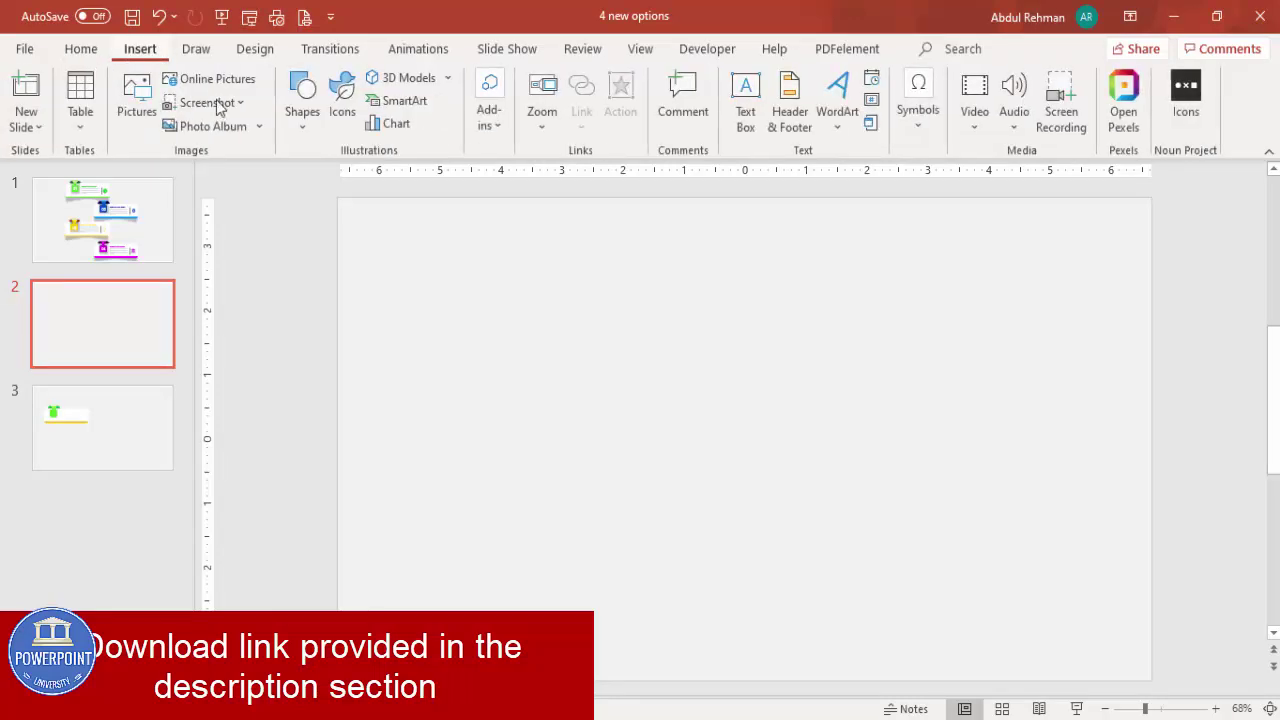
{"action": "left_click", "coordinate": [304, 127]}
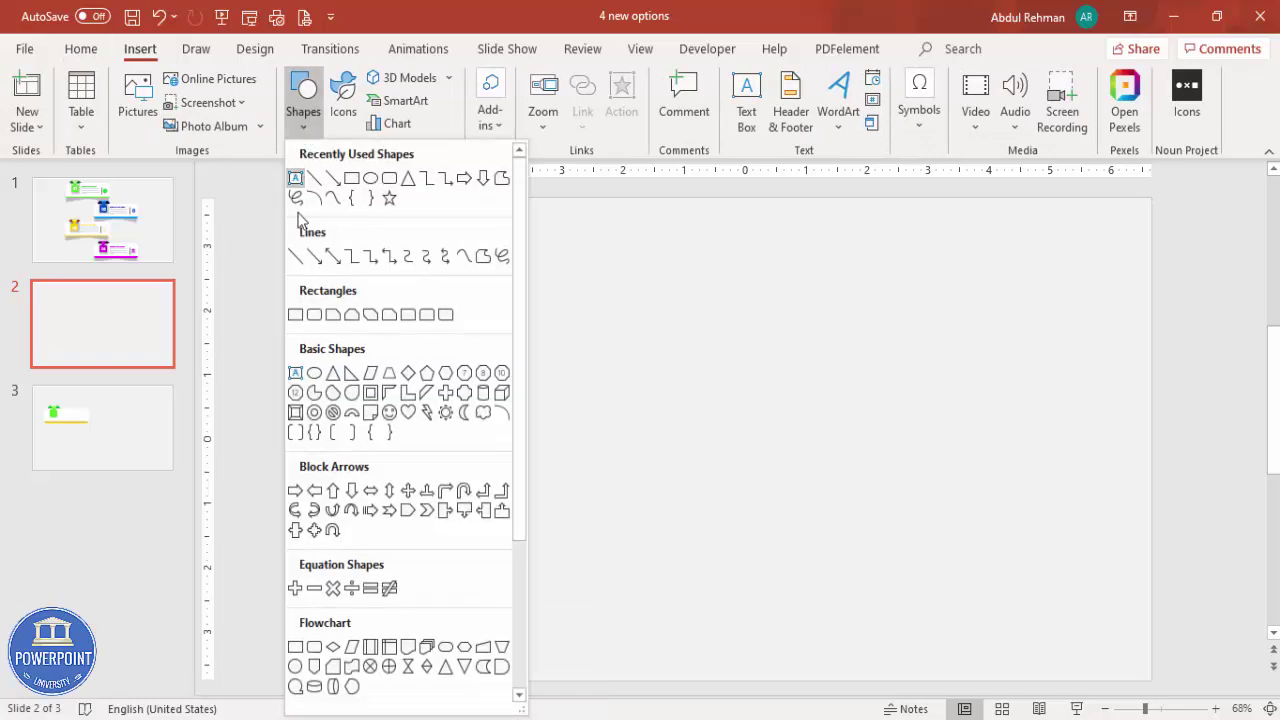
{"action": "left_click", "coordinate": [316, 318]}
{"action": "left_click_drag", "start_coordinate": [551, 283], "coordinate": [857, 361]}
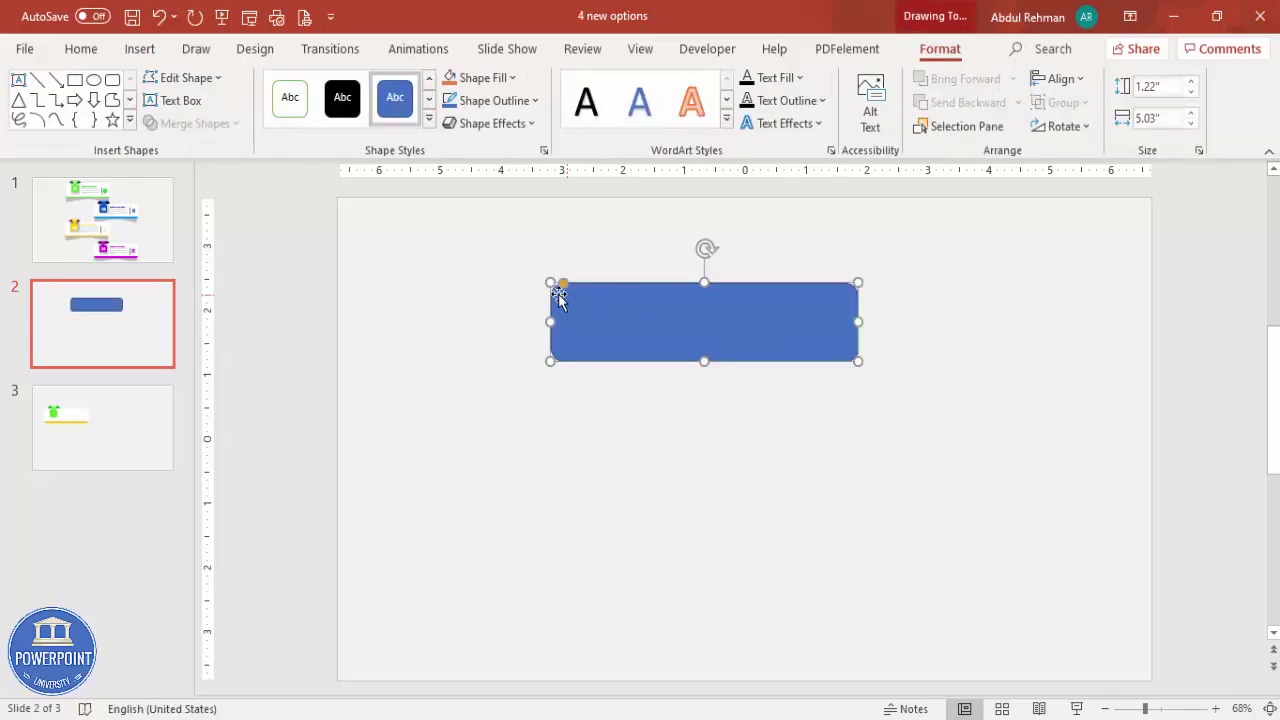
{"action": "left_click_drag", "start_coordinate": [563, 289], "coordinate": [565, 290]}
{"action": "left_click_drag", "start_coordinate": [686, 314], "coordinate": [690, 320]}
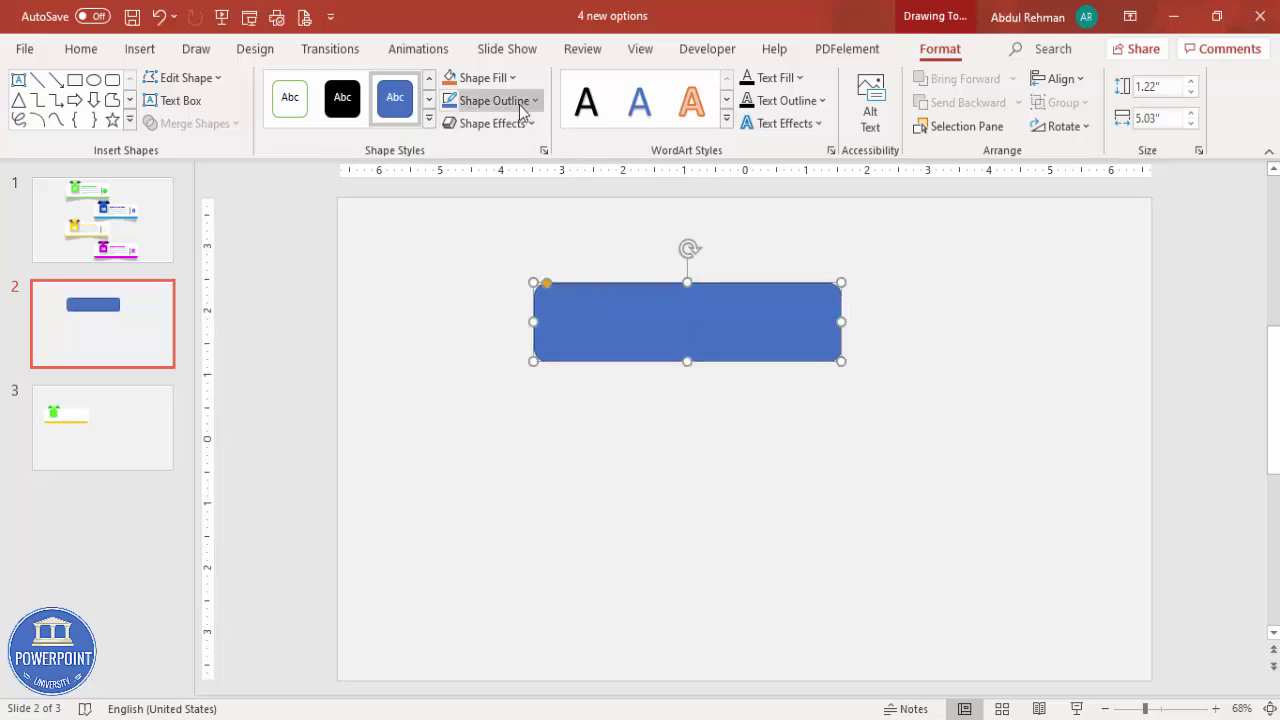
Give the rounded rectangle no outline and a white fill
{"action": "left_click", "coordinate": [519, 101]}
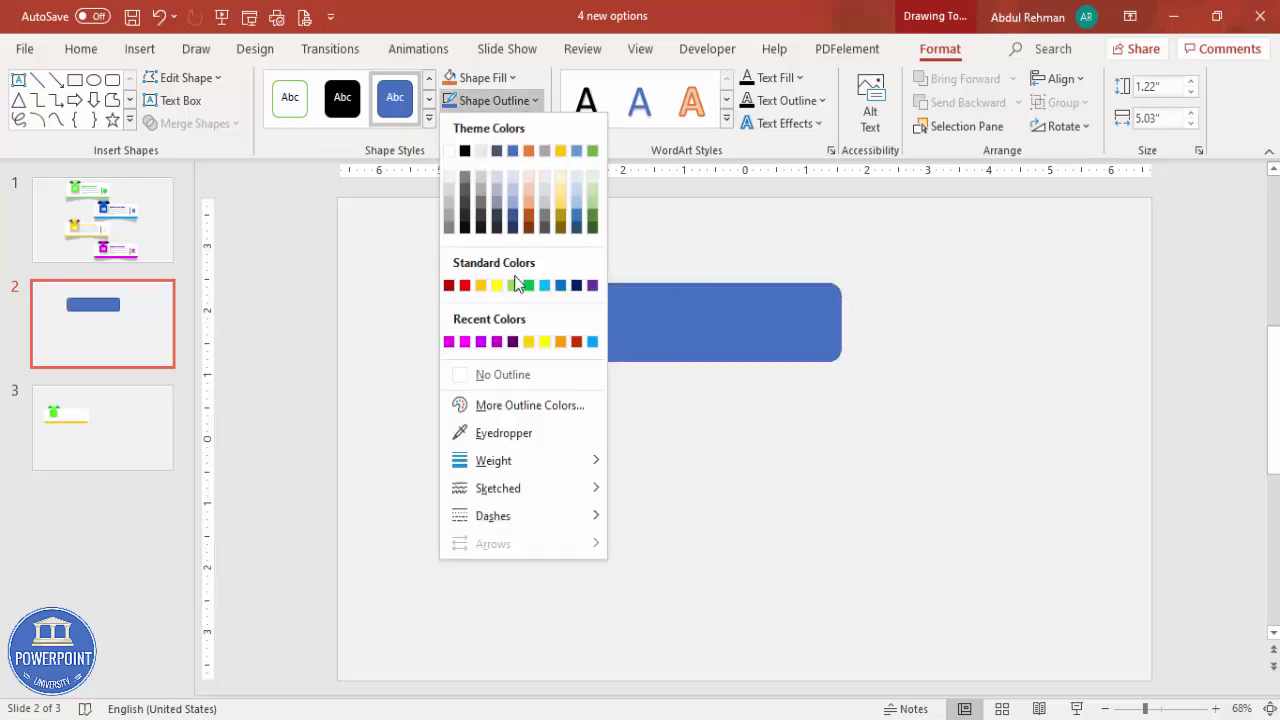
{"action": "left_click", "coordinate": [516, 379]}
{"action": "left_click", "coordinate": [483, 77]}
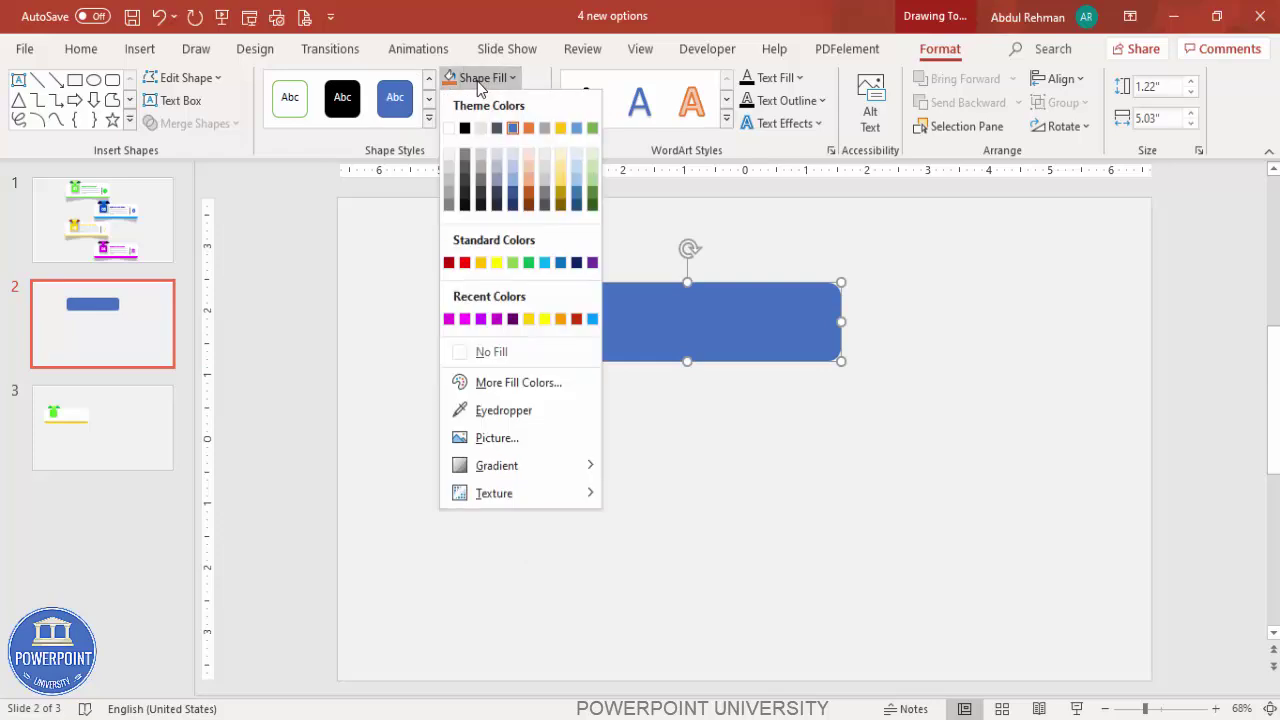
{"action": "left_click", "coordinate": [449, 128]}
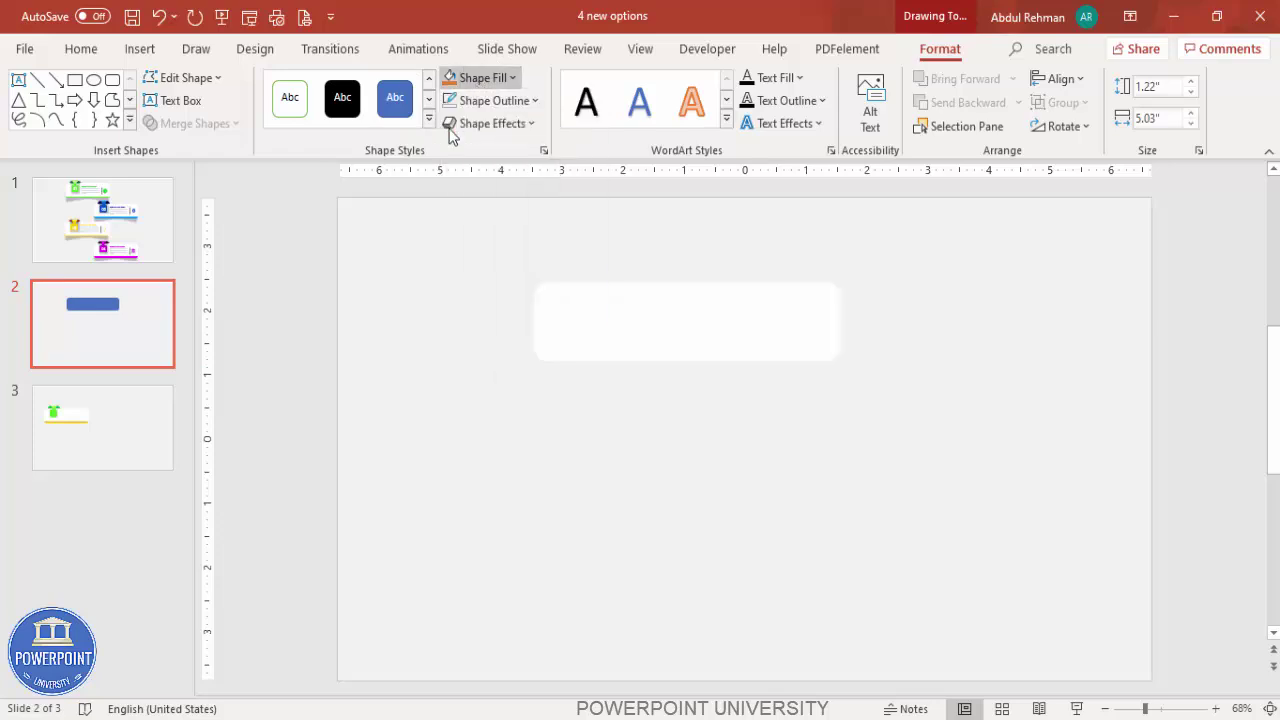
{"action": "left_click", "coordinate": [673, 405]}
{"action": "left_click", "coordinate": [663, 312]}
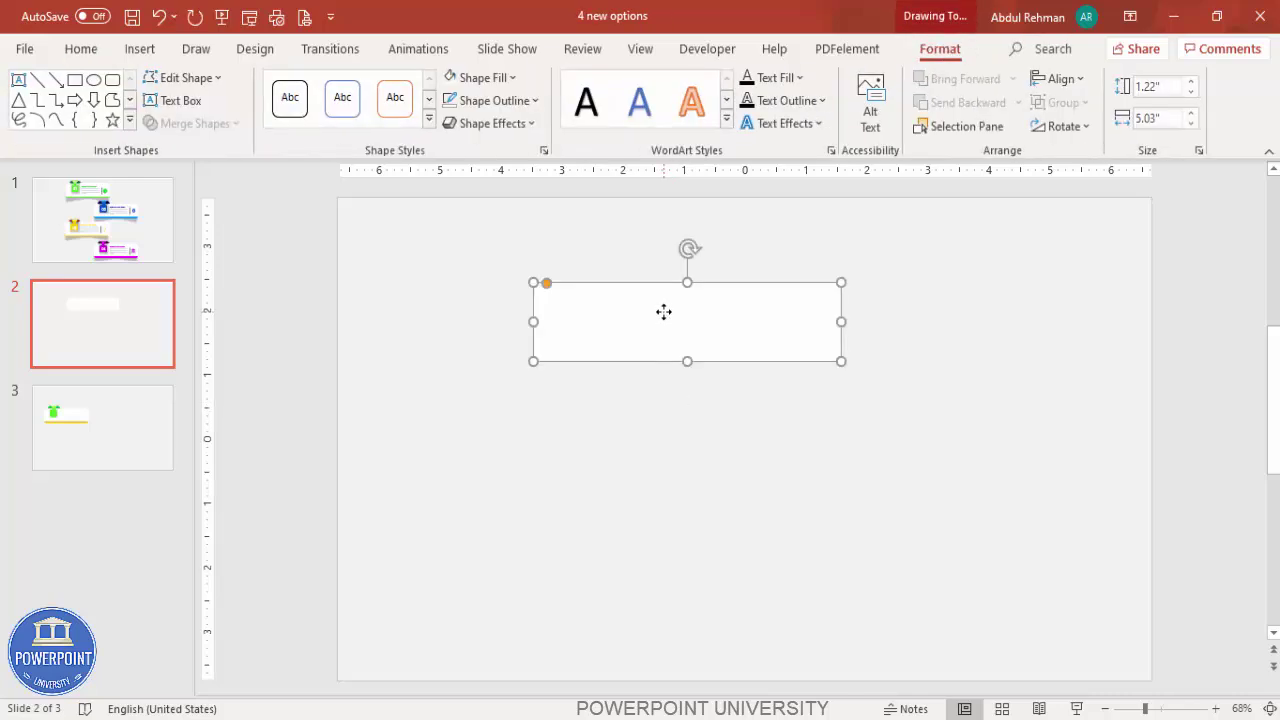
Duplicate the white rectangle, fill the copy gold, and stack it exactly over the original
{"action": "left_click_drag", "start_coordinate": [663, 312], "coordinate": [650, 468]}
{"action": "left_click", "coordinate": [484, 78]}
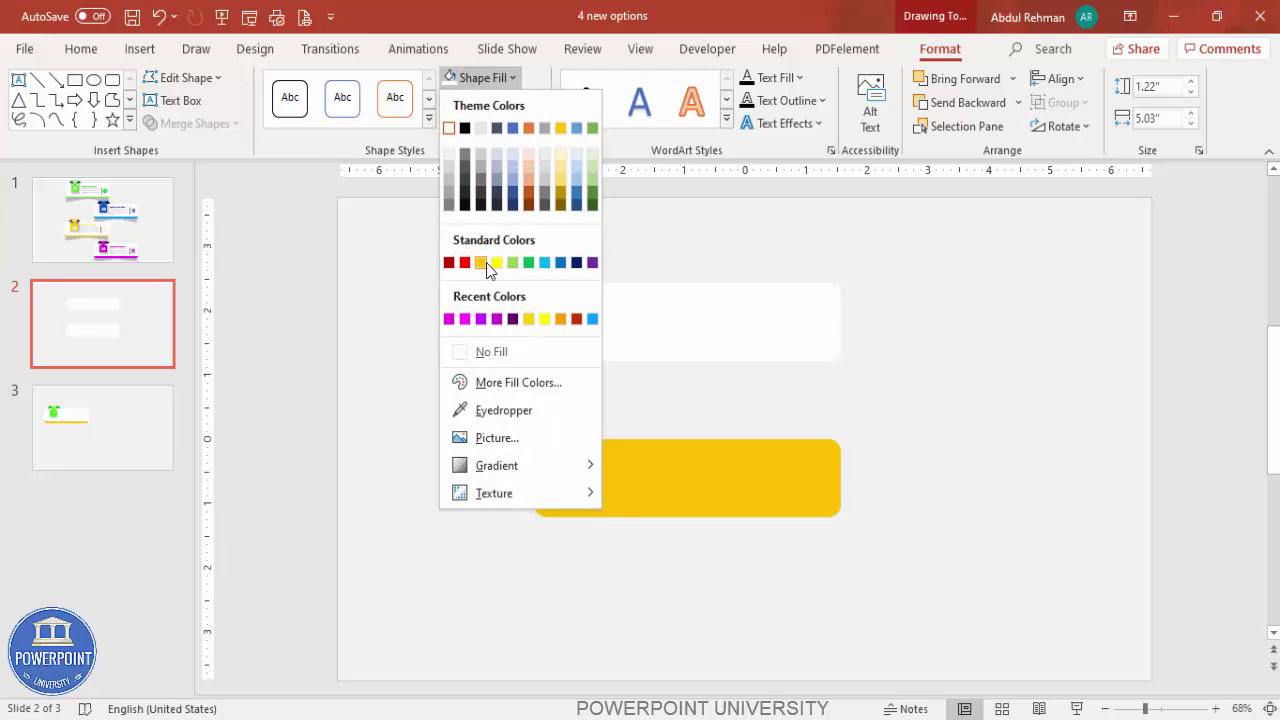
{"action": "left_click", "coordinate": [529, 319]}
{"action": "left_click_drag", "start_coordinate": [725, 505], "coordinate": [721, 346]}
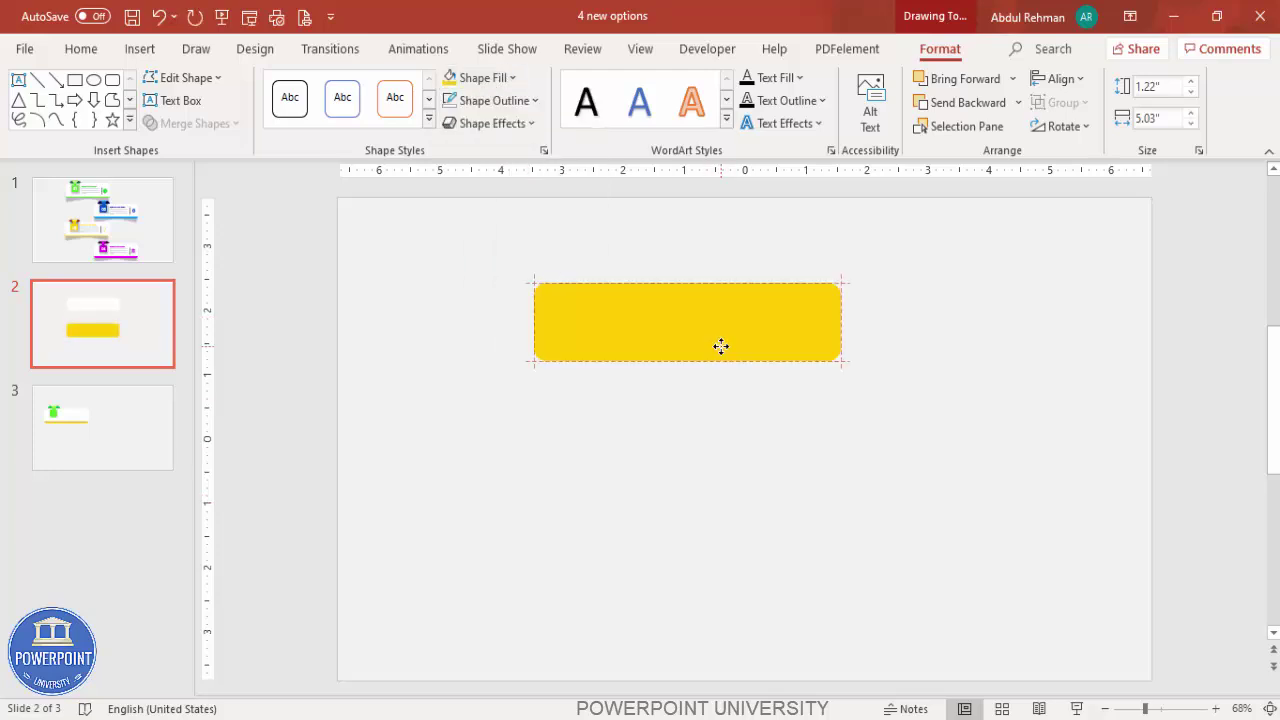
{"action": "left_click", "coordinate": [674, 420]}
{"action": "left_click", "coordinate": [140, 49]}
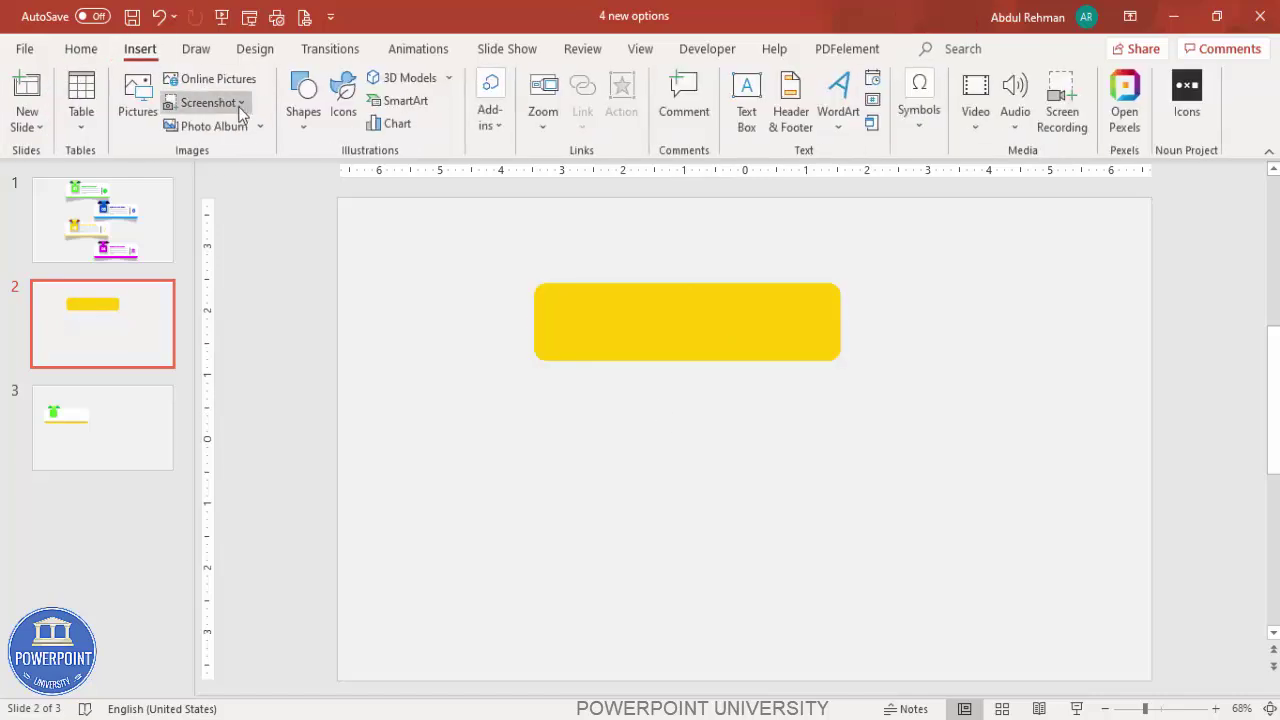
Draw a plain rectangle covering the upper part of the gold rounded rectangle
{"action": "left_click", "coordinate": [296, 118]}
{"action": "left_click", "coordinate": [296, 315]}
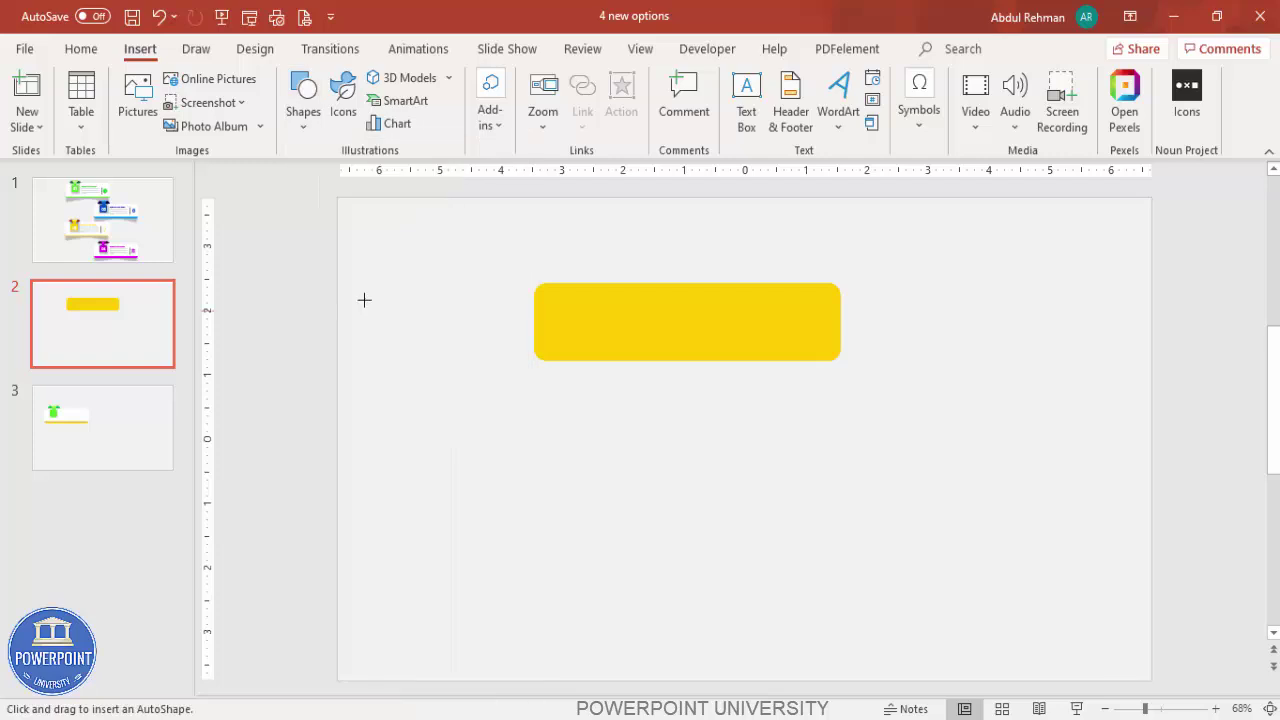
{"action": "mouse_move", "coordinate": [473, 249]}
{"action": "left_mouse_down"}
{"action": "mouse_move", "coordinate": [826, 309]}
{"action": "mouse_move", "coordinate": [895, 345]}
{"action": "left_mouse_up"}
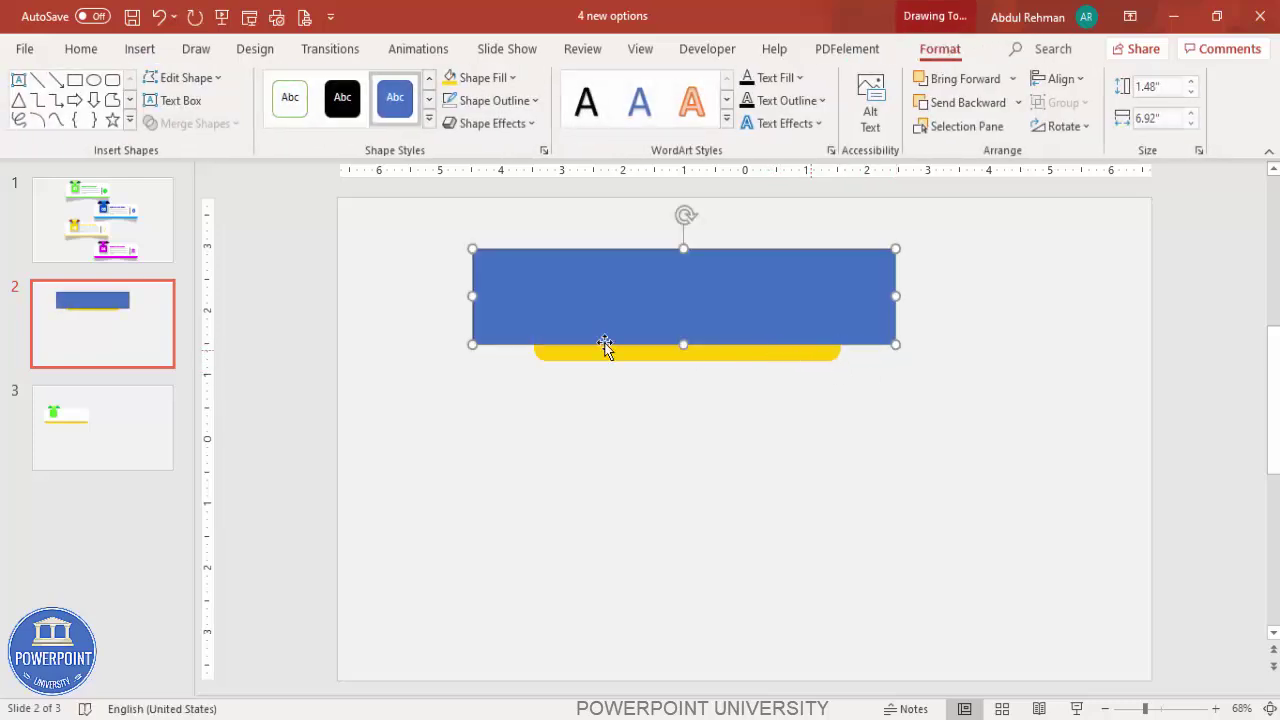
Subtract the covering rectangle from the gold shape, leaving a thin gold strip at the bottom
{"action": "left_click", "coordinate": [806, 355]}
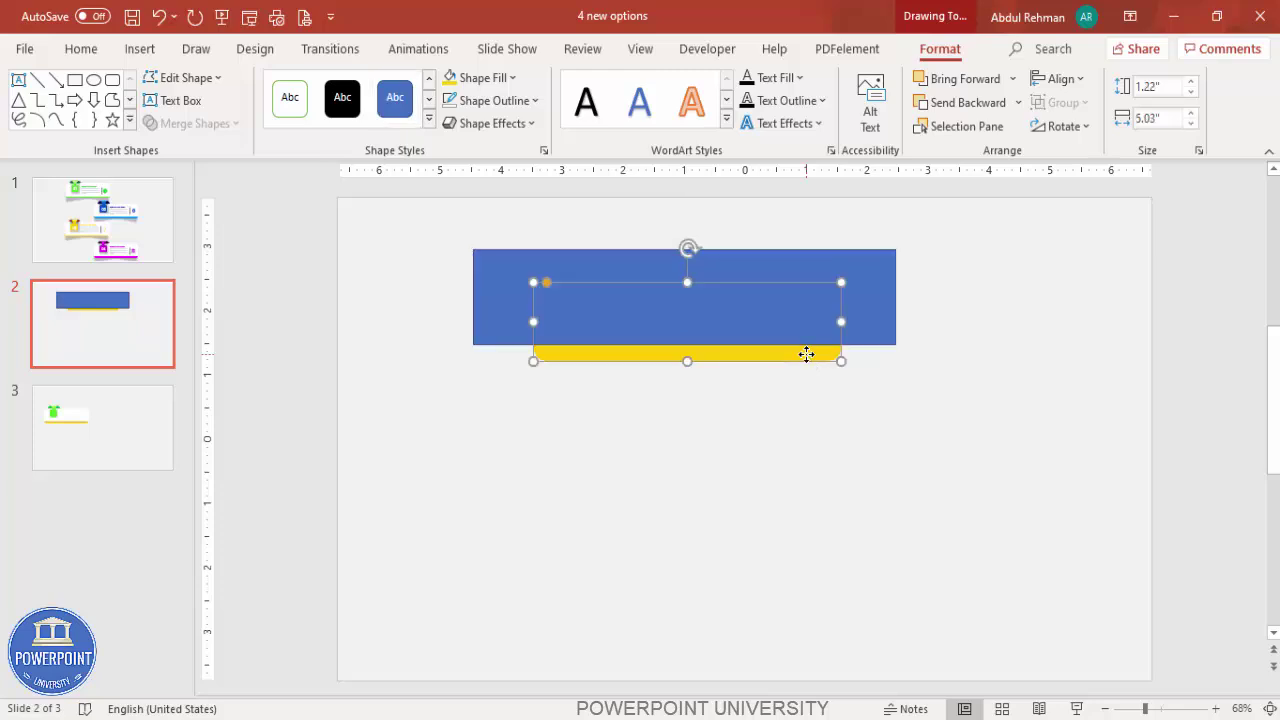
{"action": "left_click", "coordinate": [868, 262], "text": "shift"}
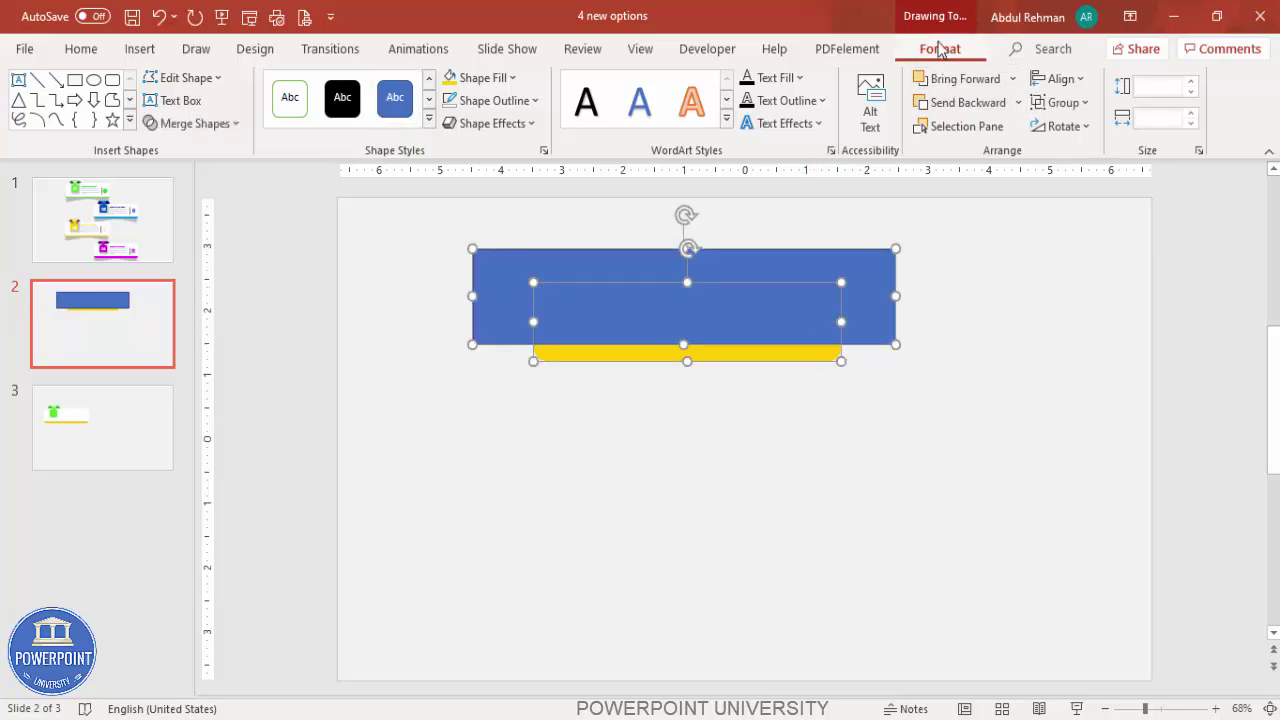
{"action": "left_click", "coordinate": [221, 125]}
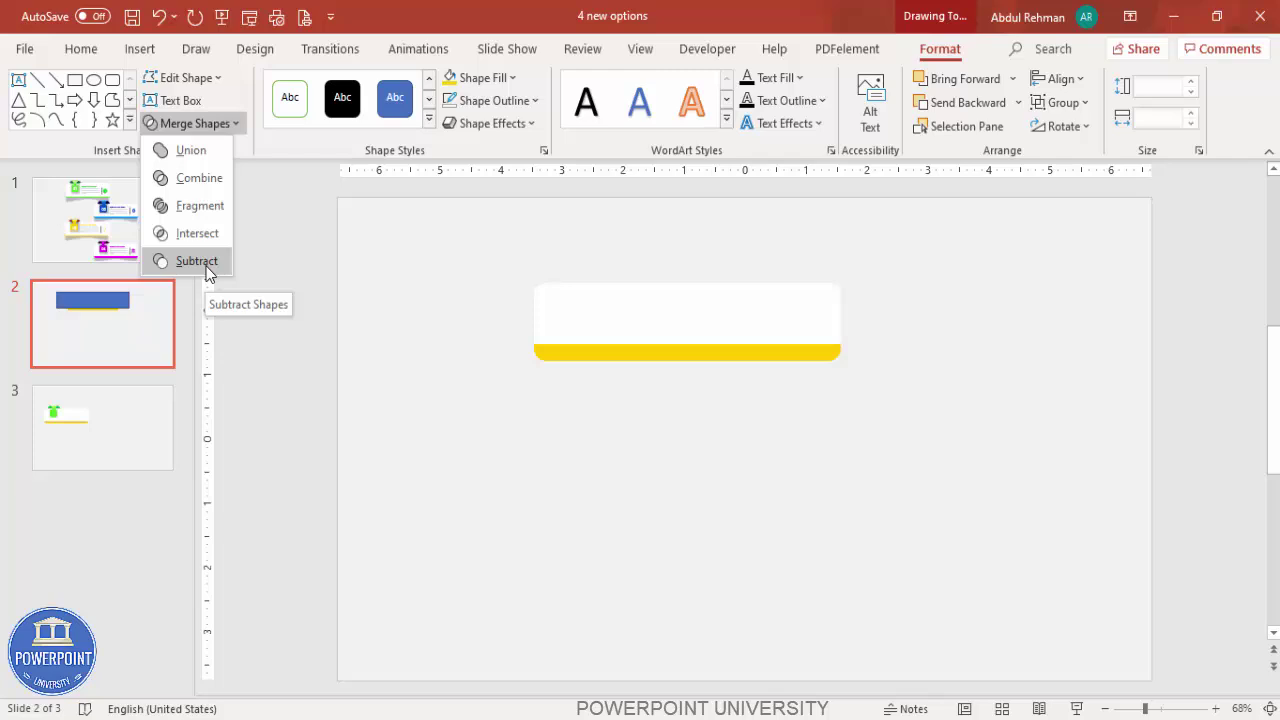
{"action": "left_click", "coordinate": [206, 268]}
{"action": "left_click", "coordinate": [941, 366]}
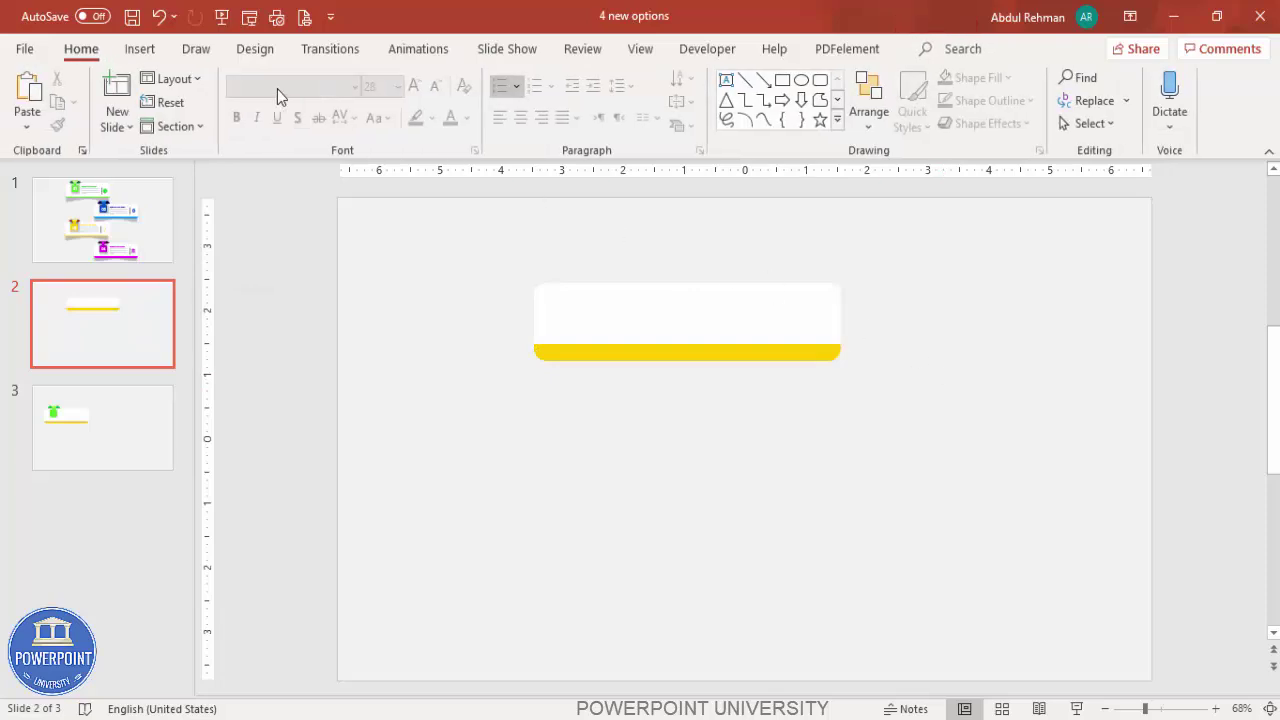
{"action": "left_click", "coordinate": [146, 50]}
Draw a small trapezoid at the white card's top-left
{"action": "left_click", "coordinate": [303, 127]}
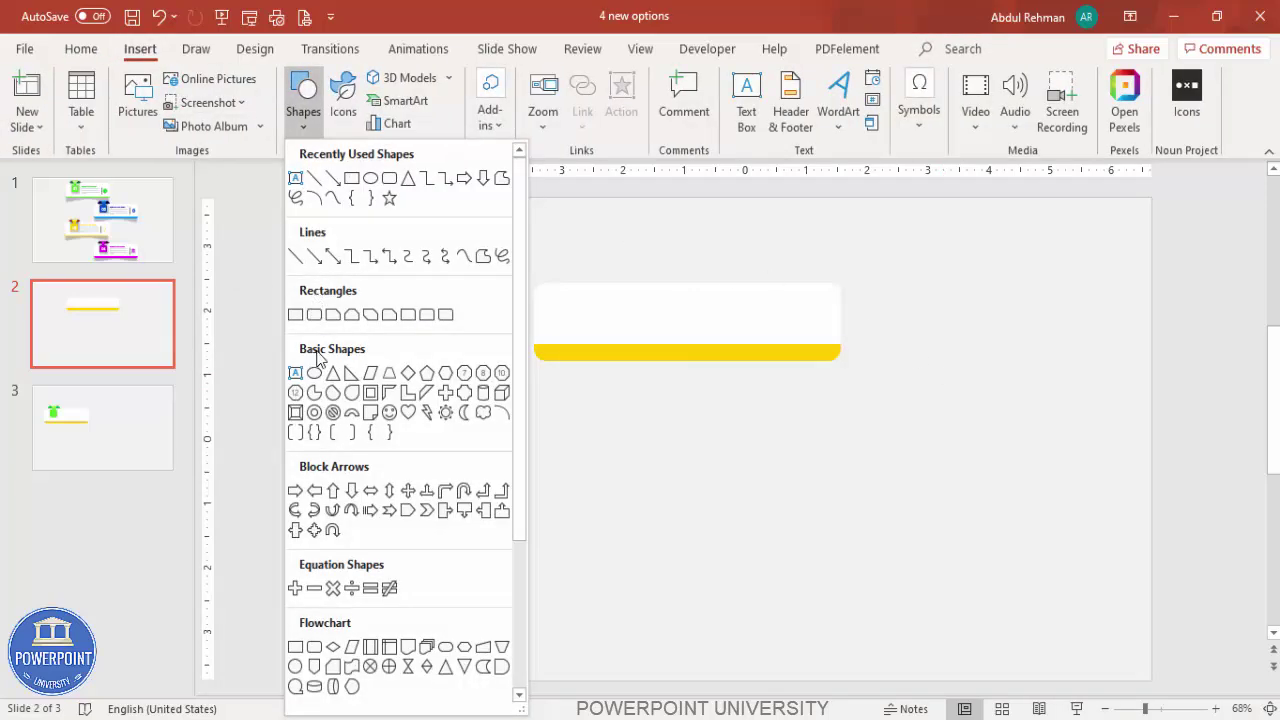
{"action": "left_click", "coordinate": [390, 382]}
{"action": "left_click_drag", "start_coordinate": [566, 266], "coordinate": [600, 310]}
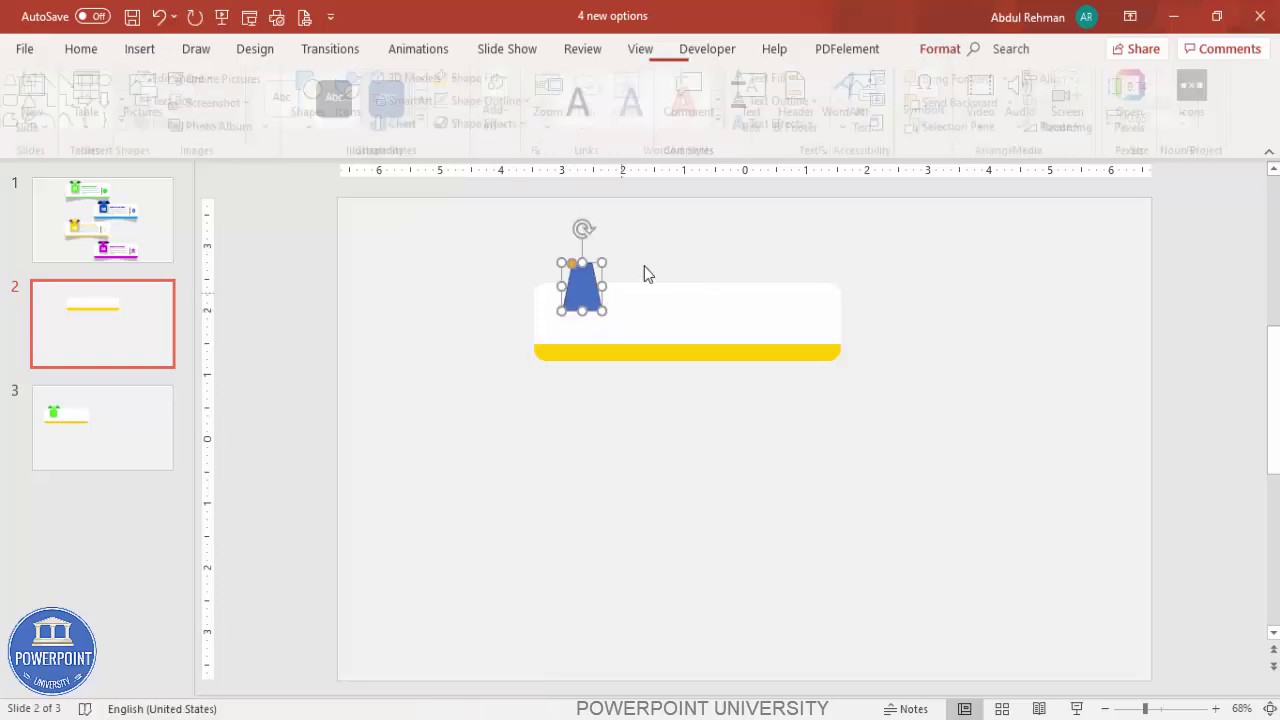
Remove the trapezoid's outline, fill it yellow, and flip it vertically
{"action": "left_click", "coordinate": [517, 101]}
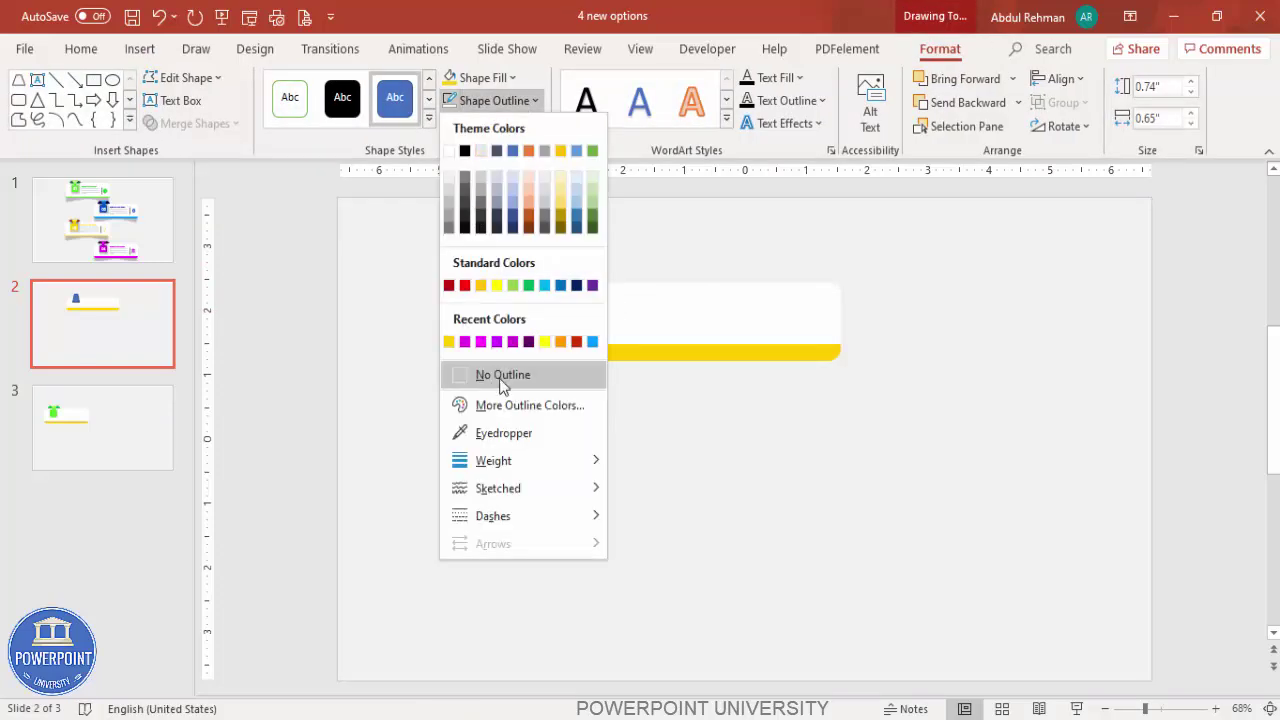
{"action": "left_click", "coordinate": [499, 378]}
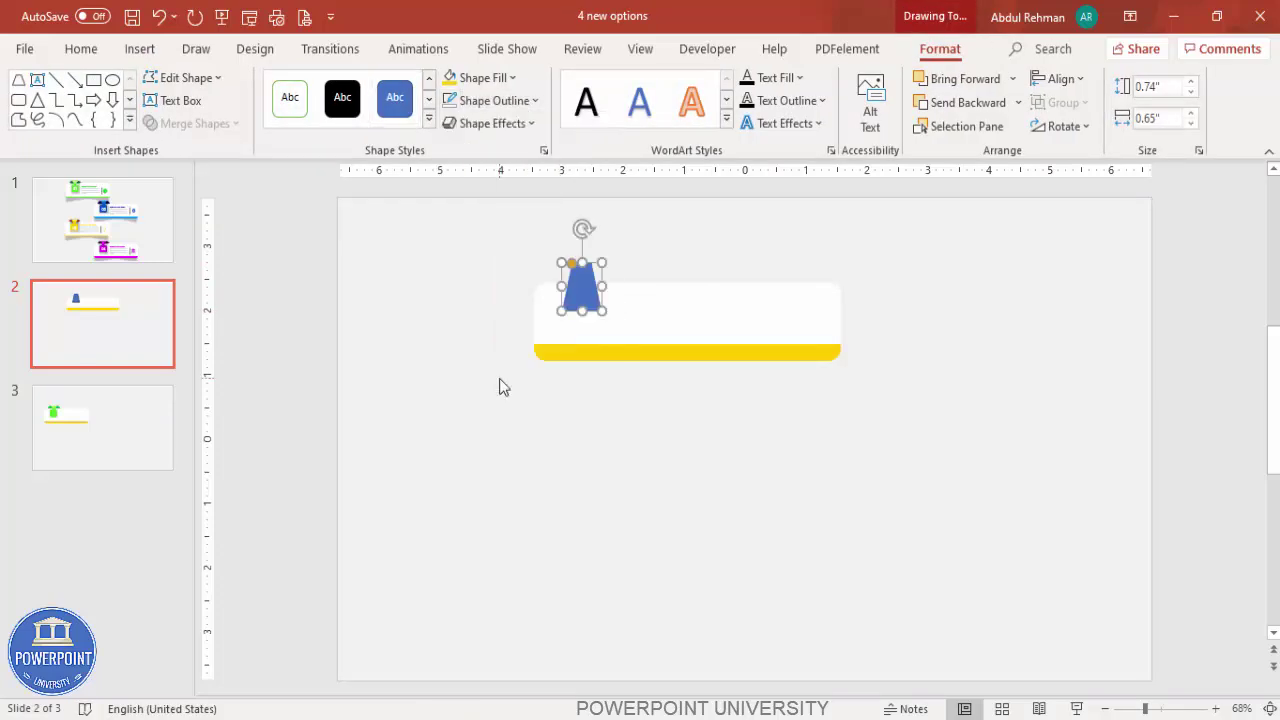
{"action": "left_click", "coordinate": [449, 80]}
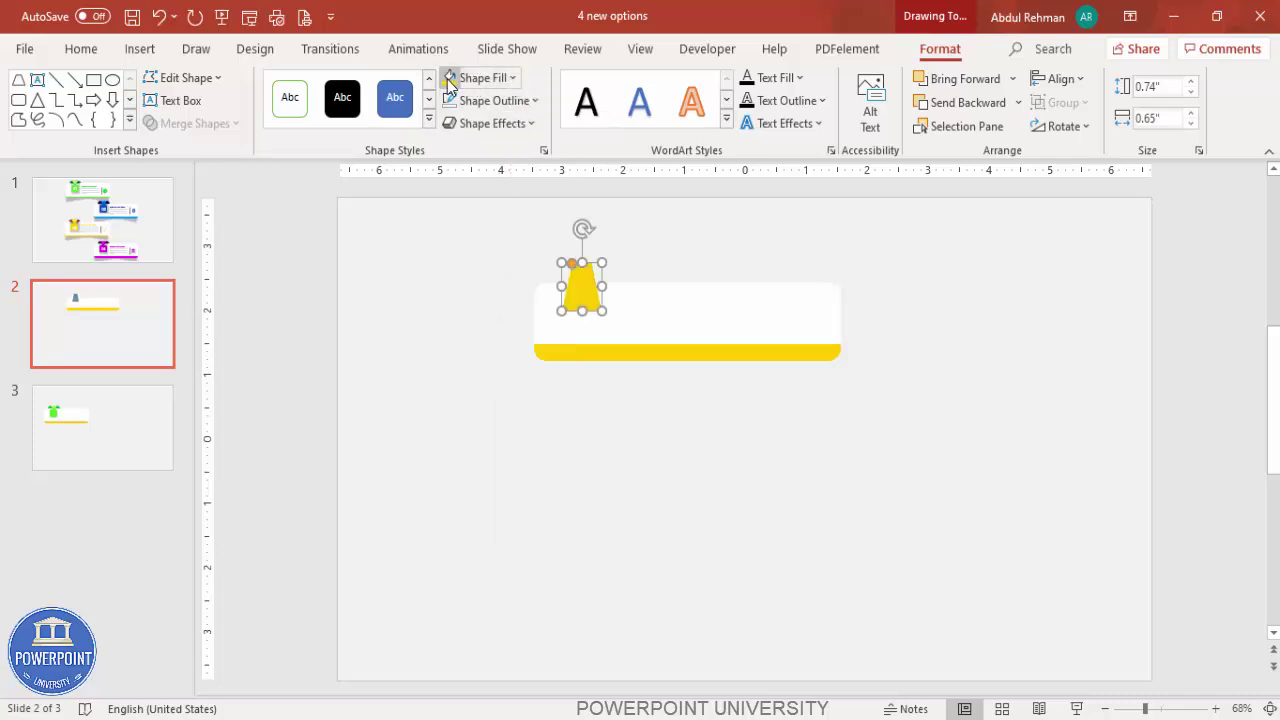
{"action": "left_click", "coordinate": [1068, 127]}
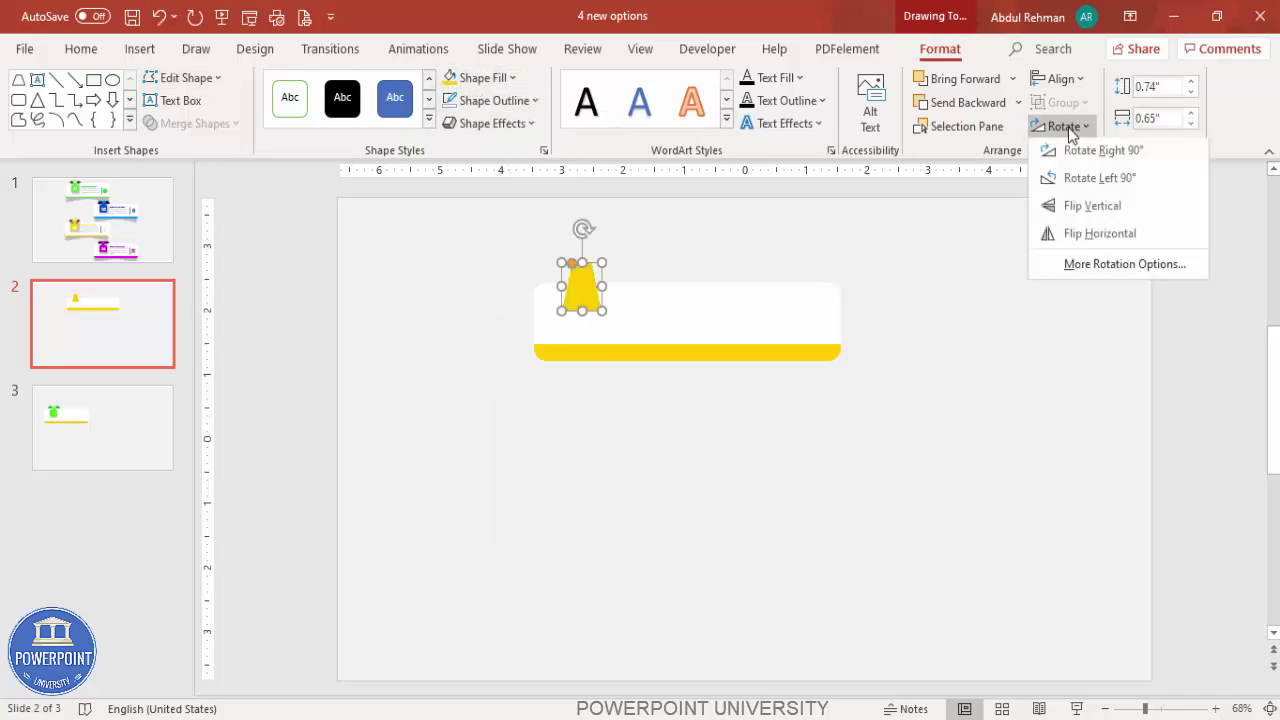
{"action": "left_click", "coordinate": [1090, 210]}
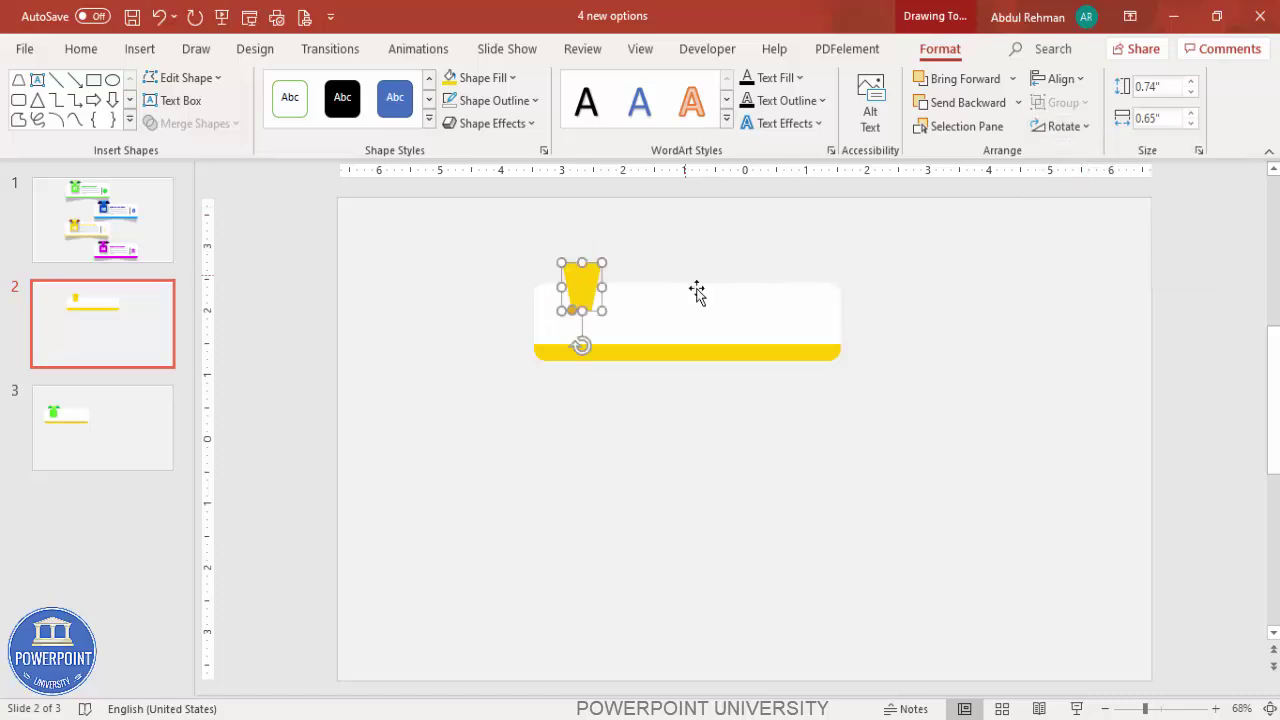
{"action": "left_click", "coordinate": [1177, 711]}
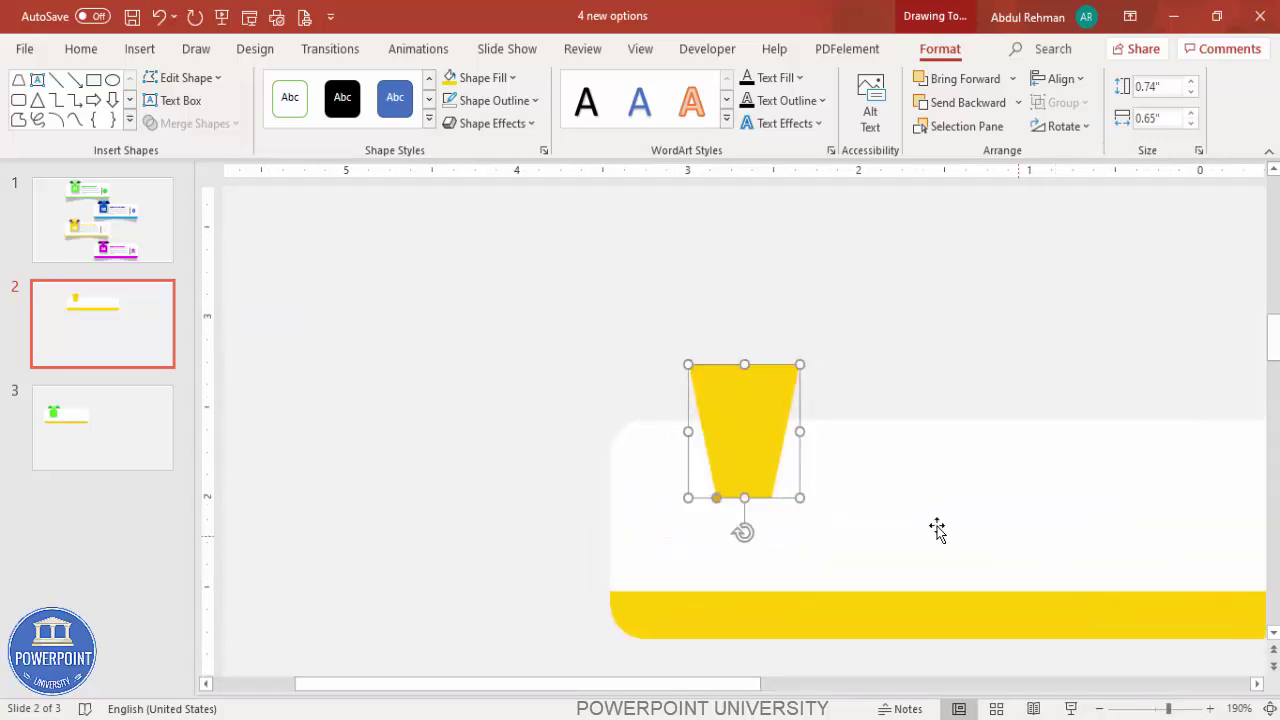
Edit the trapezoid's points so both slanted sides curve inward into a flared tab
{"action": "left_click_drag", "start_coordinate": [718, 500], "coordinate": [716, 505]}
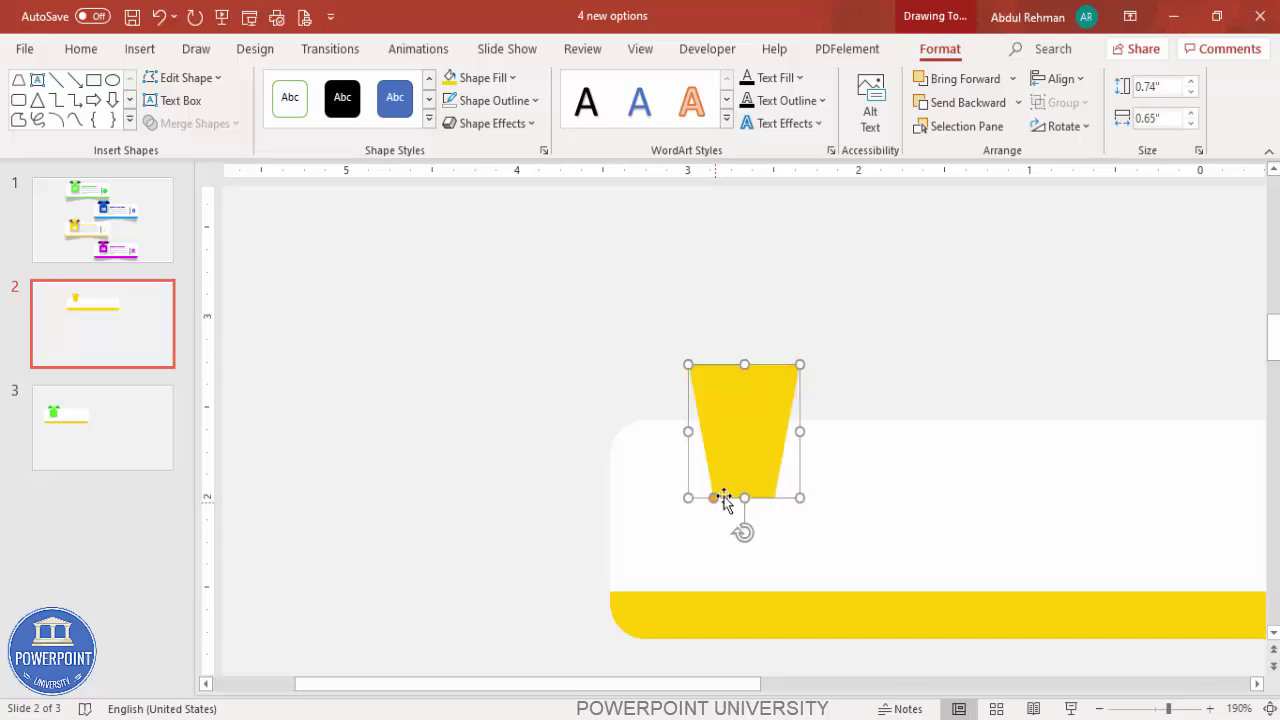
{"action": "right_click", "coordinate": [752, 390]}
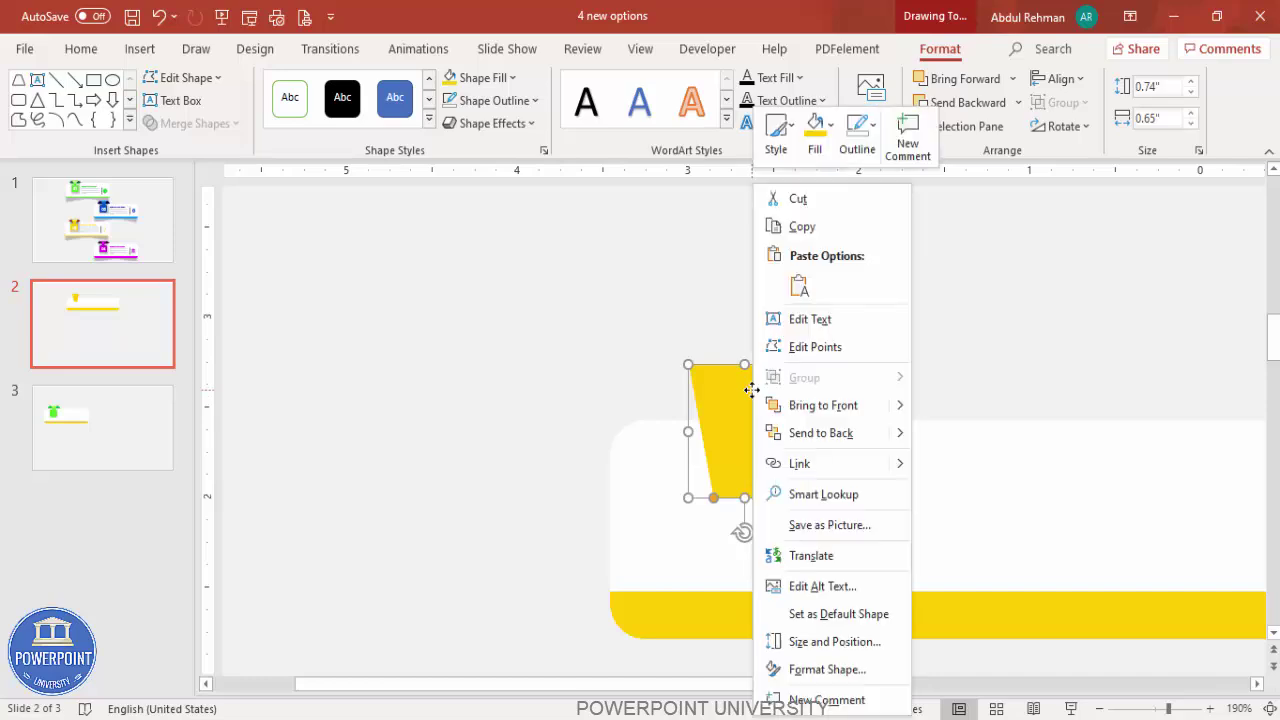
{"action": "left_click", "coordinate": [800, 350]}
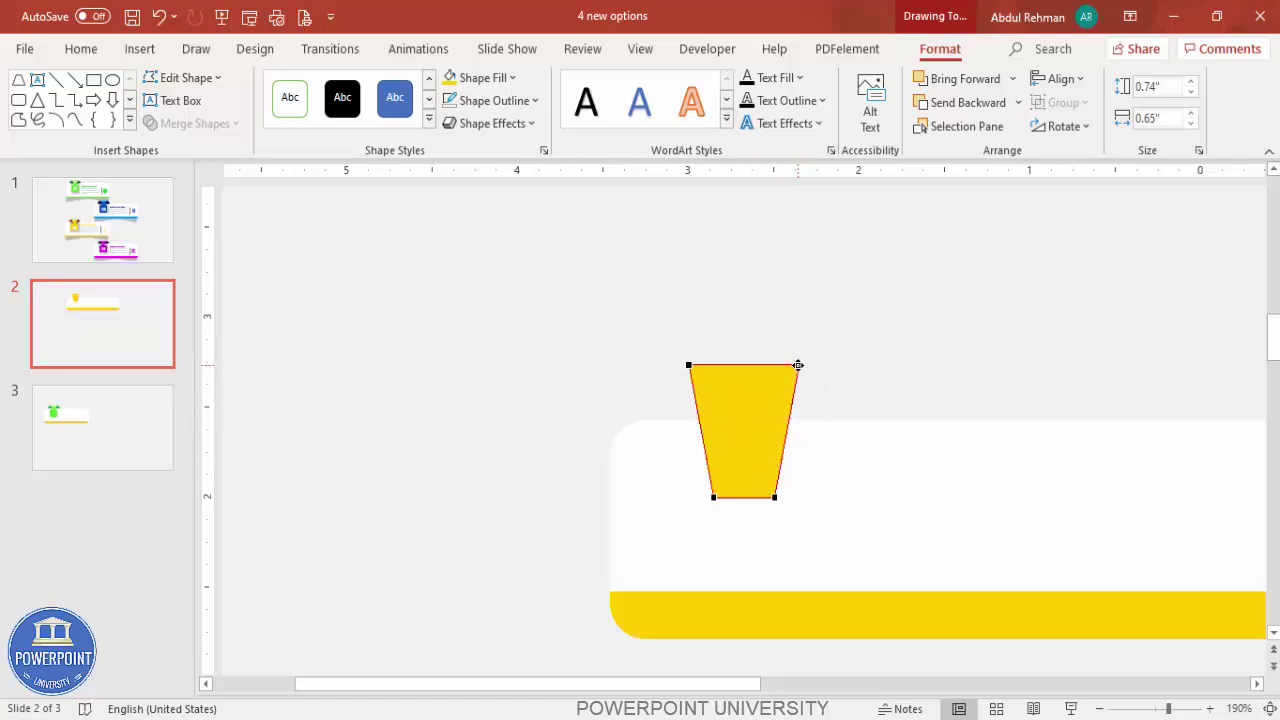
{"action": "left_click", "coordinate": [800, 365]}
{"action": "left_click_drag", "start_coordinate": [790, 409], "coordinate": [764, 409]}
{"action": "left_click", "coordinate": [774, 498]}
{"action": "left_click_drag", "start_coordinate": [784, 451], "coordinate": [716, 403]}
{"action": "left_click", "coordinate": [714, 499]}
{"action": "left_click", "coordinate": [690, 366]}
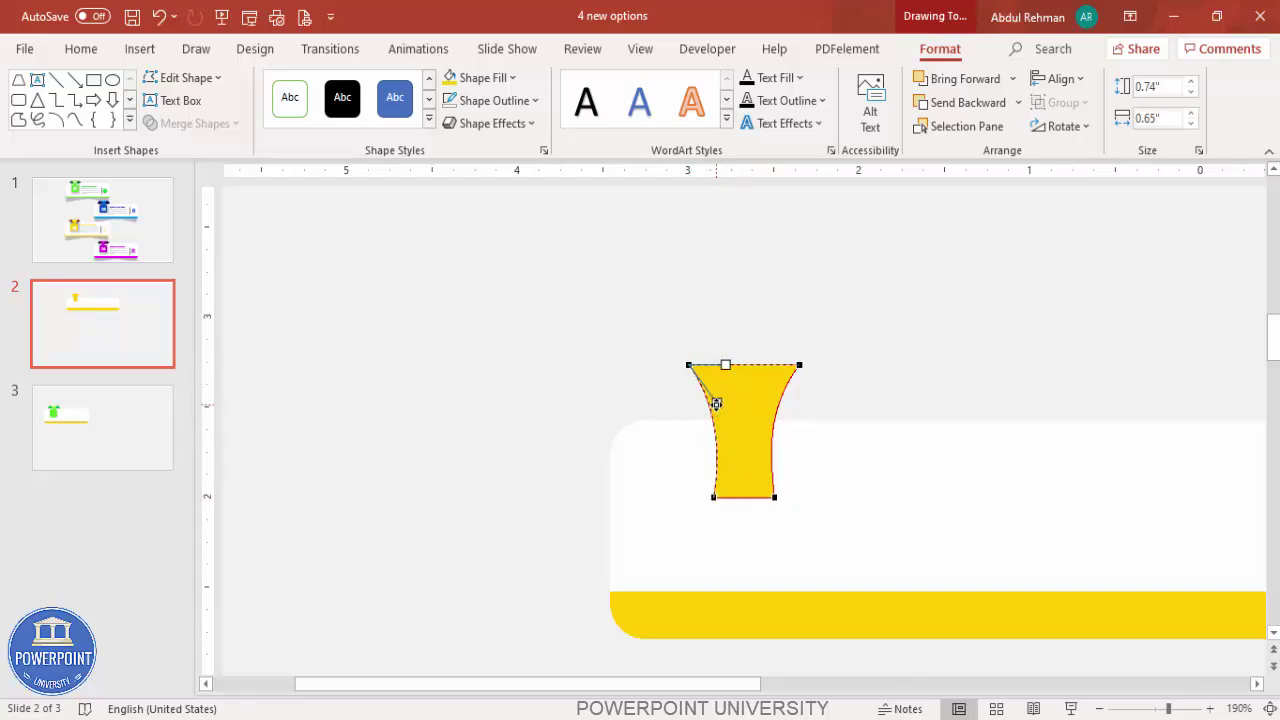
{"action": "left_click", "coordinate": [647, 393]}
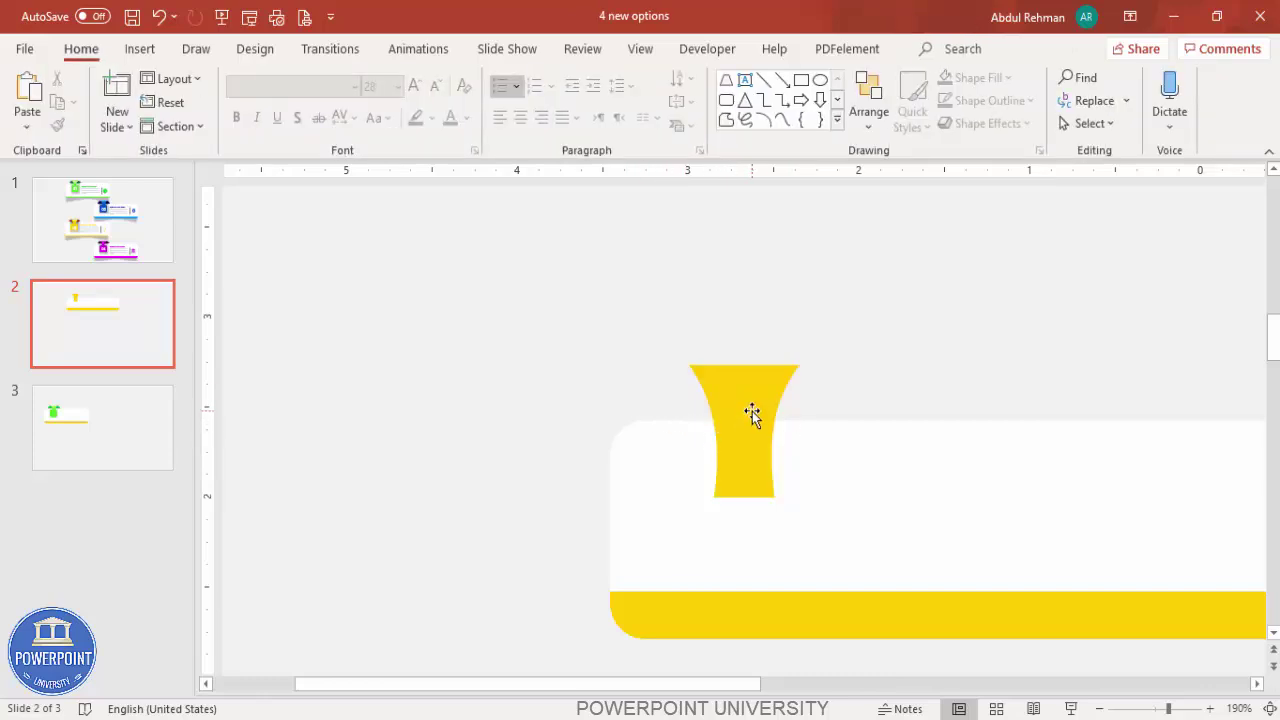
{"action": "left_click", "coordinate": [140, 48]}
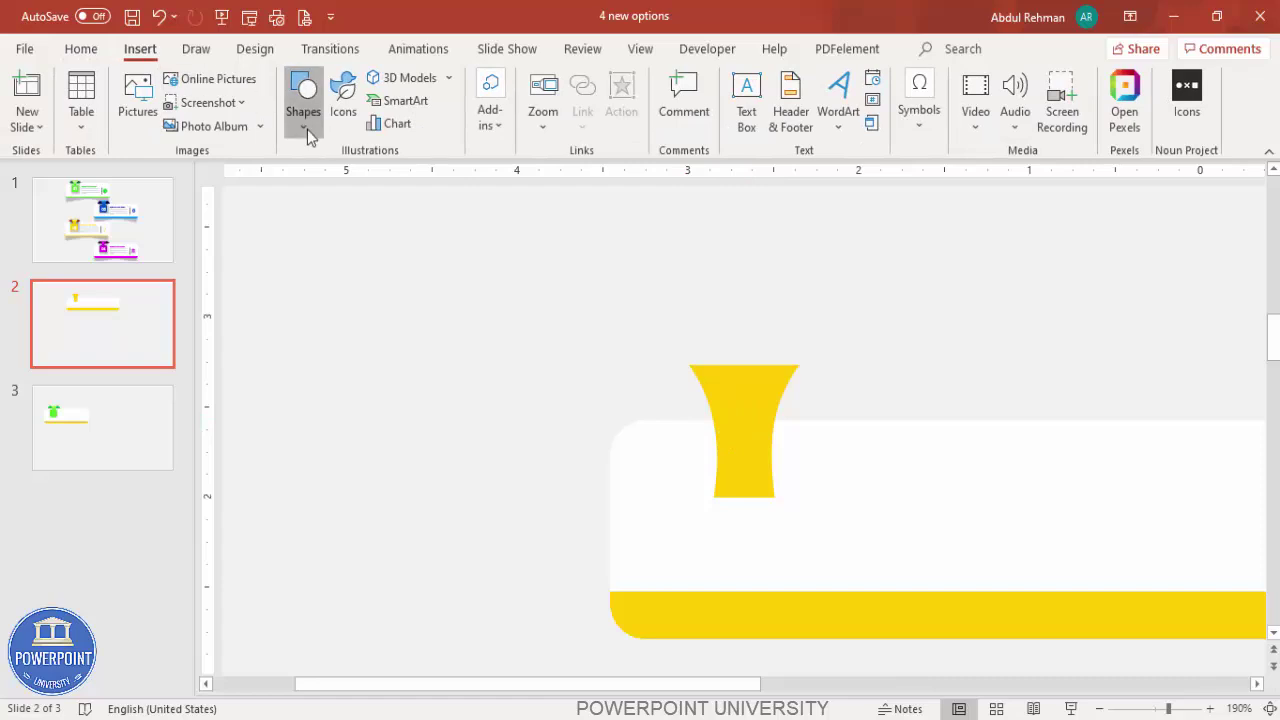
Draw a small top-corners-rounded rectangle beside the tab with a fully rounded top
{"action": "left_click", "coordinate": [304, 120]}
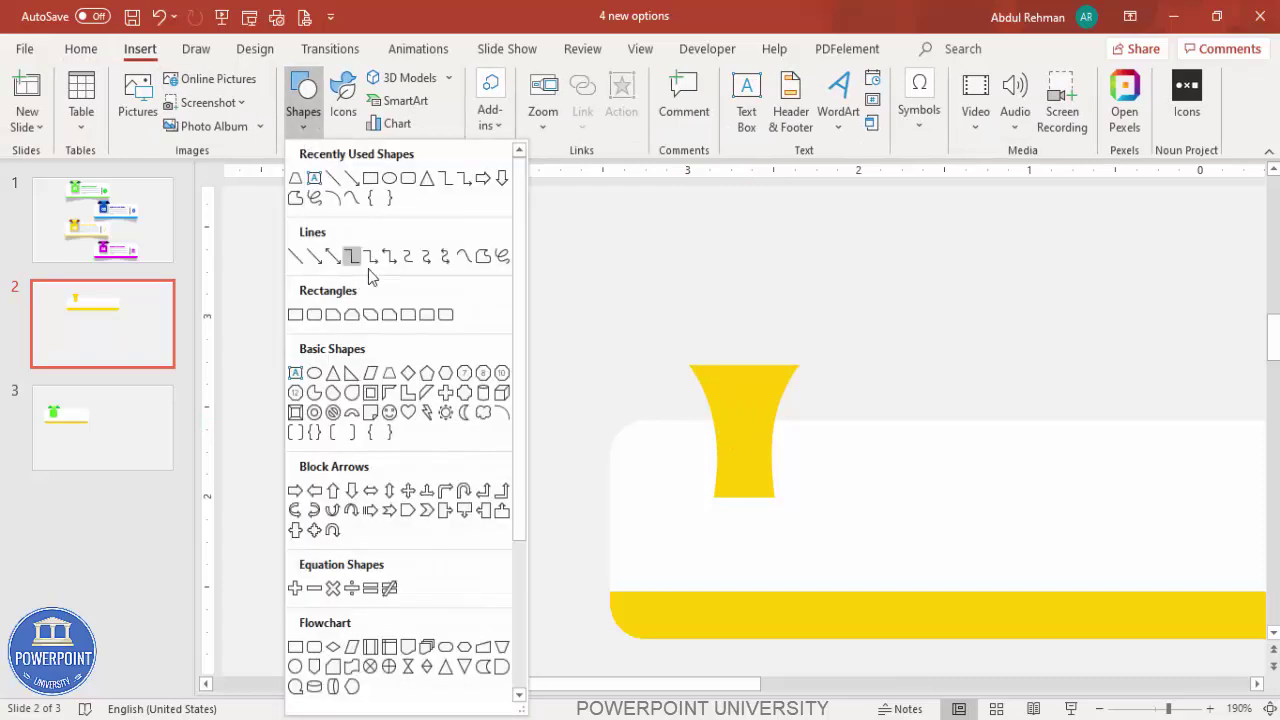
{"action": "left_click", "coordinate": [426, 315]}
{"action": "left_click_drag", "start_coordinate": [652, 364], "coordinate": [724, 437]}
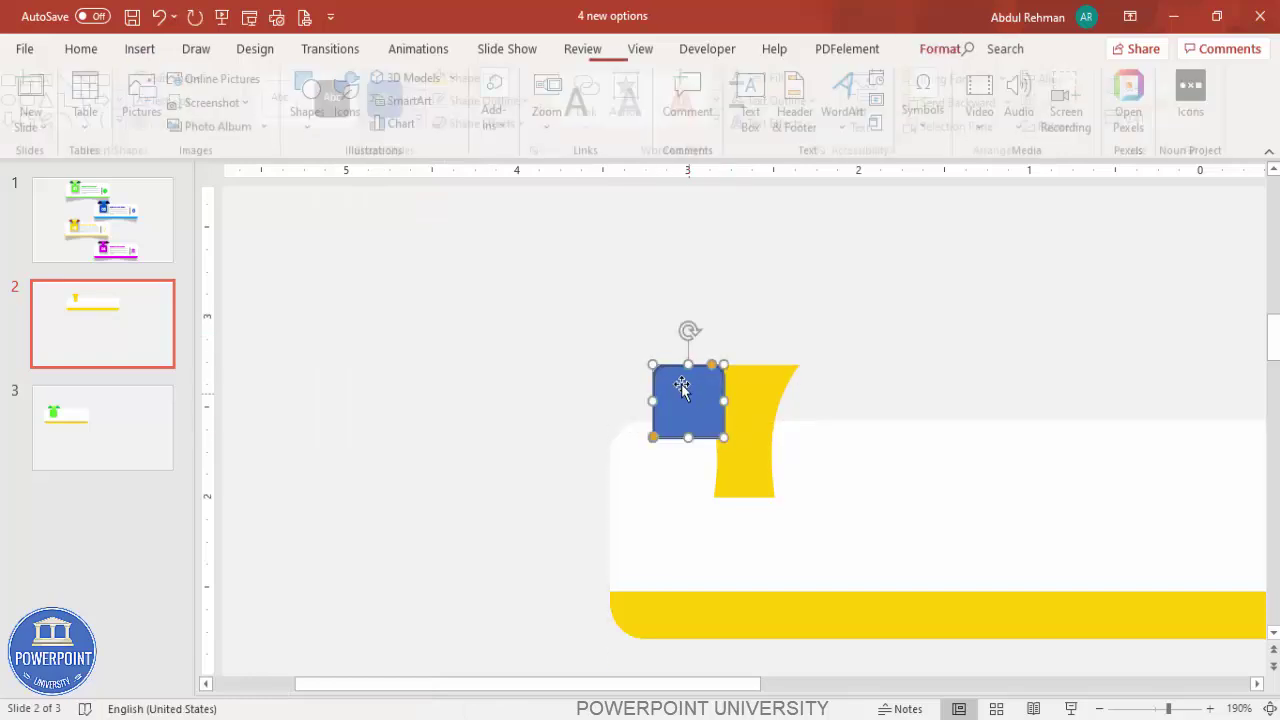
{"action": "left_click_drag", "start_coordinate": [711, 364], "coordinate": [680, 372]}
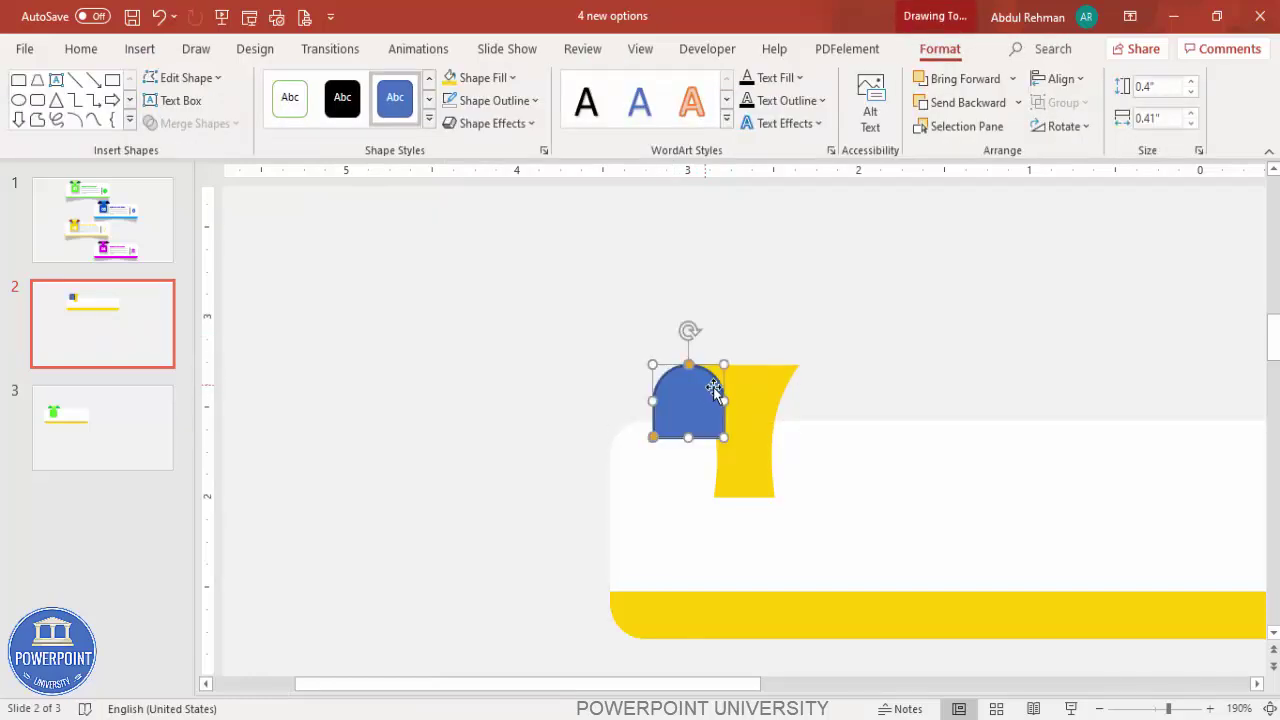
Give the half-round shape no outline and a dark red fill, and send it behind the tab
{"action": "left_click", "coordinate": [510, 101]}
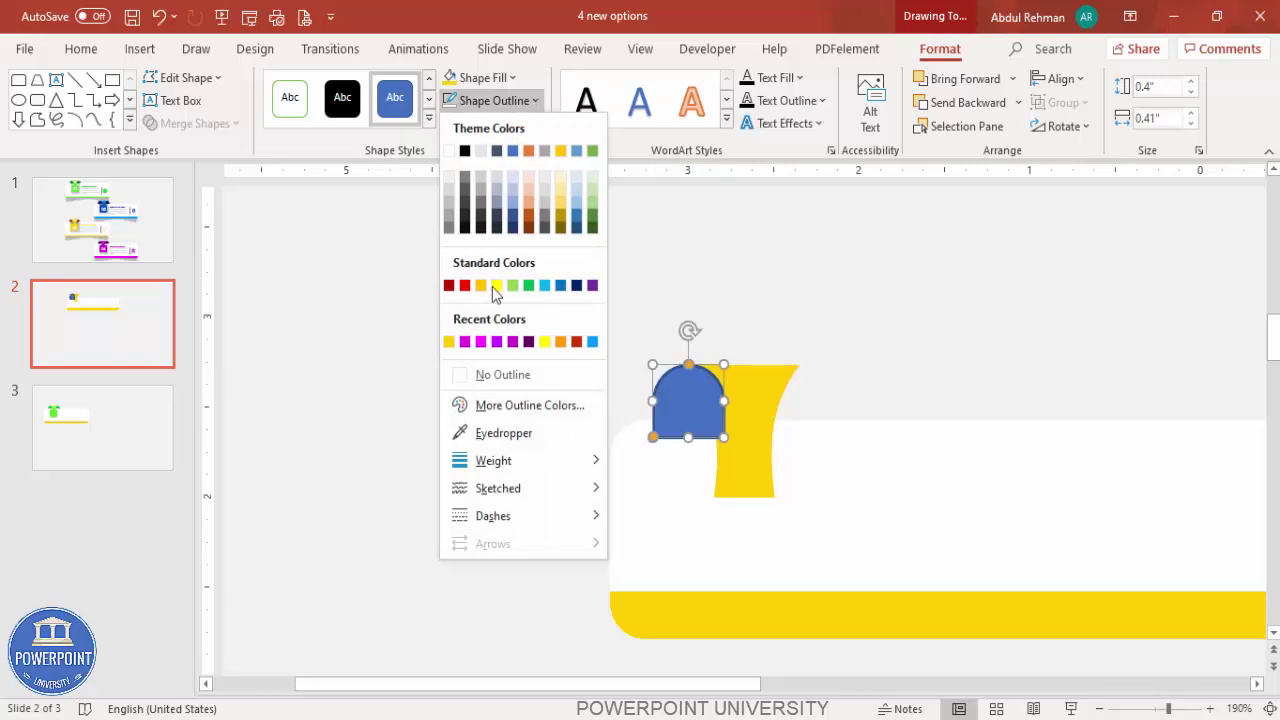
{"action": "left_click", "coordinate": [527, 380]}
{"action": "left_click", "coordinate": [478, 78]}
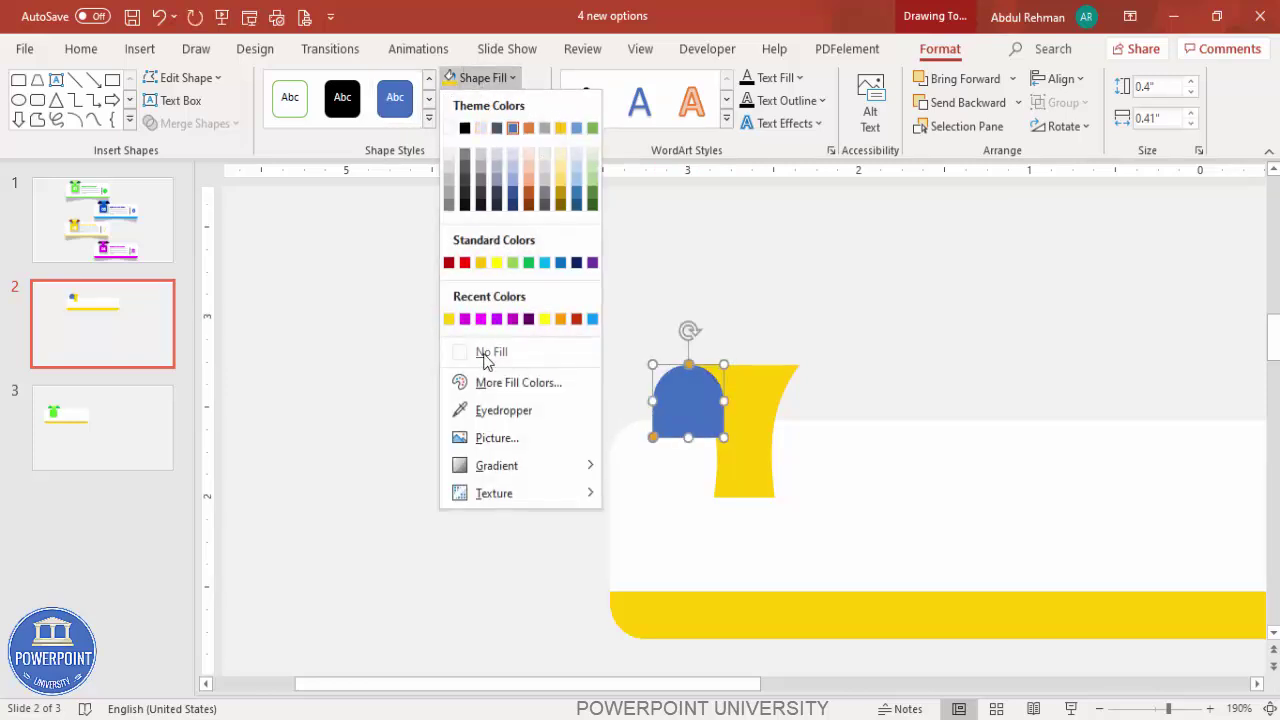
{"action": "left_click", "coordinate": [548, 385]}
{"action": "left_click", "coordinate": [524, 195]}
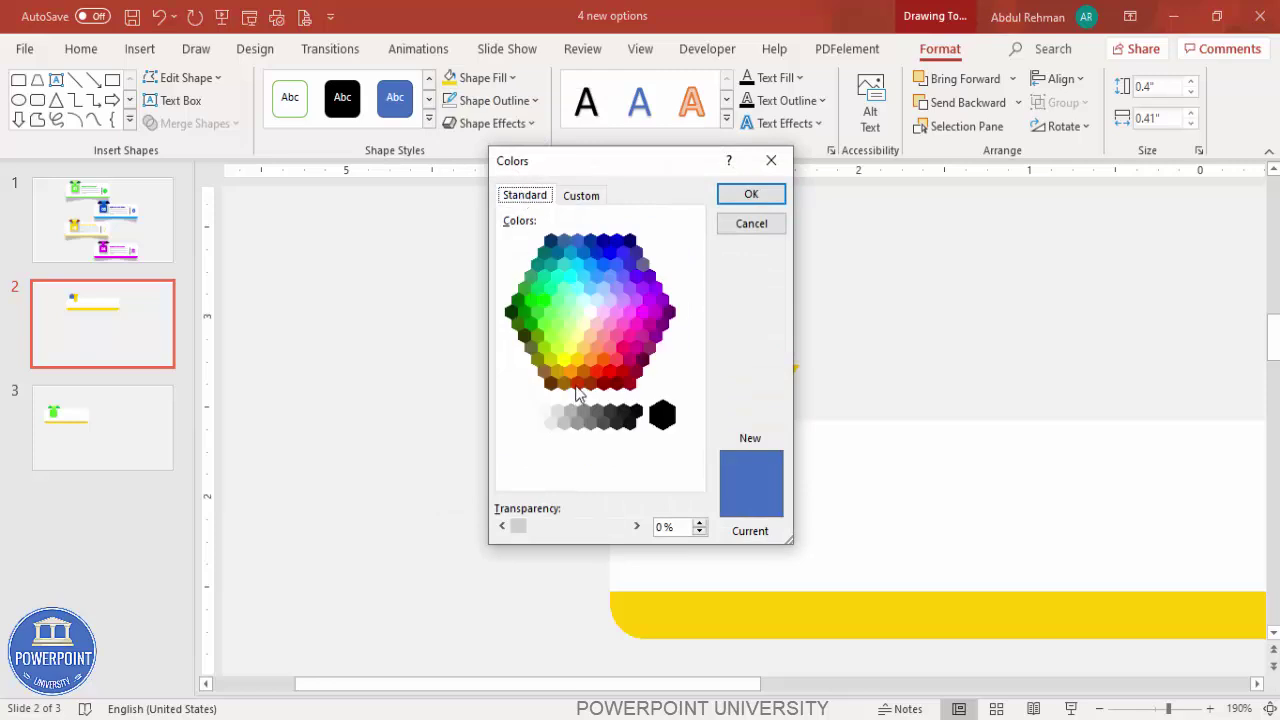
{"action": "left_click", "coordinate": [578, 384]}
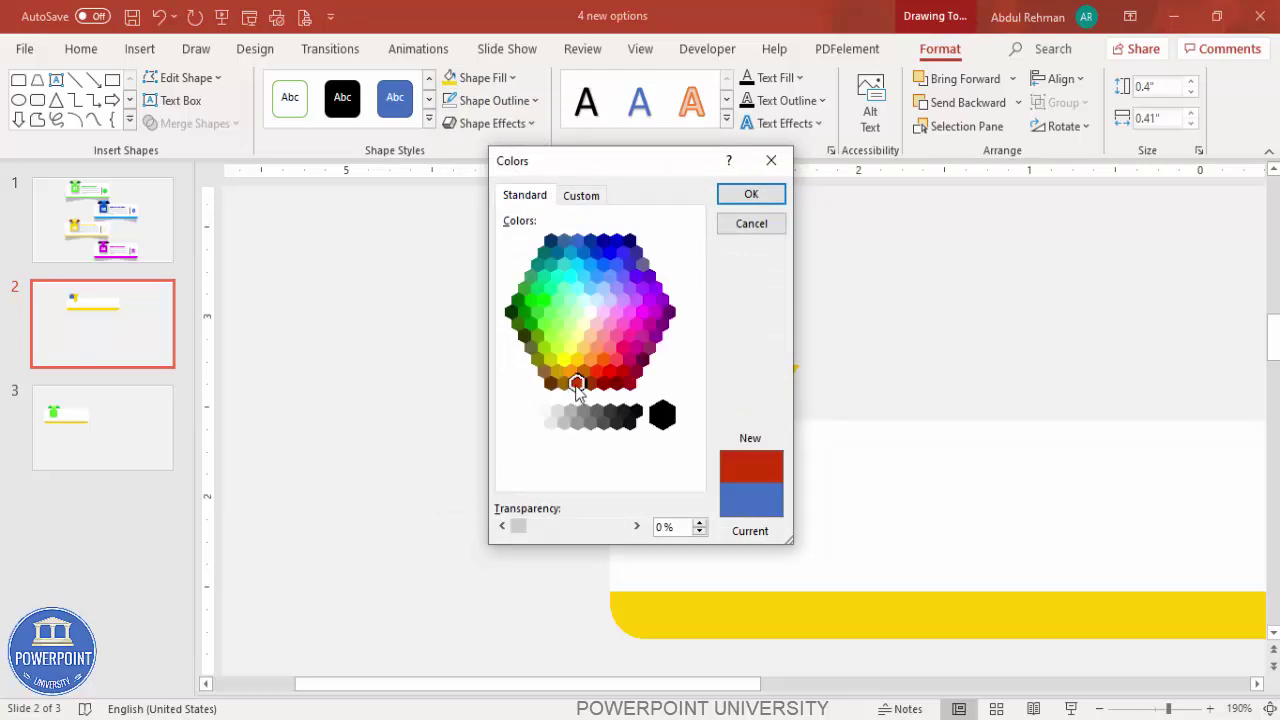
{"action": "left_click", "coordinate": [745, 194]}
{"action": "left_click", "coordinate": [1019, 102]}
{"action": "left_click", "coordinate": [996, 160]}
{"action": "left_click", "coordinate": [860, 280]}
{"action": "left_click", "coordinate": [666, 410]}
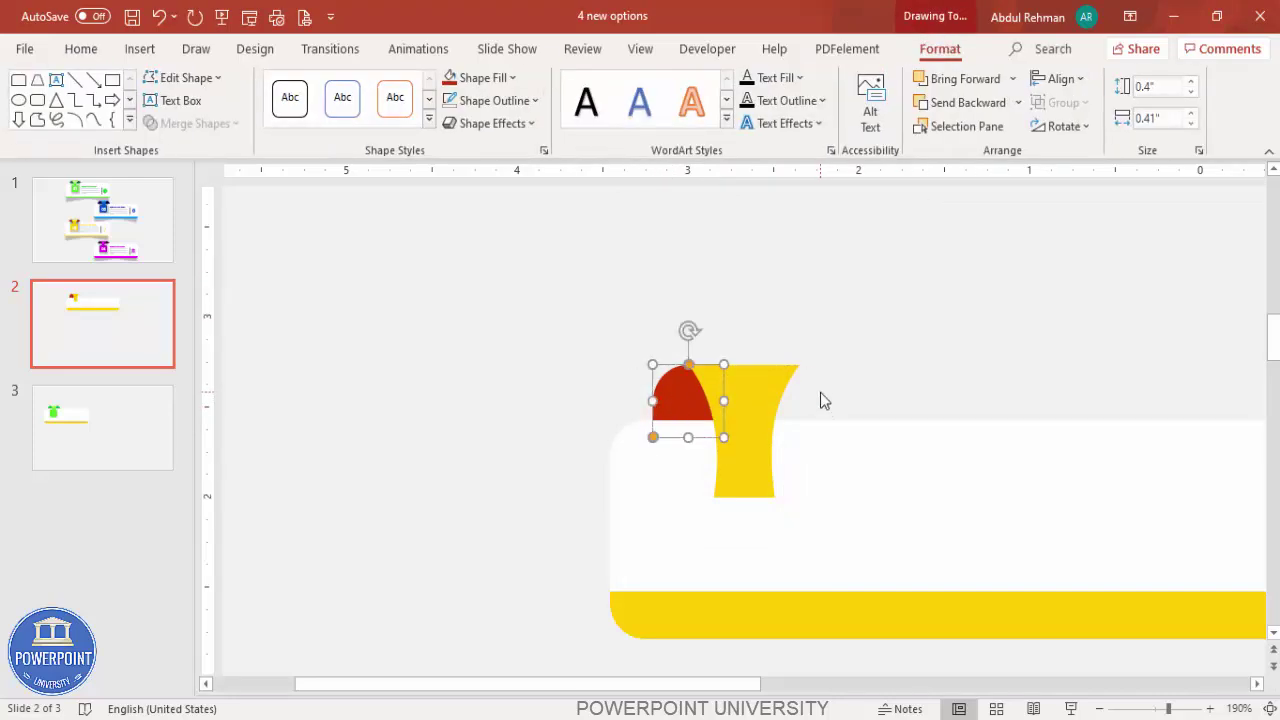
Copy the dark red half-round to the tab's right side and send it behind the tab
{"action": "left_click_drag", "start_coordinate": [680, 400], "coordinate": [802, 395]}
{"action": "left_click", "coordinate": [1018, 102]}
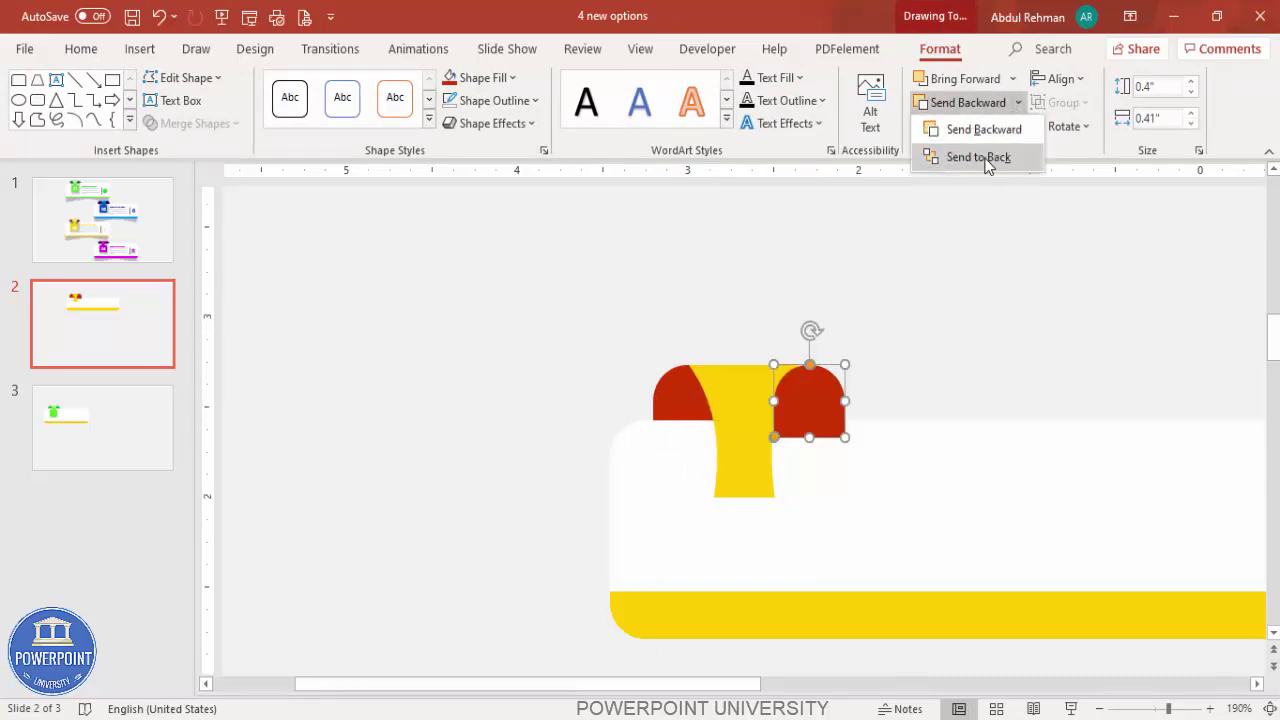
{"action": "left_click", "coordinate": [988, 157]}
{"action": "left_click", "coordinate": [930, 305]}
{"action": "left_click", "coordinate": [816, 405]}
{"action": "left_click_drag", "start_coordinate": [816, 405], "coordinate": [808, 406]}
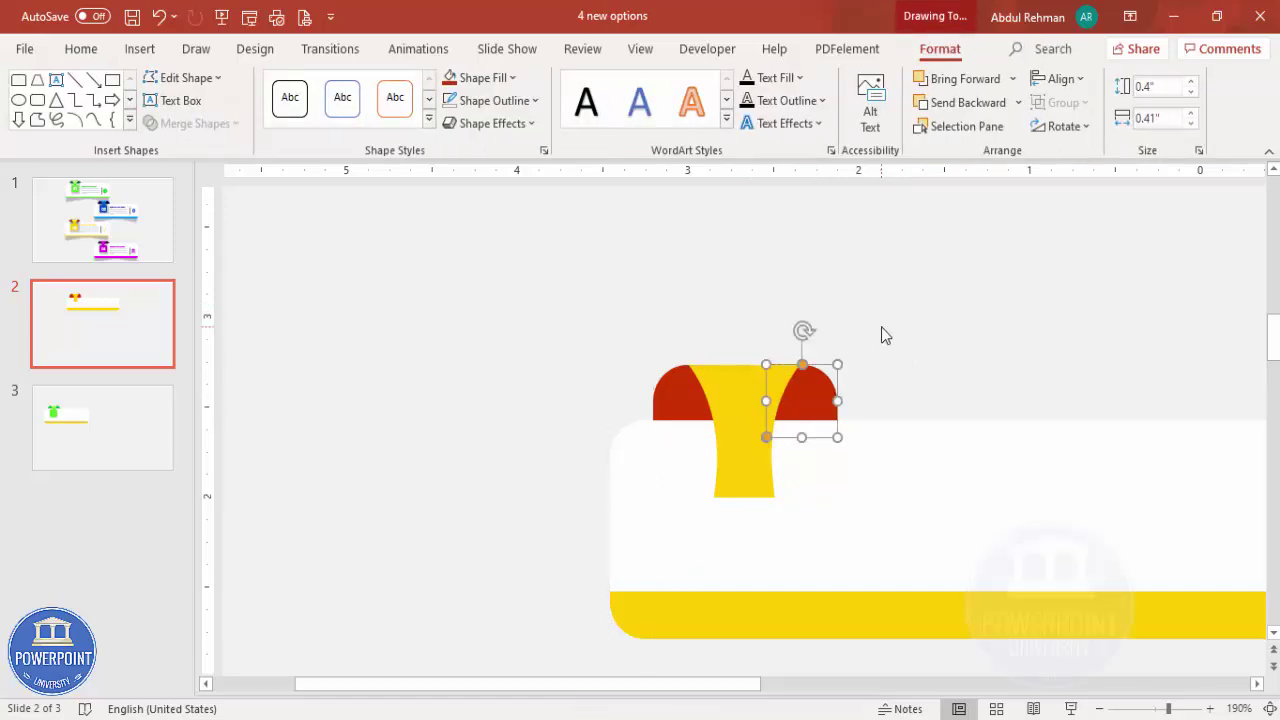
{"action": "left_click", "coordinate": [883, 334]}
{"action": "left_click", "coordinate": [139, 48]}
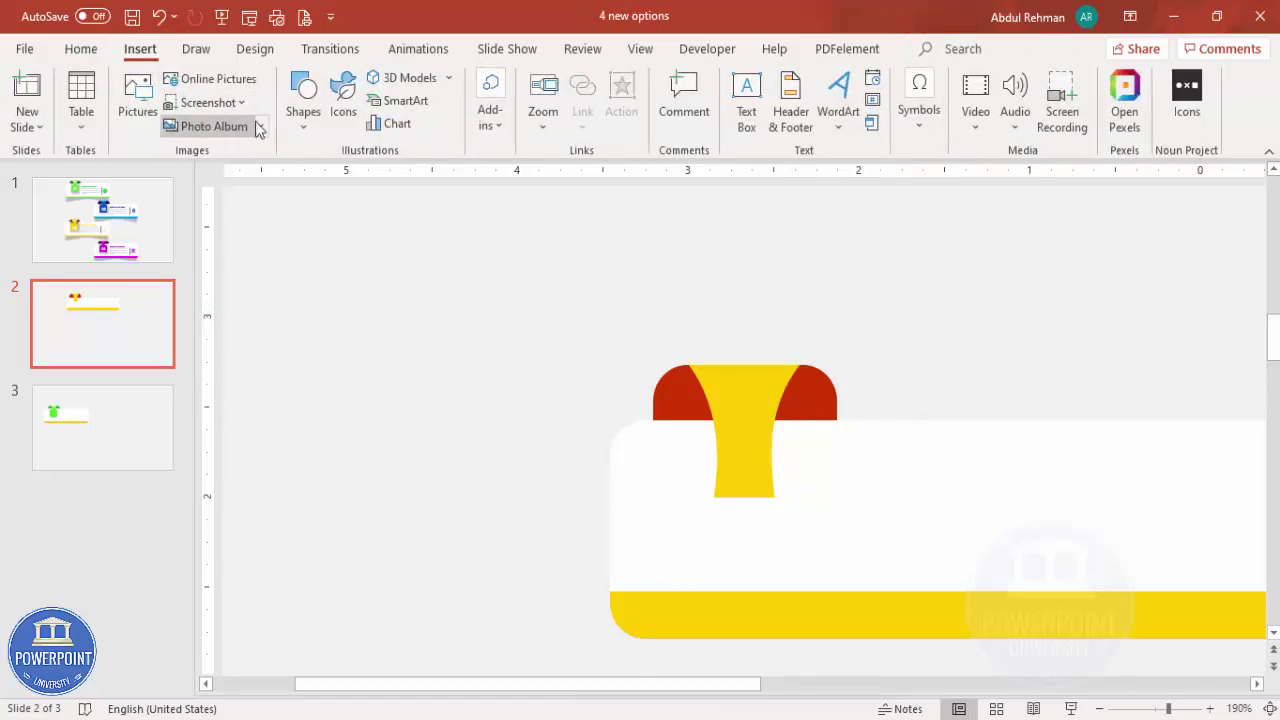
Draw a rounded rectangle directly under the yellow tab
{"action": "left_click", "coordinate": [303, 110]}
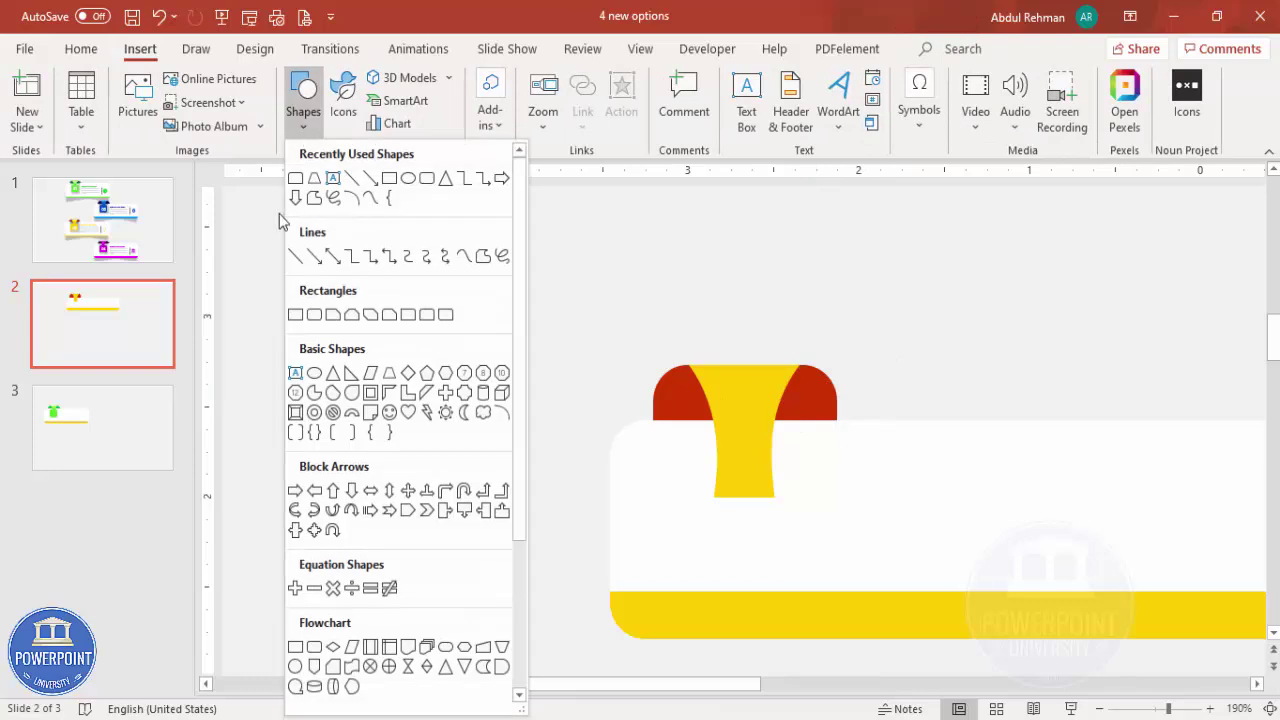
{"action": "left_click", "coordinate": [313, 316]}
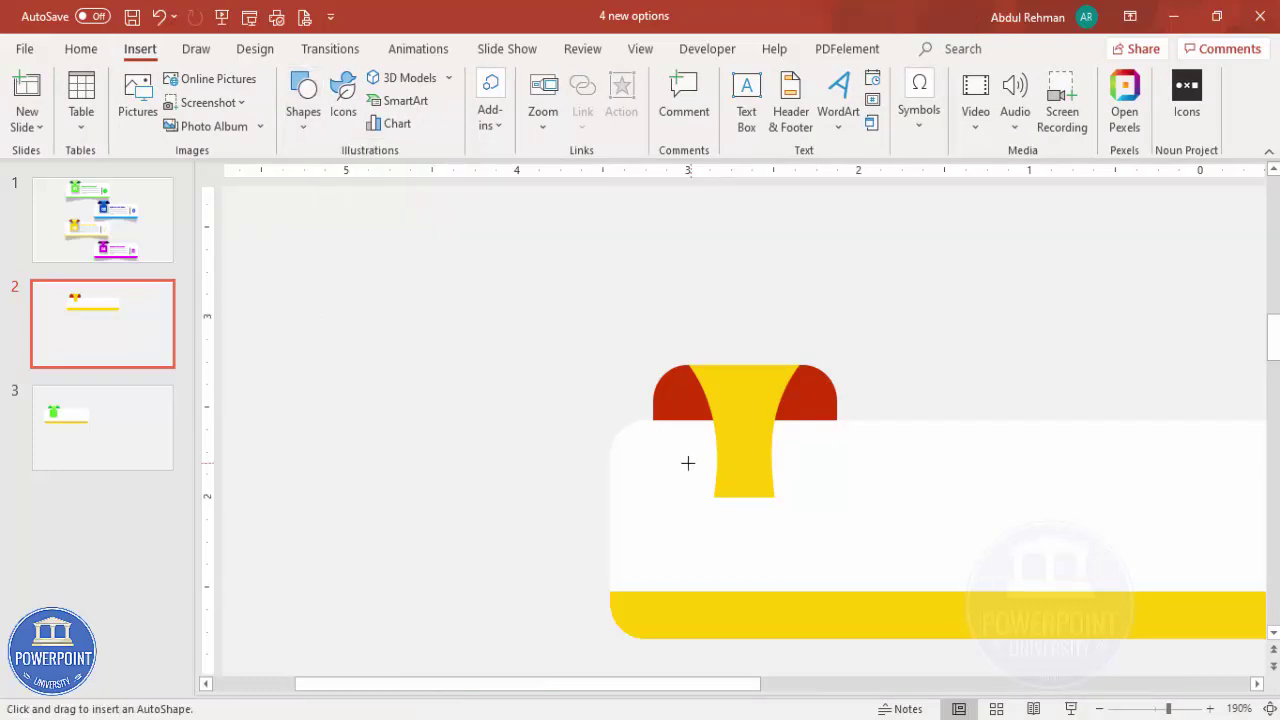
{"action": "left_click_drag", "start_coordinate": [681, 461], "coordinate": [806, 565]}
{"action": "left_click_drag", "start_coordinate": [795, 502], "coordinate": [774, 483]}
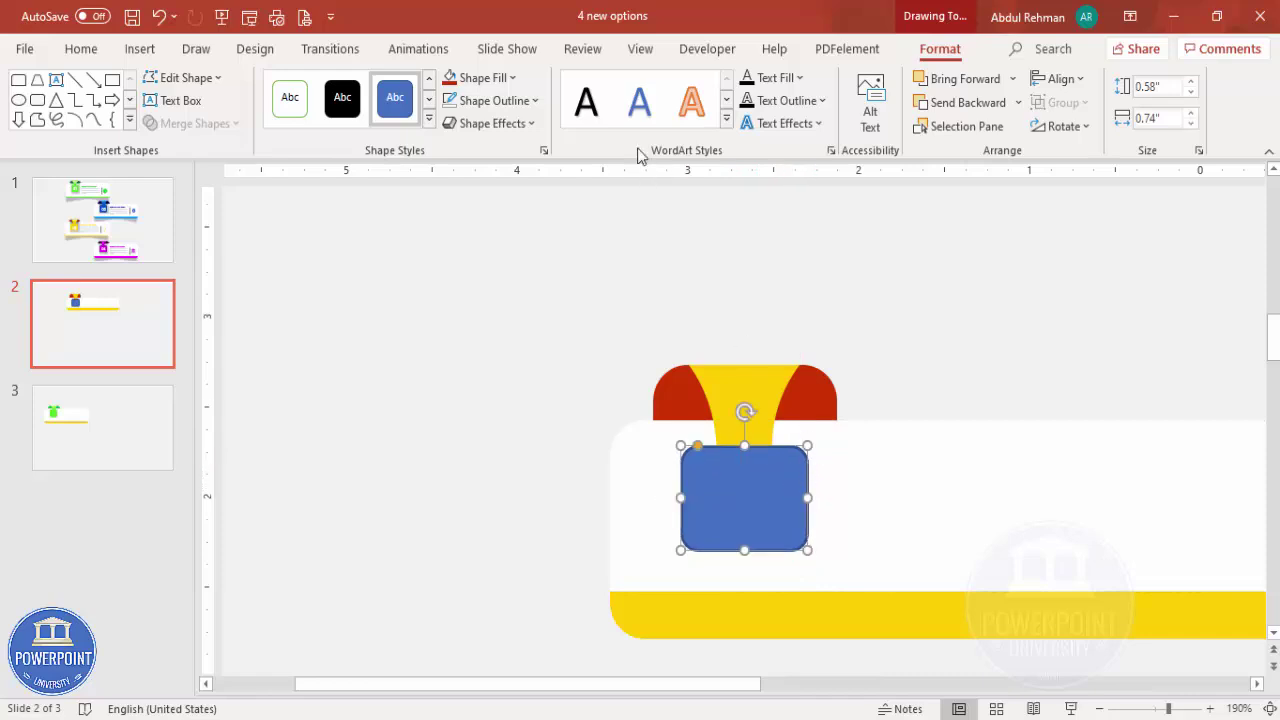
Remove the rounded square's outline and fill it with the recent gold
{"action": "left_click", "coordinate": [530, 101]}
{"action": "left_click", "coordinate": [503, 375]}
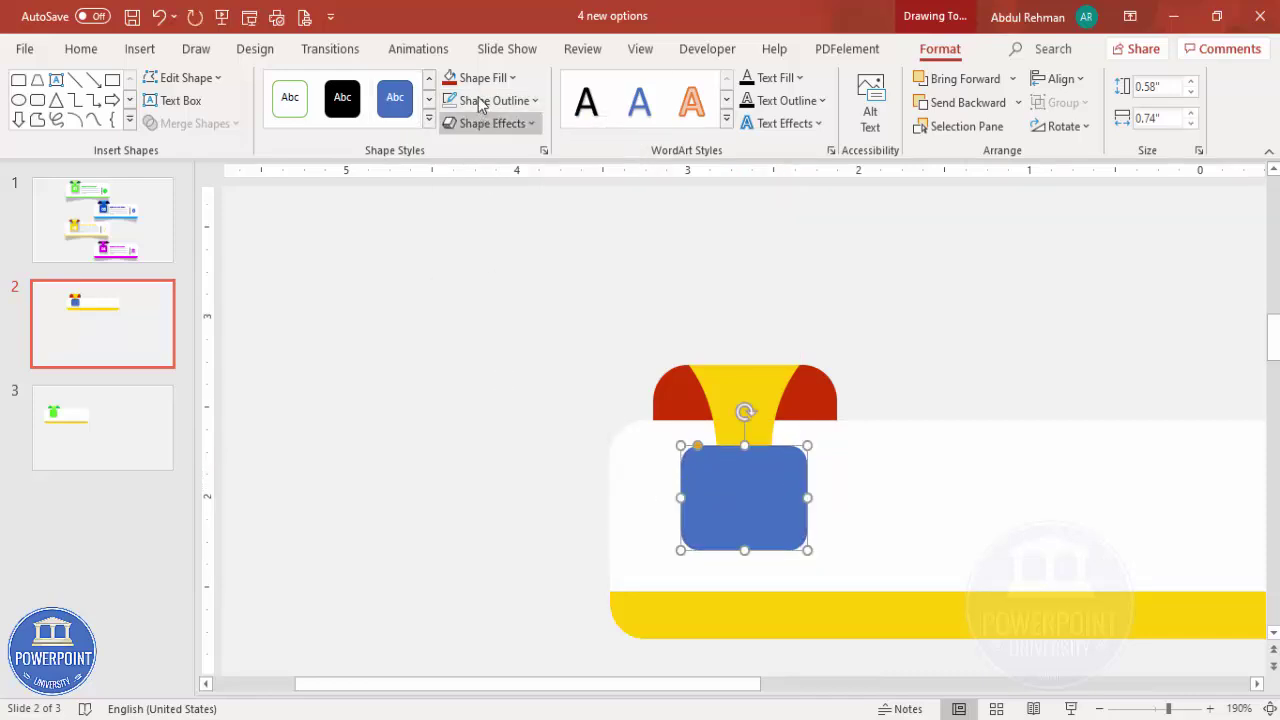
{"action": "left_click", "coordinate": [490, 77]}
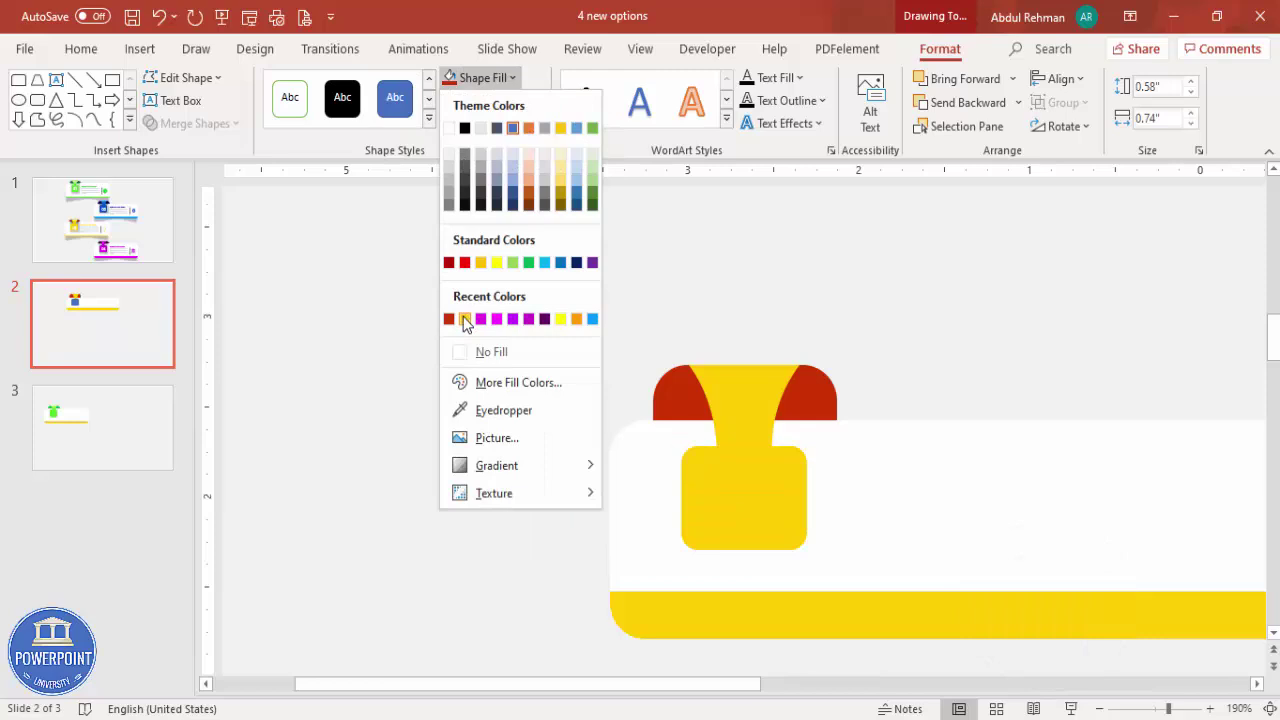
{"action": "left_click", "coordinate": [465, 320]}
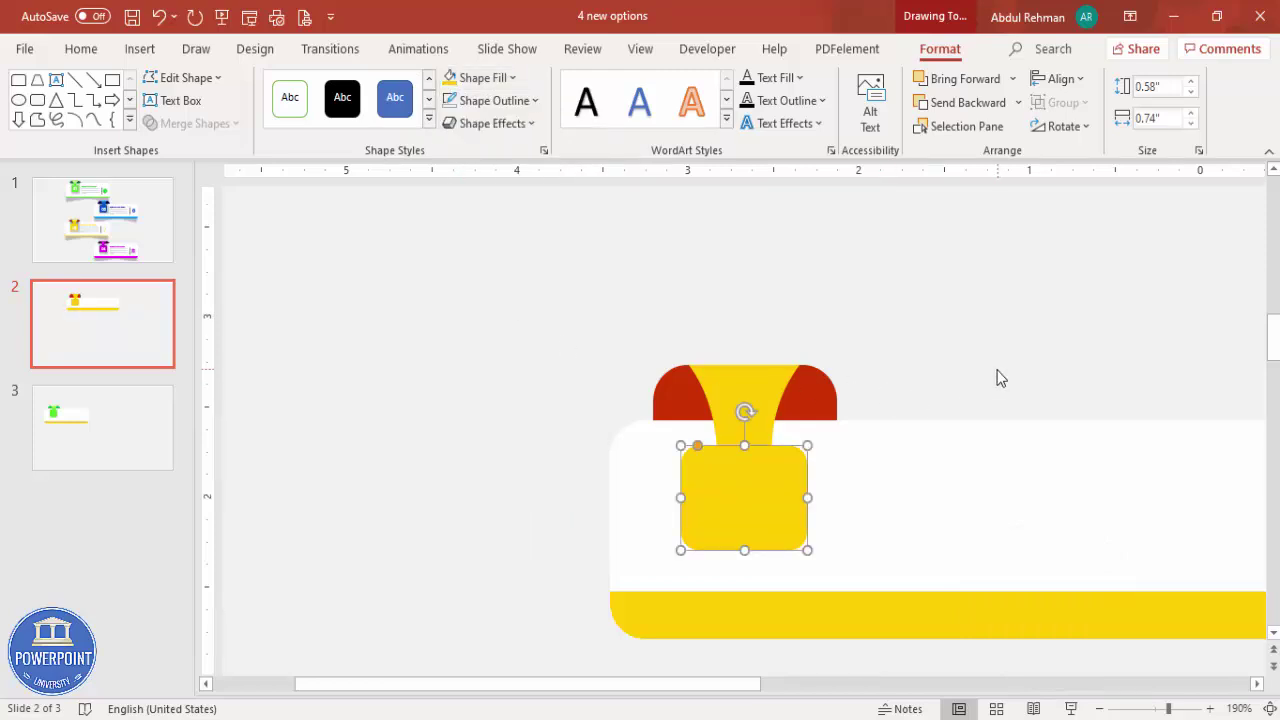
{"action": "left_click", "coordinate": [1268, 708]}
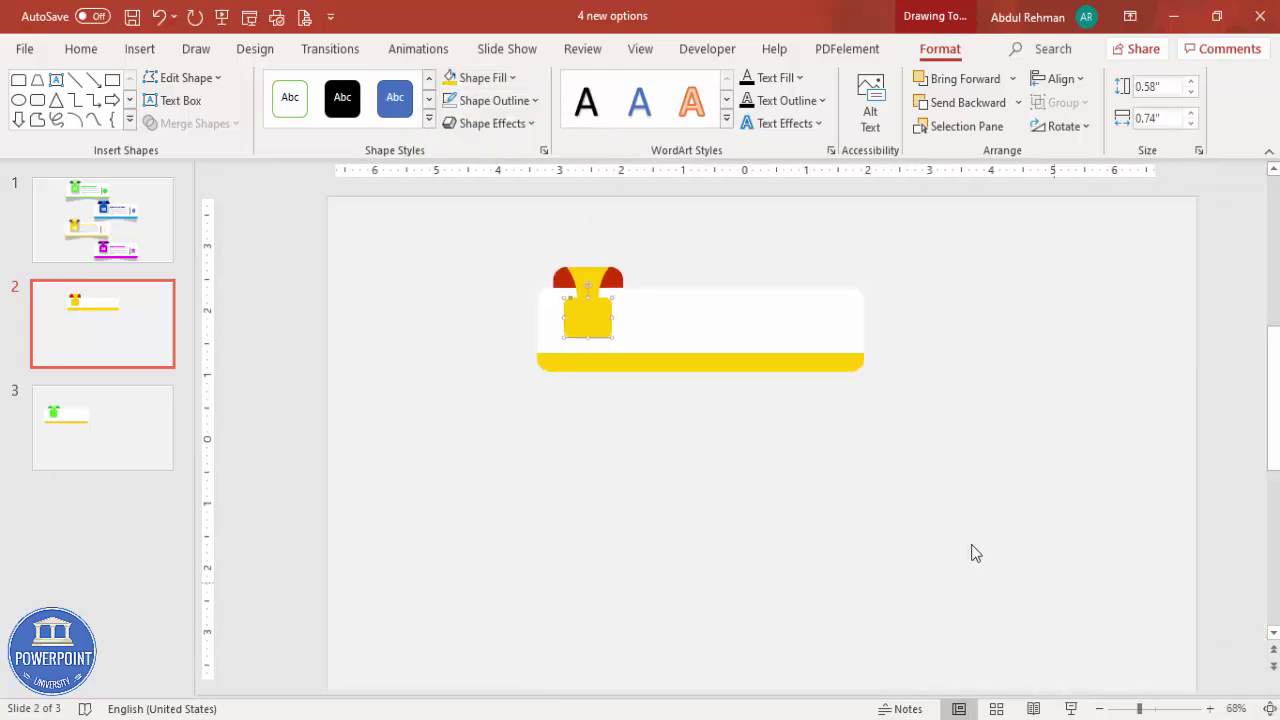
{"action": "left_click", "coordinate": [715, 470]}
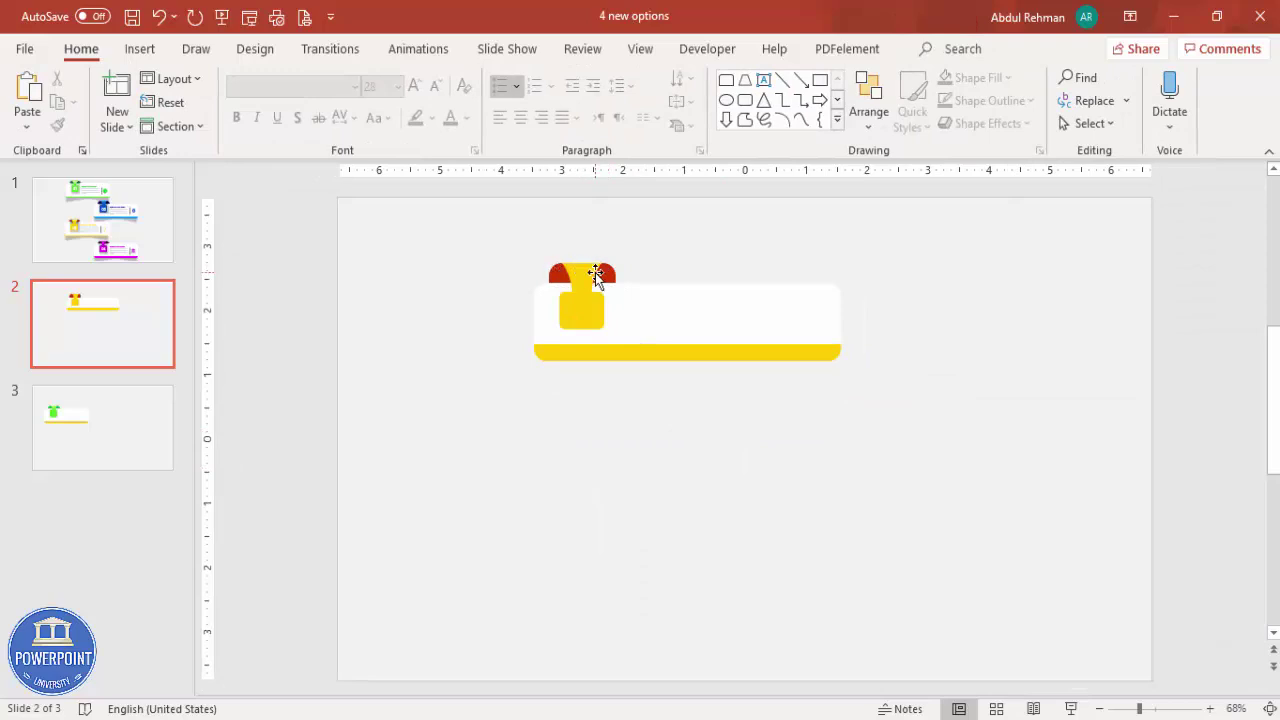
{"action": "left_click", "coordinate": [579, 269]}
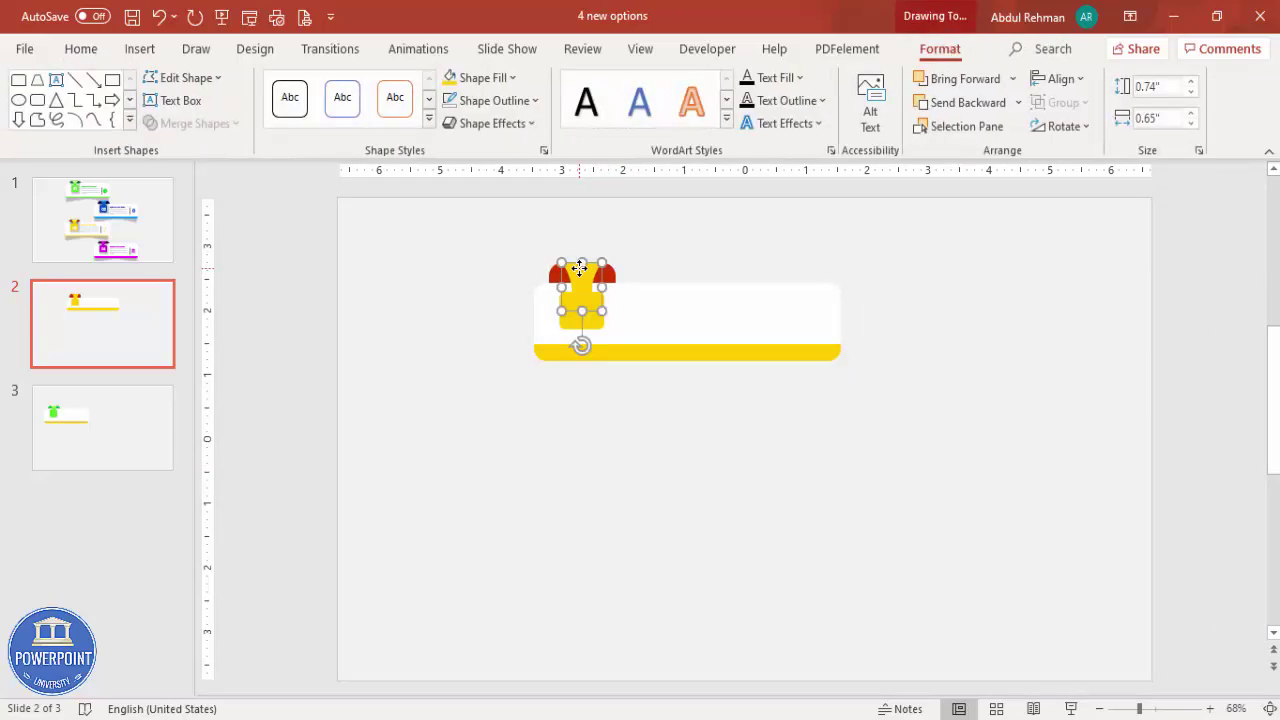
Switch the tab's fill to a gradient and delete its middle gradient stops, including 74%
{"action": "right_click", "coordinate": [579, 269]}
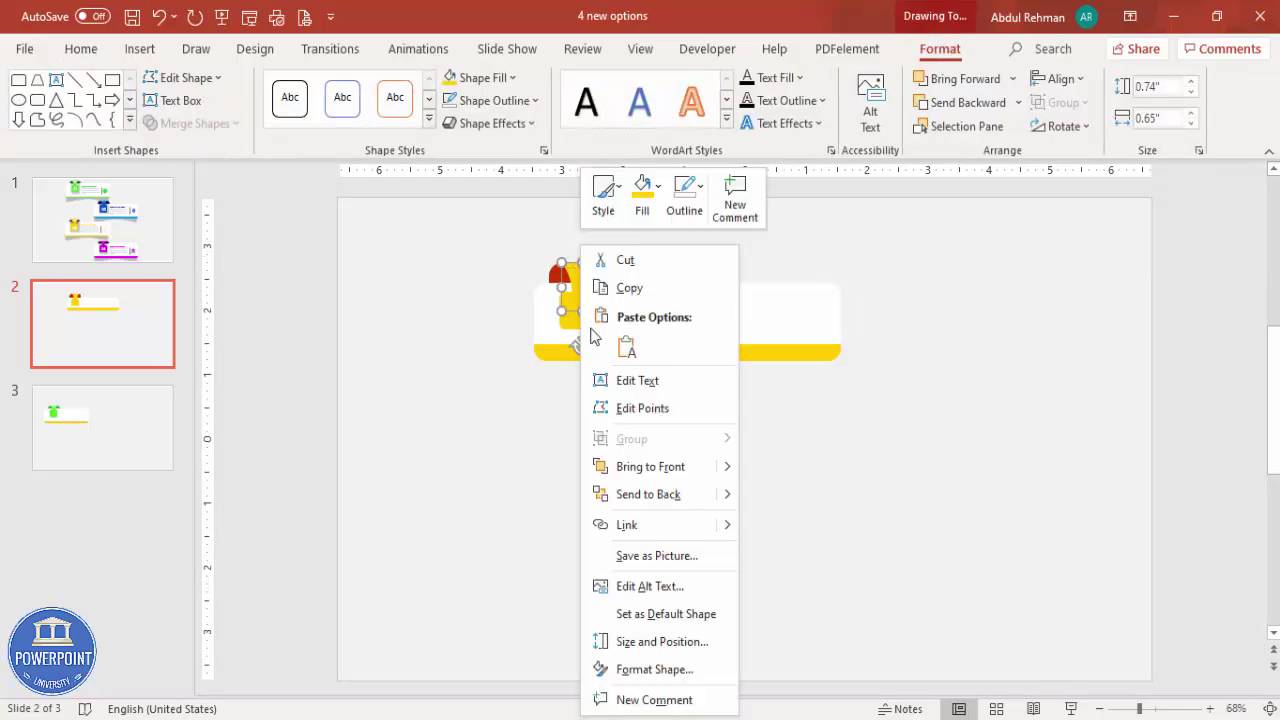
{"action": "left_click", "coordinate": [703, 676]}
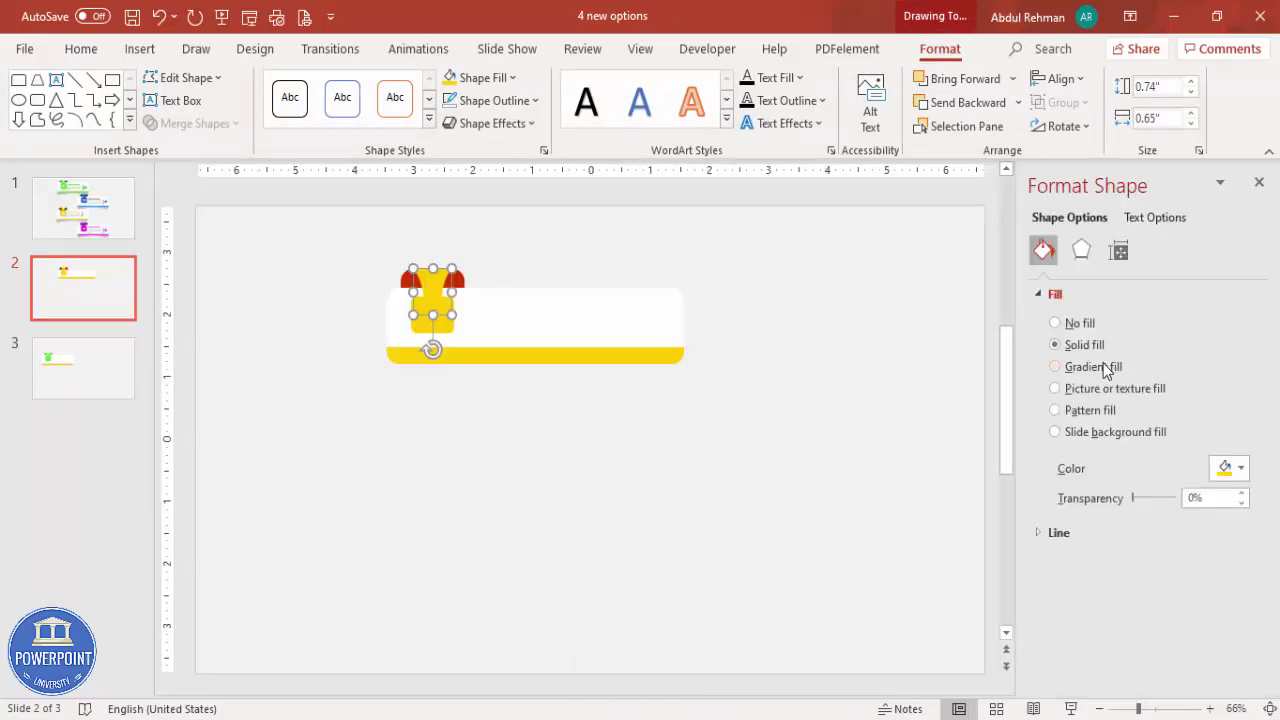
{"action": "left_click", "coordinate": [1100, 366]}
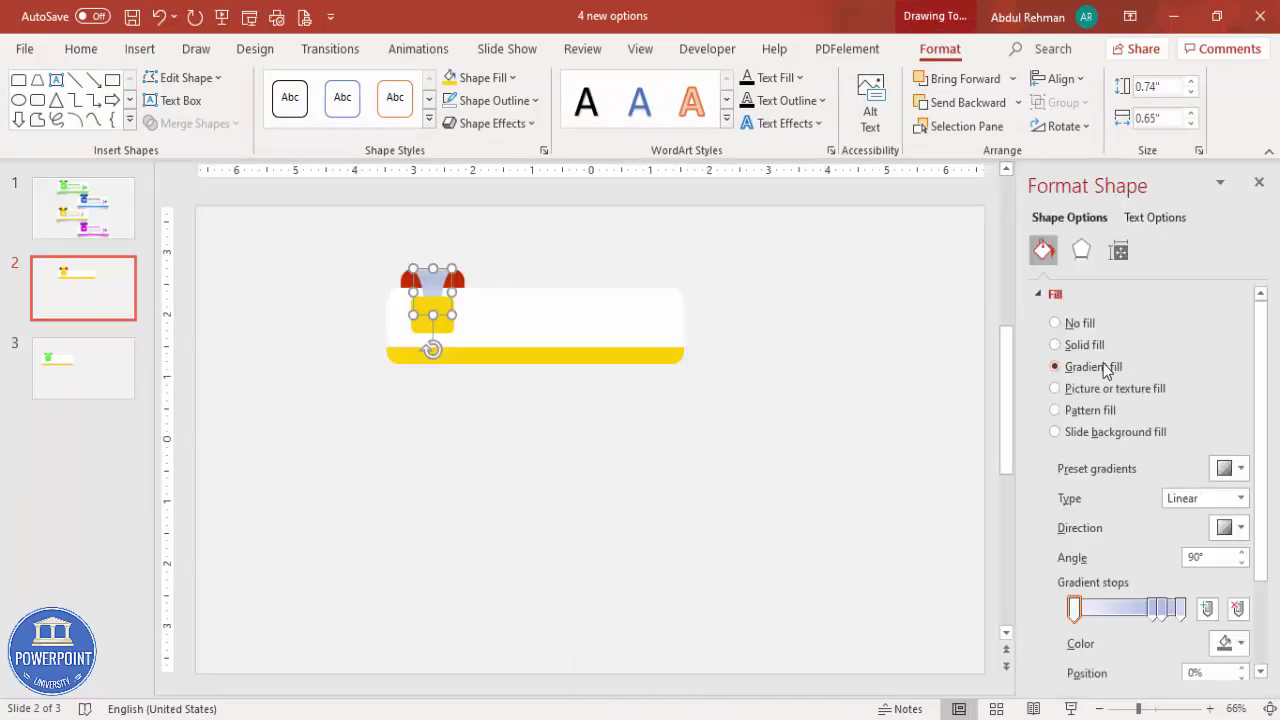
{"action": "left_click", "coordinate": [1164, 616]}
{"action": "left_click", "coordinate": [1238, 610]}
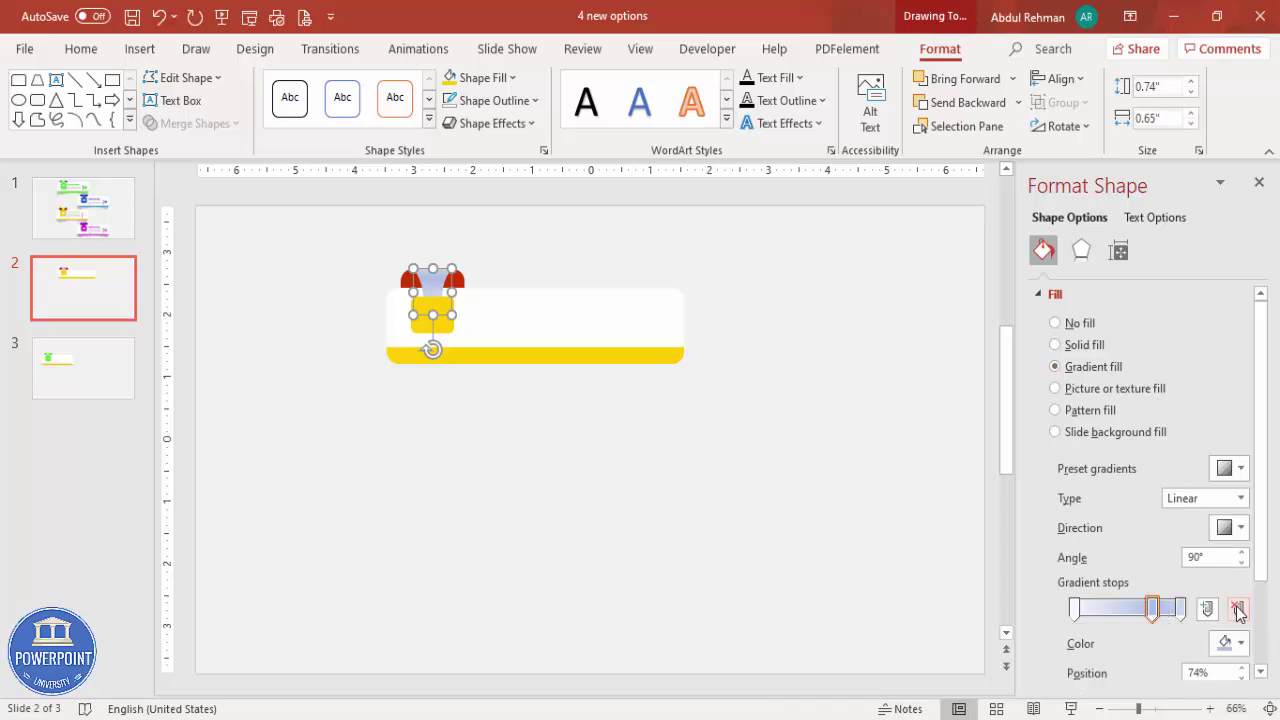
{"action": "left_click", "coordinate": [1238, 610]}
{"action": "left_click", "coordinate": [1181, 608]}
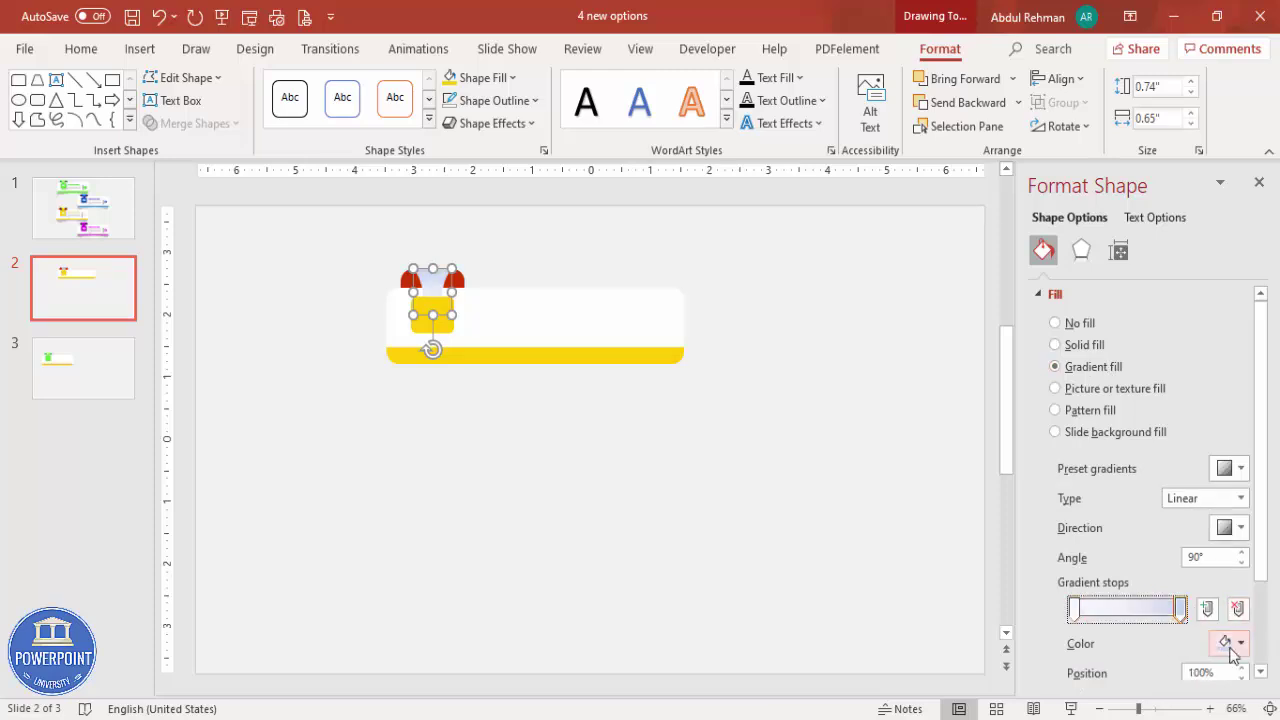
Set both the 100% end stop and the 0% start stop to yellow
{"action": "left_click", "coordinate": [1237, 643]}
{"action": "left_click", "coordinate": [1123, 568]}
{"action": "left_click", "coordinate": [1076, 610]}
{"action": "left_click", "coordinate": [1238, 643]}
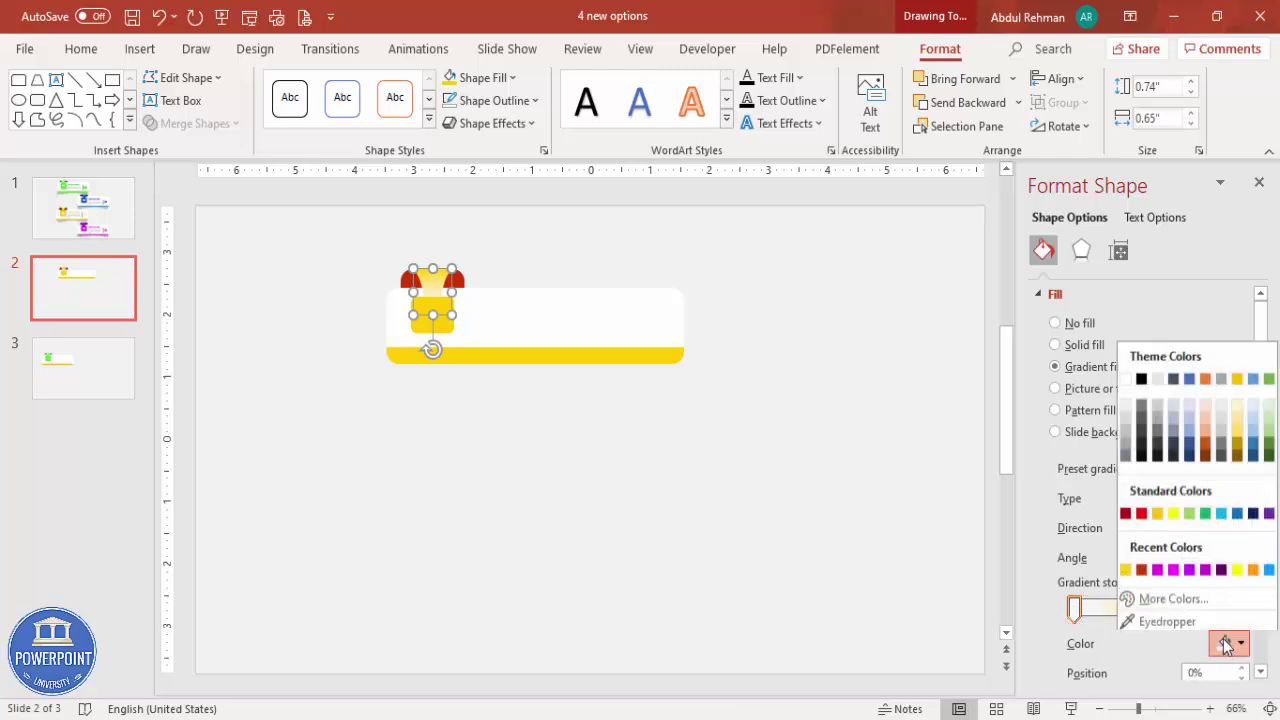
{"action": "left_click", "coordinate": [1165, 595]}
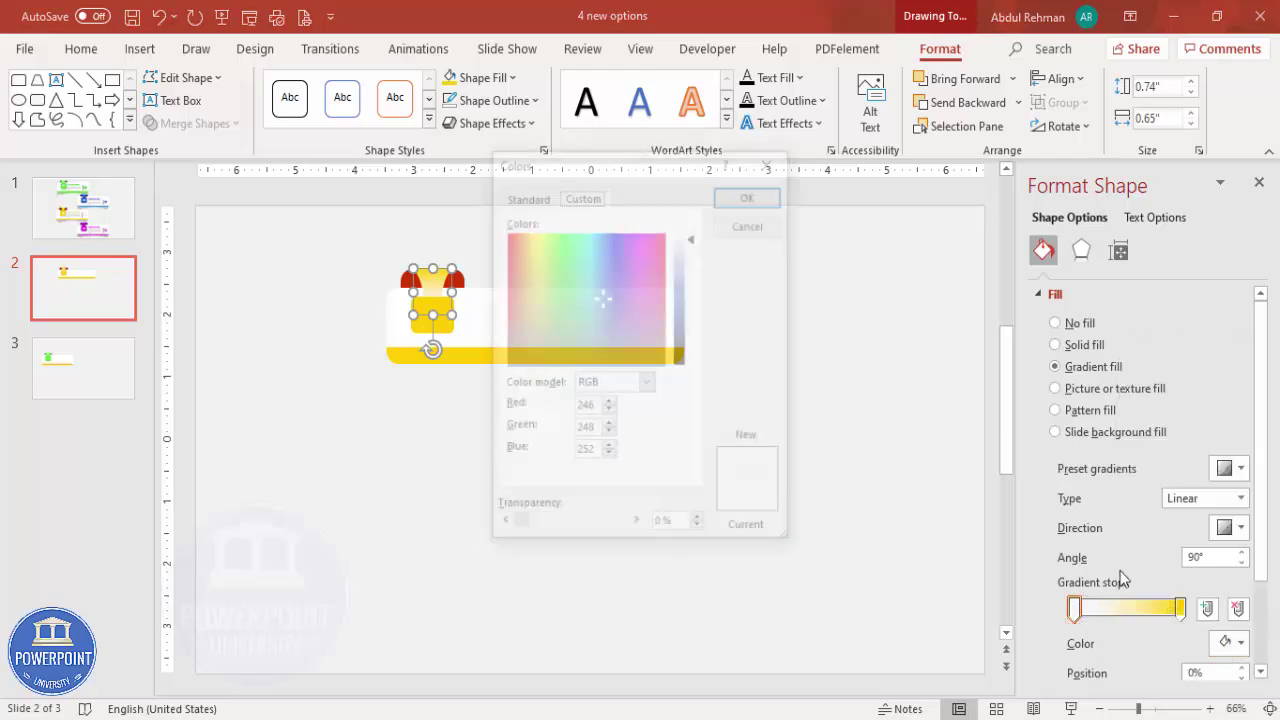
{"action": "left_click", "coordinate": [523, 195]}
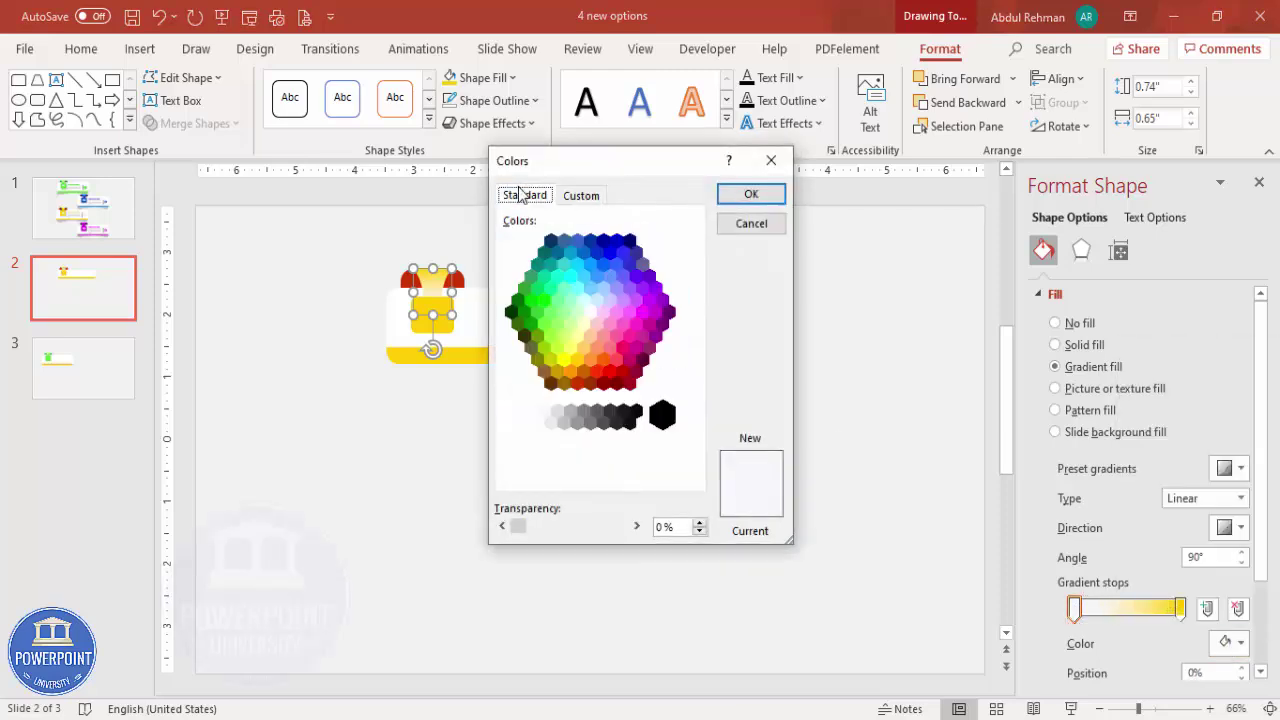
{"action": "left_click", "coordinate": [567, 358]}
{"action": "left_click", "coordinate": [751, 195]}
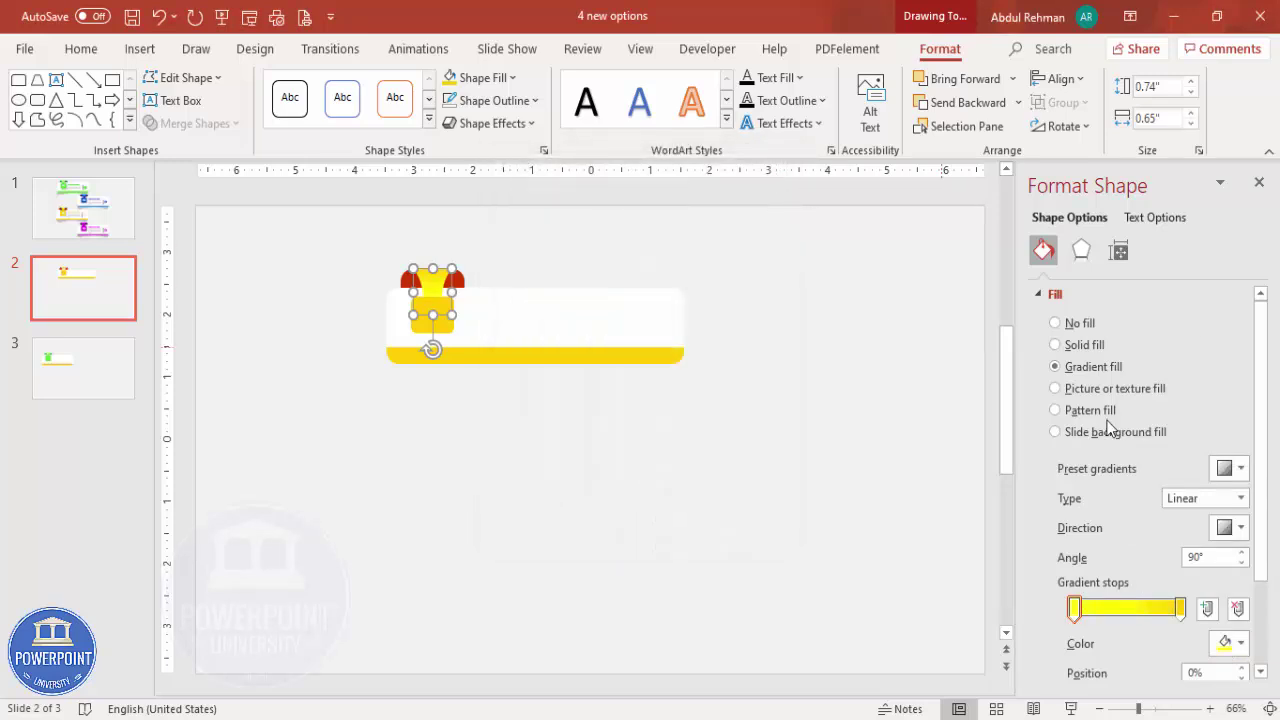
Set the gradient angle to 270° and drag the end stop inward to 31%
{"action": "left_click", "coordinate": [1236, 530]}
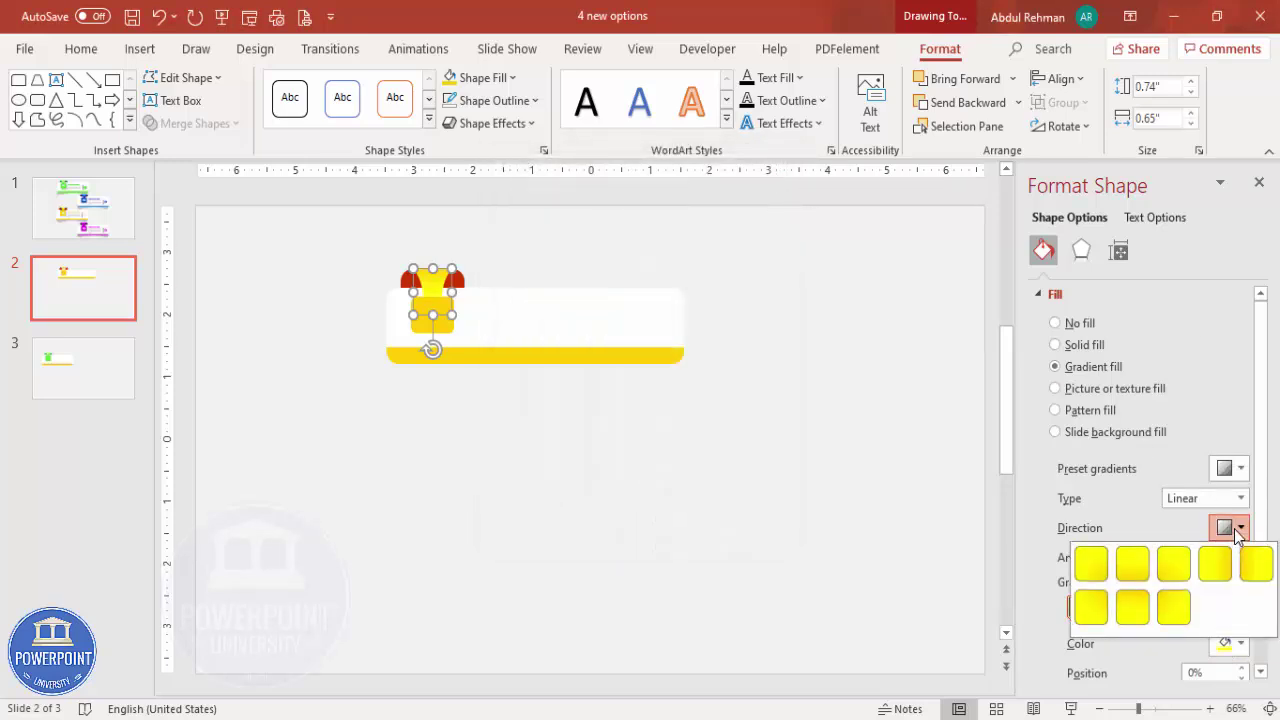
{"action": "left_click", "coordinate": [1135, 566]}
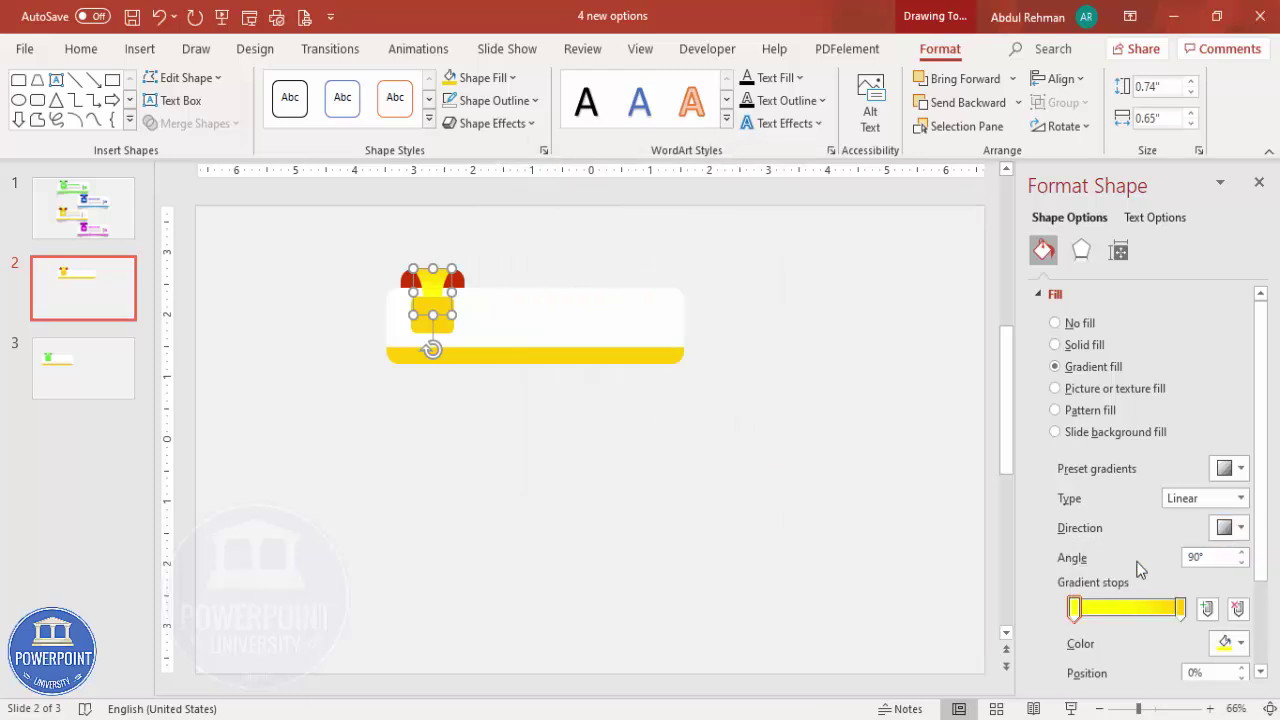
{"action": "left_click", "coordinate": [1236, 528]}
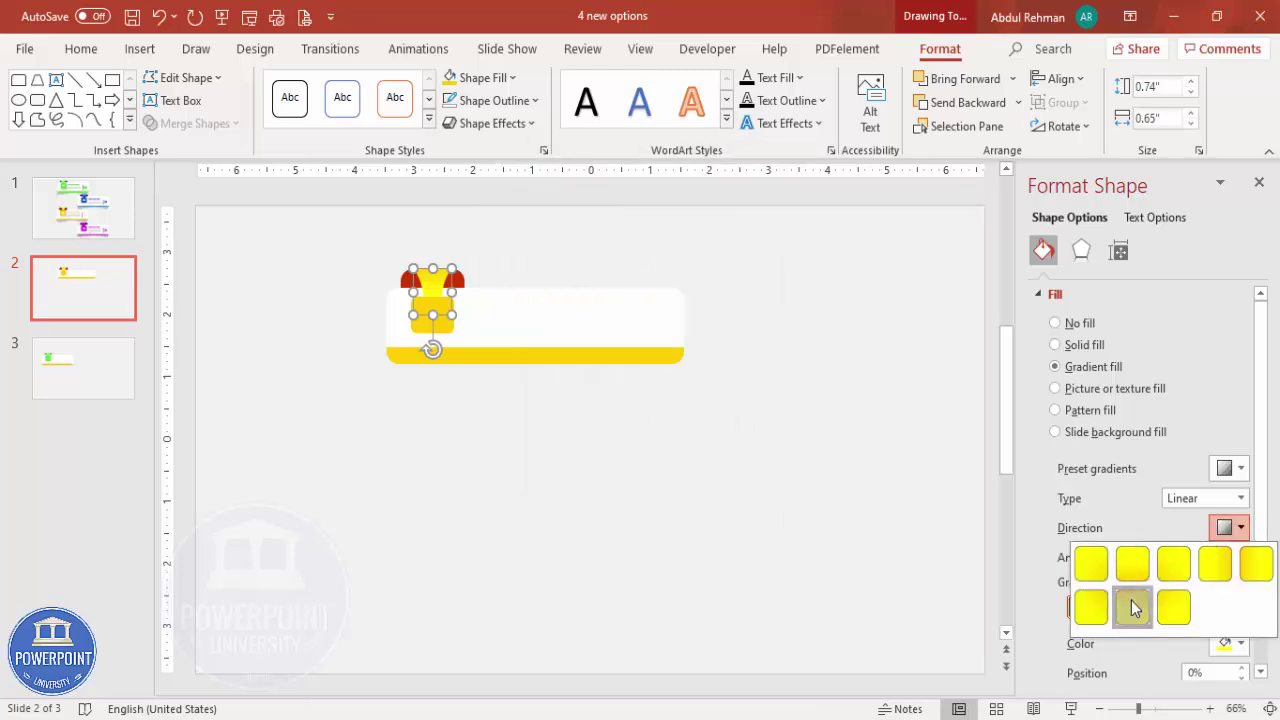
{"action": "left_click", "coordinate": [1136, 605]}
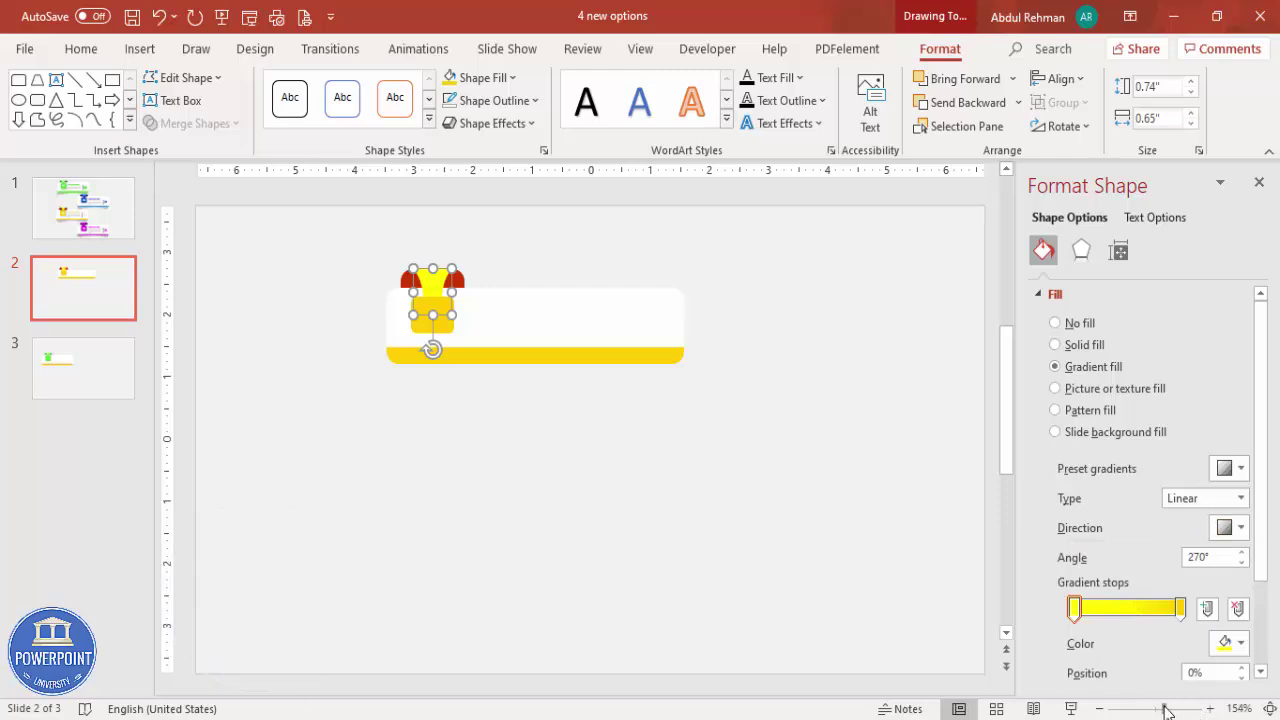
{"action": "left_click", "coordinate": [1166, 710]}
{"action": "left_click_drag", "start_coordinate": [1179, 610], "coordinate": [1108, 620]}
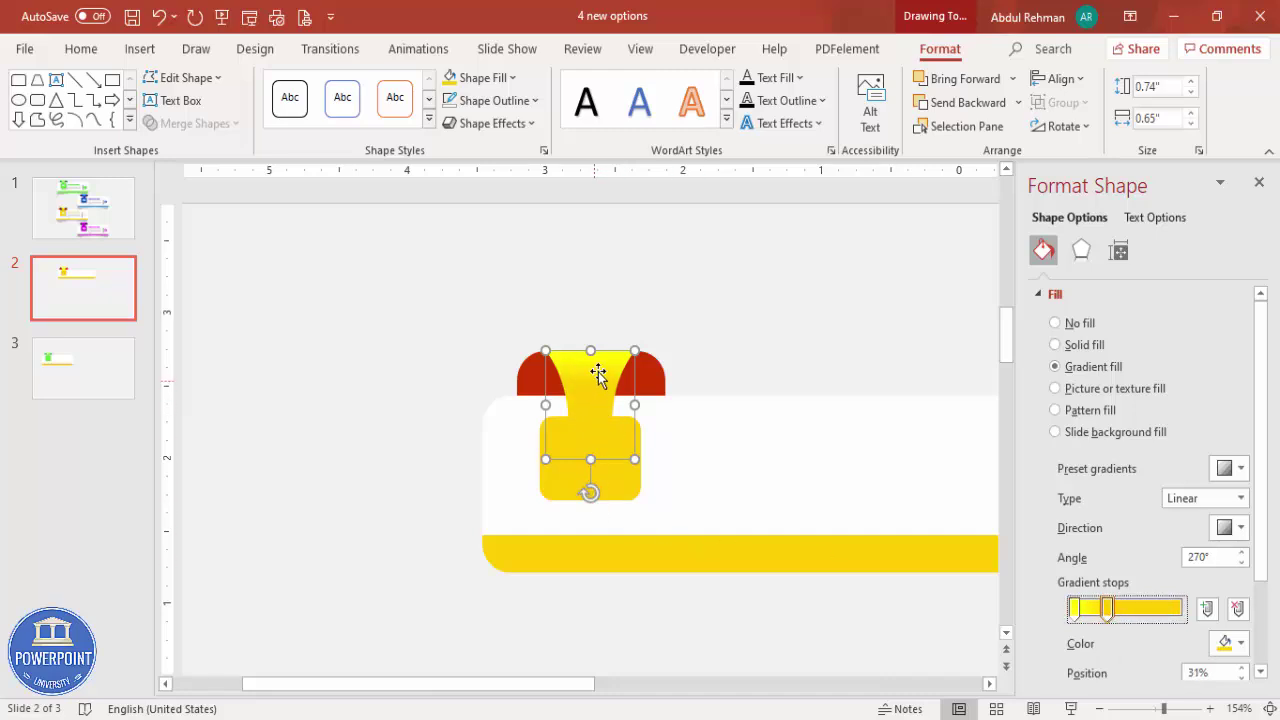
{"action": "left_click", "coordinate": [663, 340]}
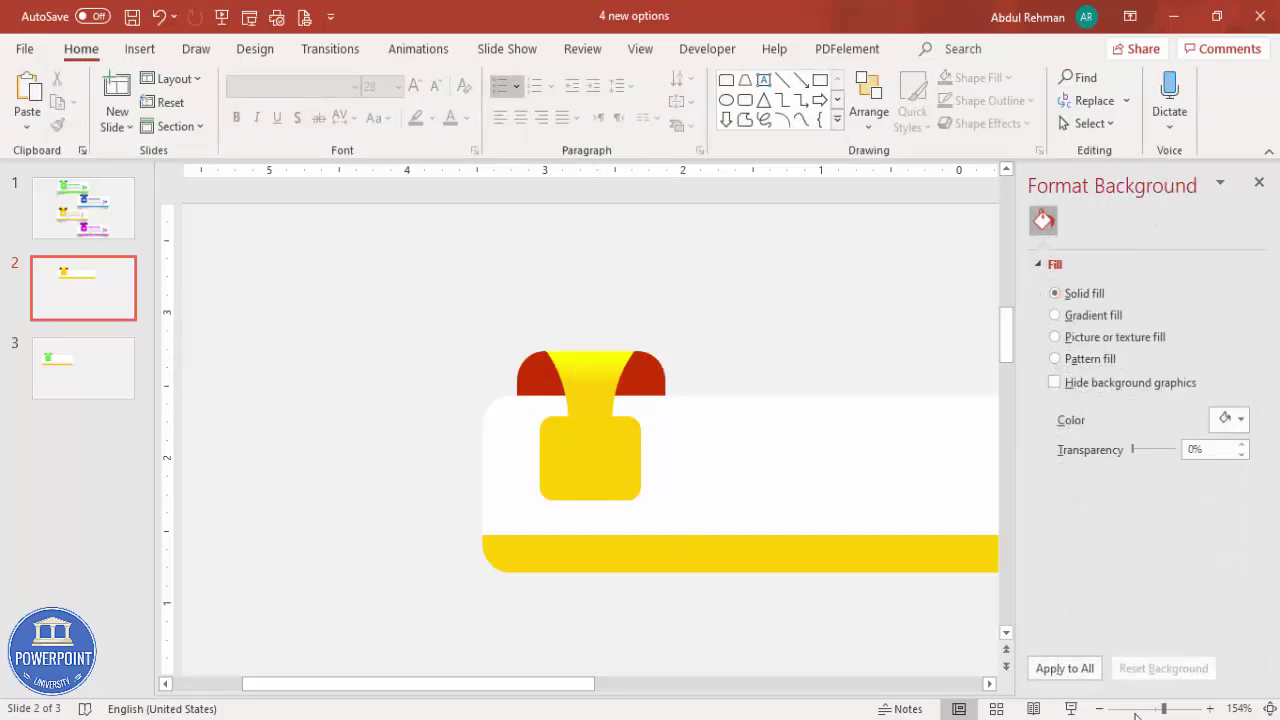
Select all the icon's shapes and nudge them slightly down
{"action": "left_click", "coordinate": [1262, 708]}
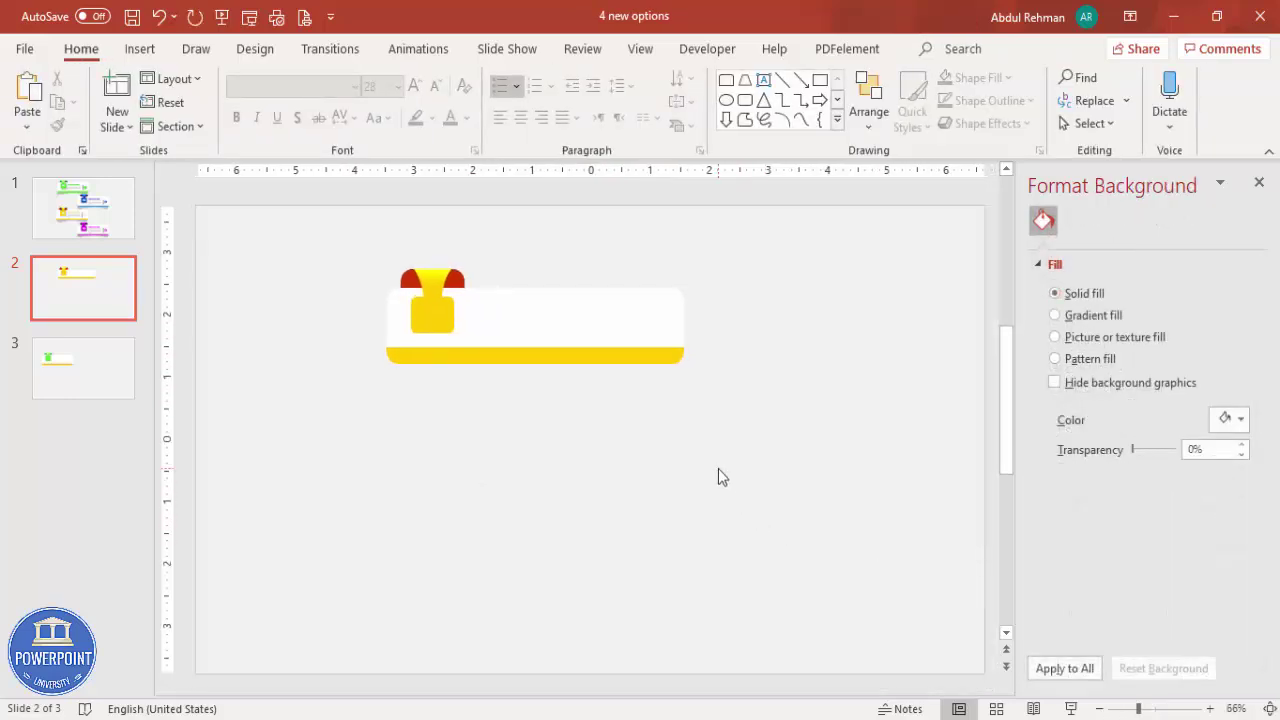
{"action": "left_click", "coordinate": [1161, 711]}
{"action": "left_click_drag", "start_coordinate": [670, 678], "coordinate": [600, 692]}
{"action": "scroll", "coordinate": [536, 564], "scroll_direction": "up", "scroll_amount": 2}
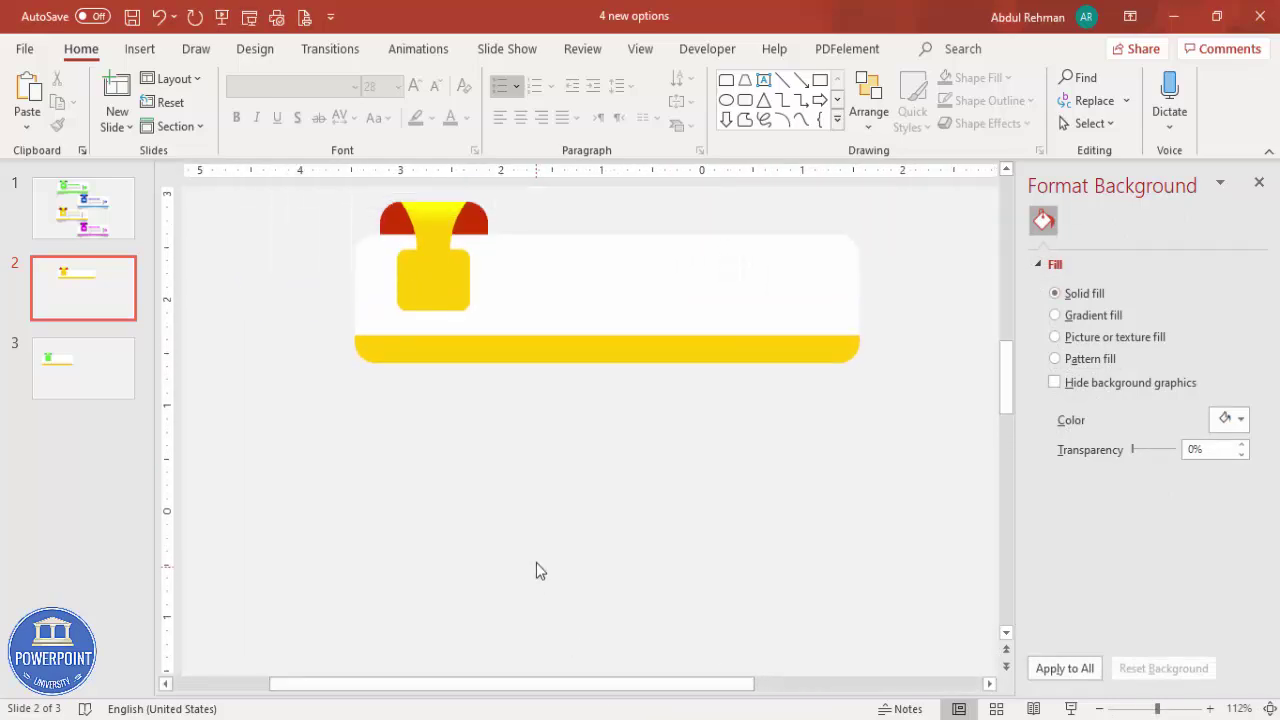
{"action": "left_click_drag", "start_coordinate": [326, 220], "coordinate": [560, 374]}
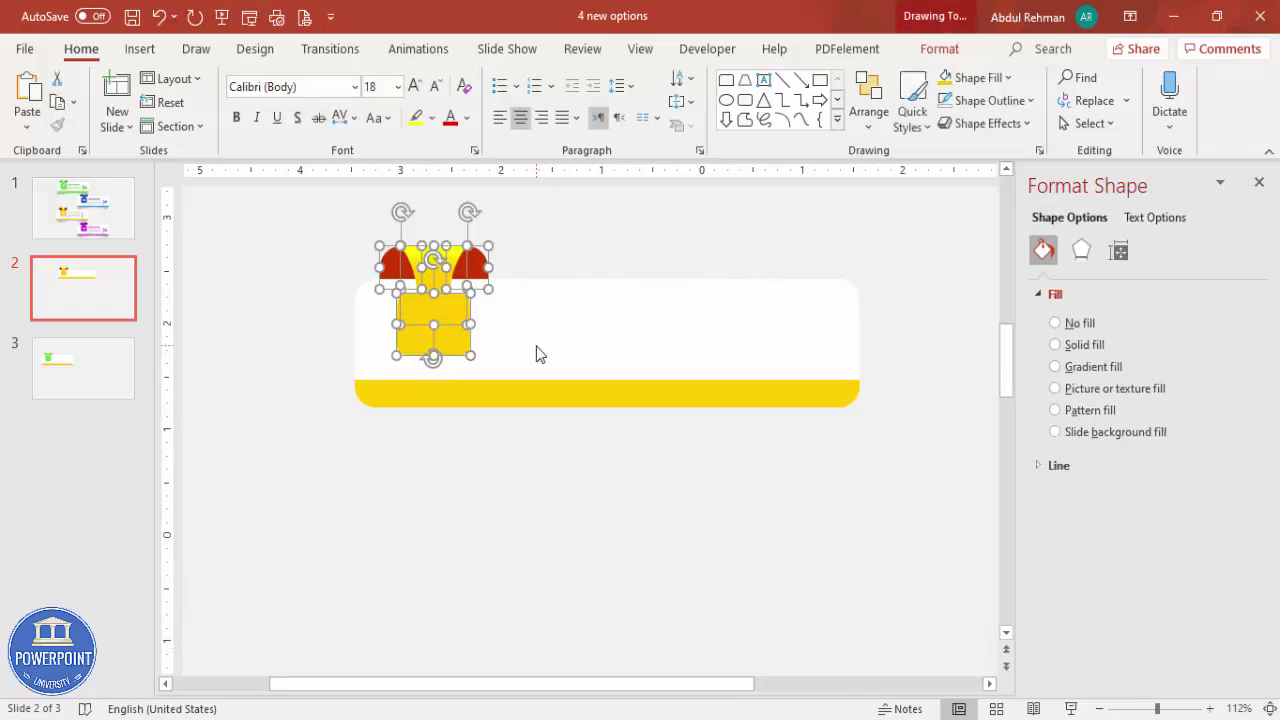
{"action": "left_click_drag", "start_coordinate": [320, 219], "coordinate": [552, 369]}
{"action": "key", "text": "ctrl+Down"}
{"action": "key", "text": "ctrl+Down"}
{"action": "key", "text": "ctrl+Down"}
{"action": "key", "text": "ctrl+Down"}
{"action": "key", "text": "ctrl+Down"}
{"action": "key", "text": "ctrl+Down"}
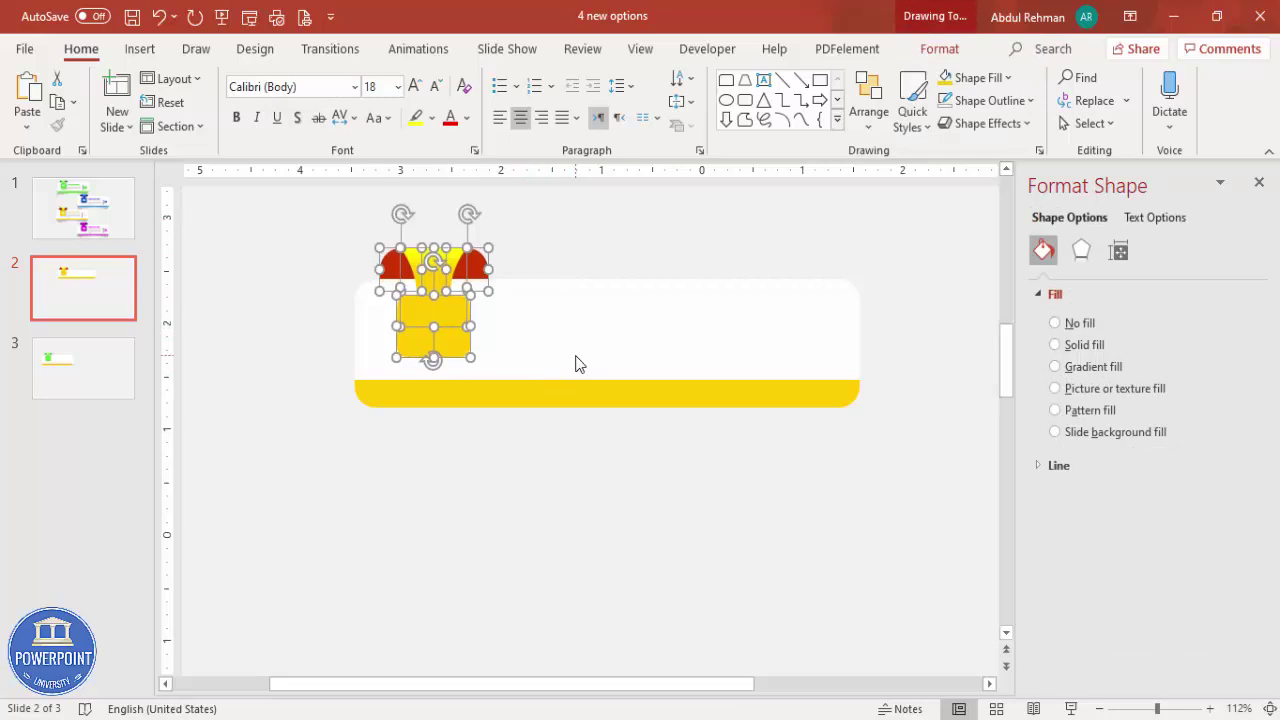
{"action": "left_click", "coordinate": [543, 262]}
Enlarge the gold rounded square by dragging its corner handle outward
{"action": "left_click", "coordinate": [450, 335]}
{"action": "left_click_drag", "start_coordinate": [470, 361], "coordinate": [449, 334]}
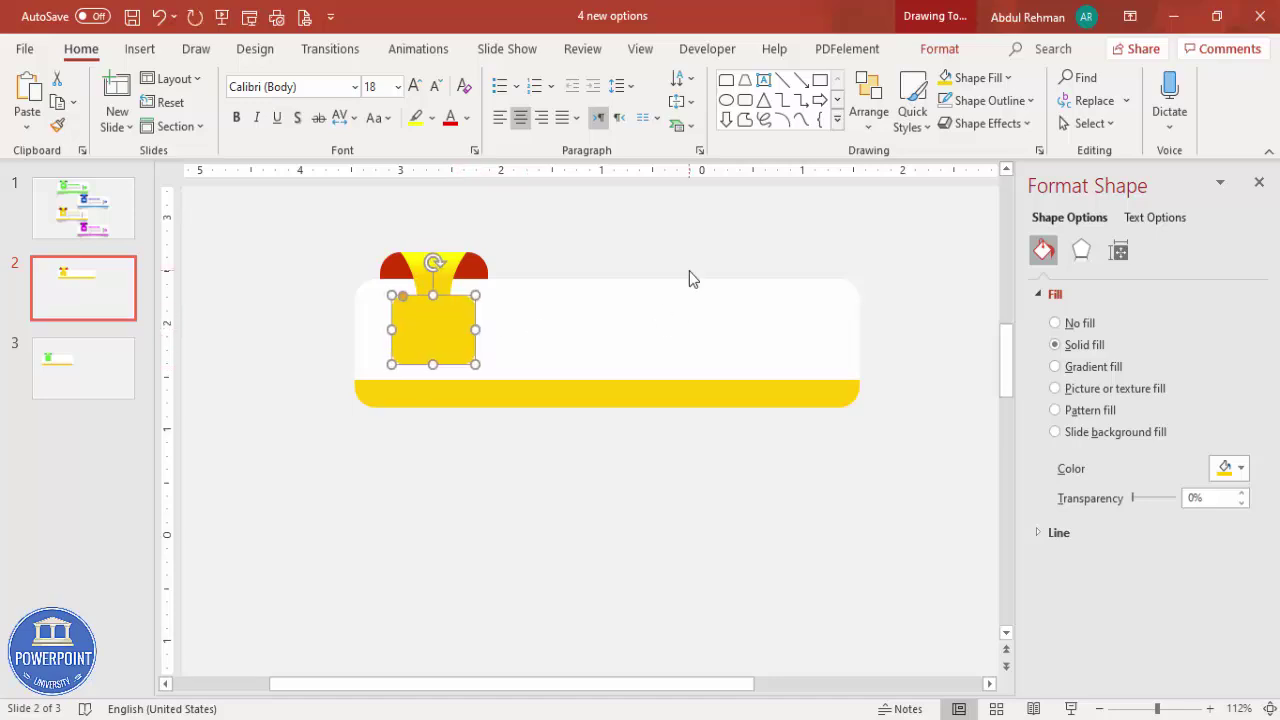
{"action": "left_click", "coordinate": [668, 244]}
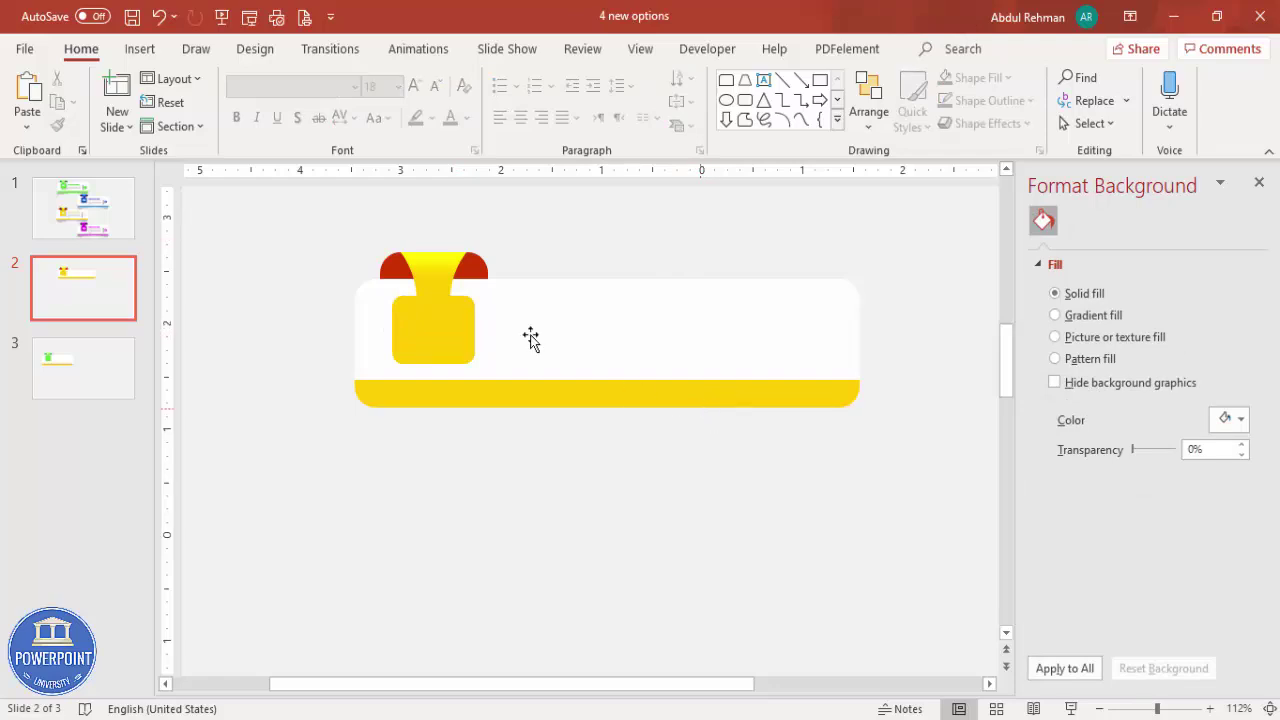
Draw a rectangle below the card with no outline and a black fill at 68% transparency
{"action": "left_click", "coordinate": [136, 52]}
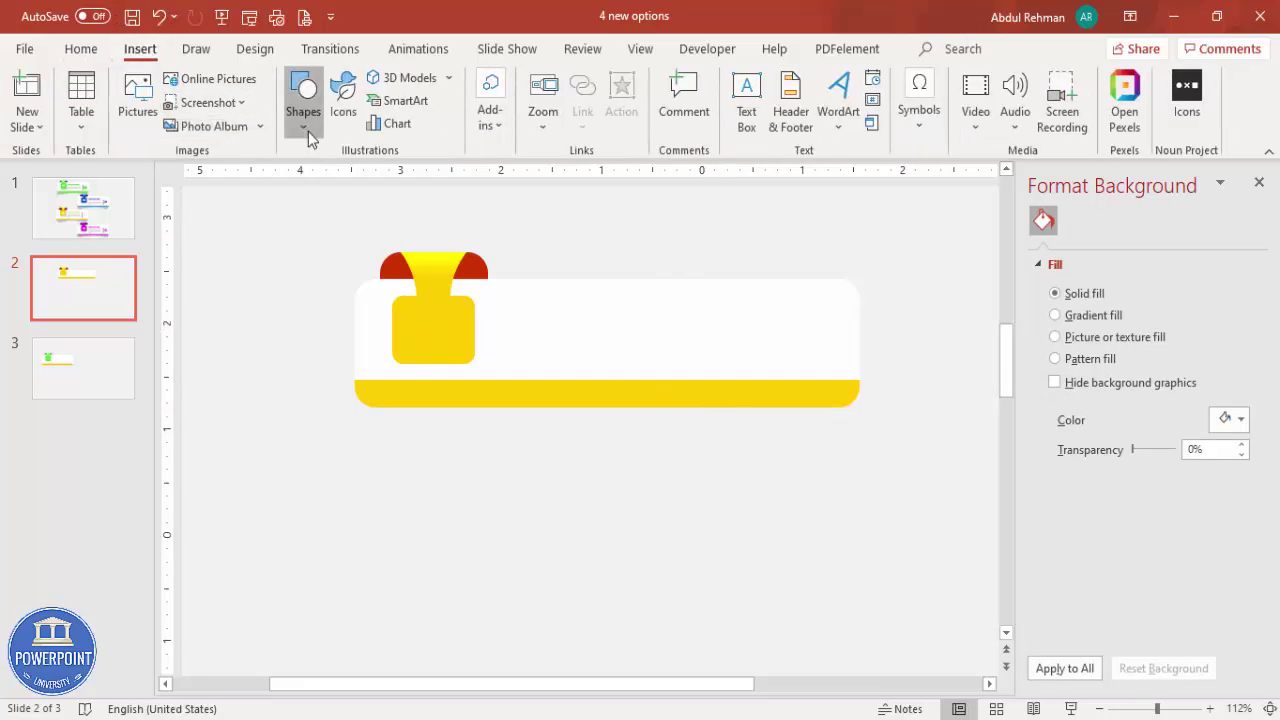
{"action": "left_click", "coordinate": [303, 120]}
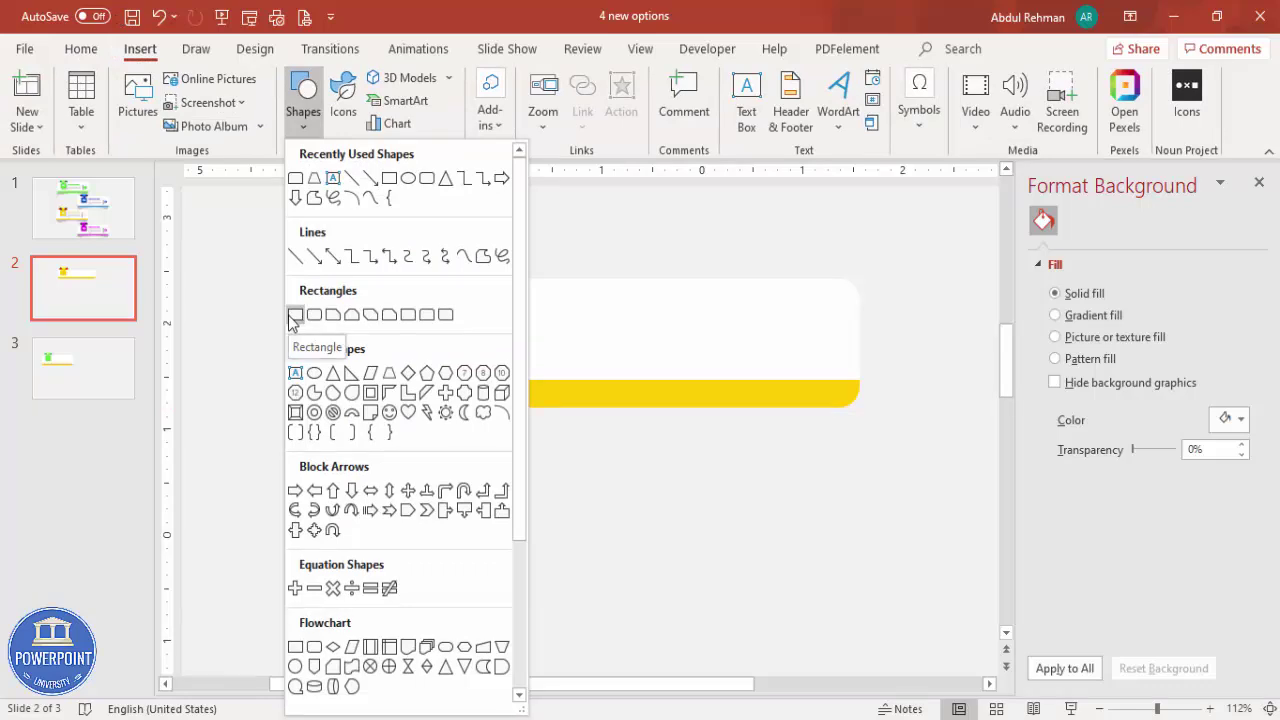
{"action": "left_click", "coordinate": [294, 316]}
{"action": "left_click_drag", "start_coordinate": [392, 441], "coordinate": [659, 512]}
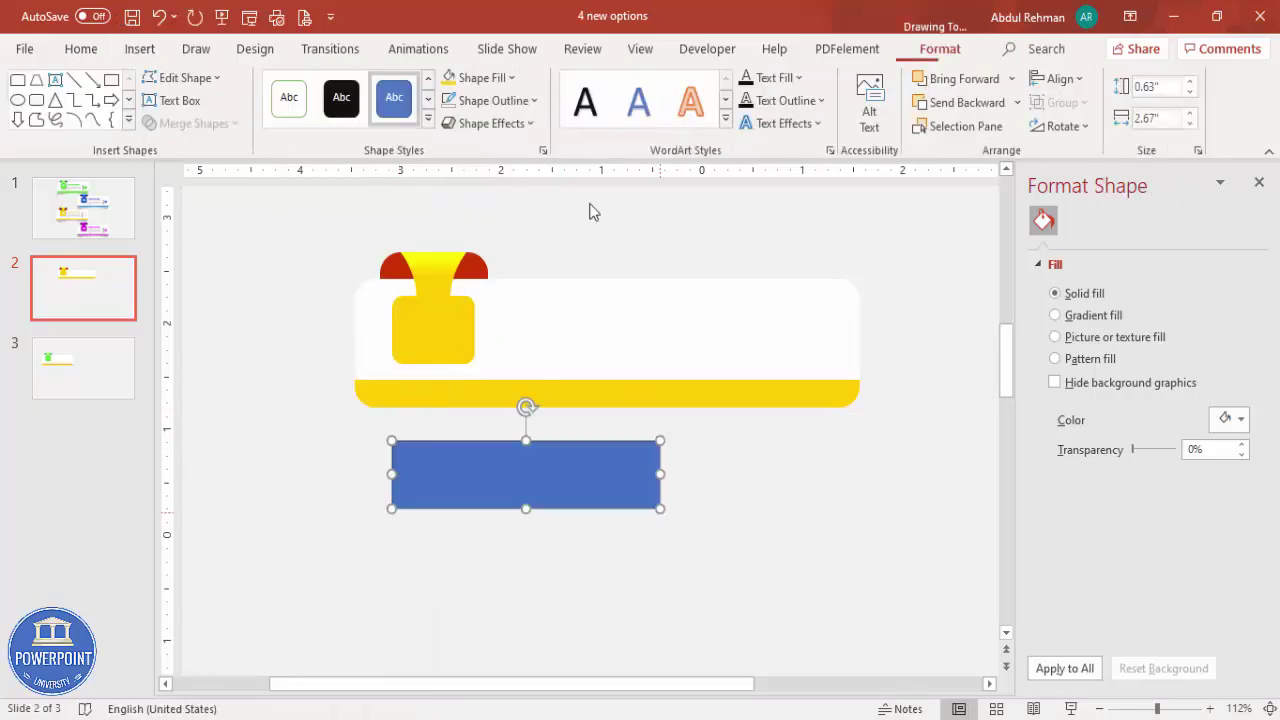
{"action": "left_click", "coordinate": [494, 100]}
{"action": "left_click", "coordinate": [507, 374]}
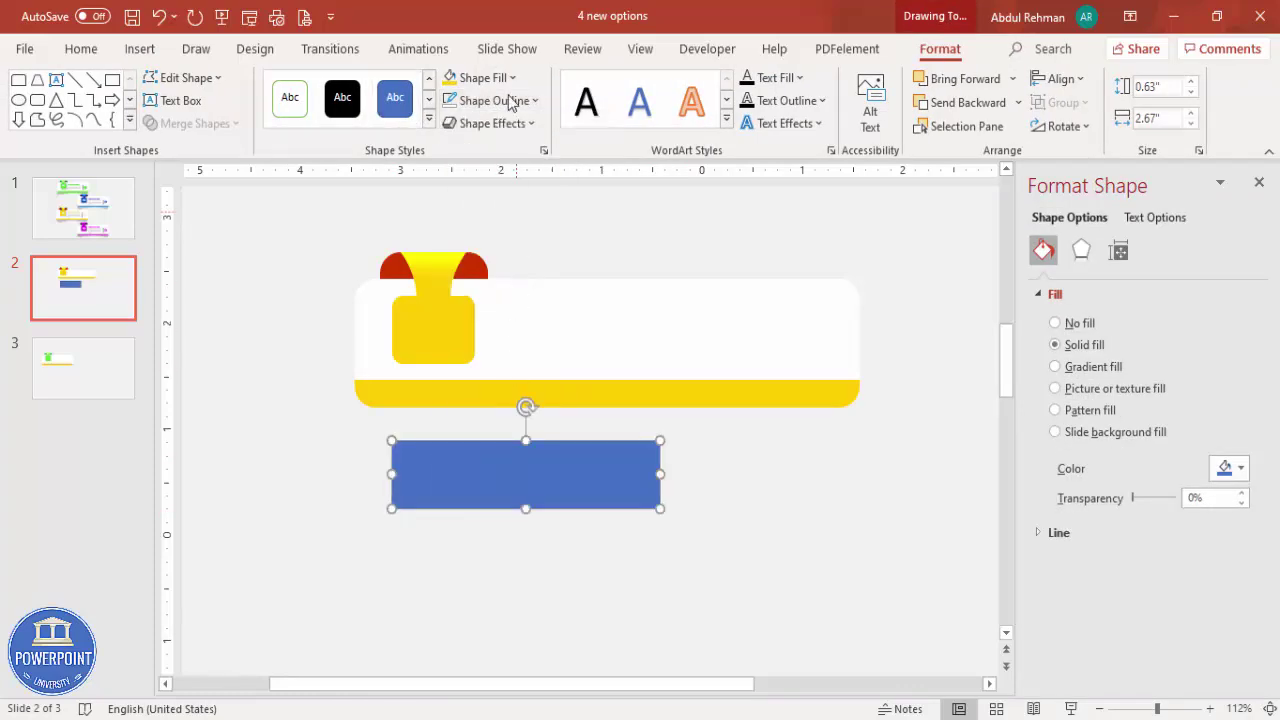
{"action": "left_click", "coordinate": [478, 77]}
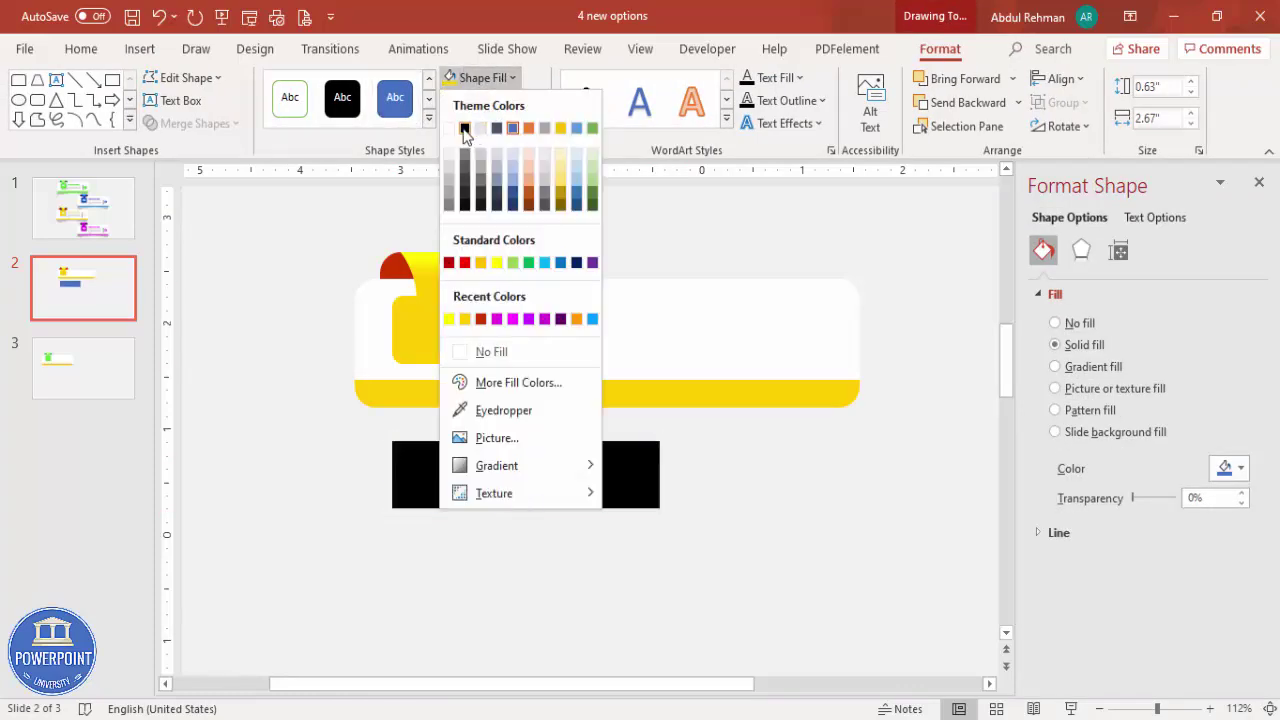
{"action": "left_click", "coordinate": [464, 128]}
{"action": "left_click_drag", "start_coordinate": [1137, 500], "coordinate": [1162, 500]}
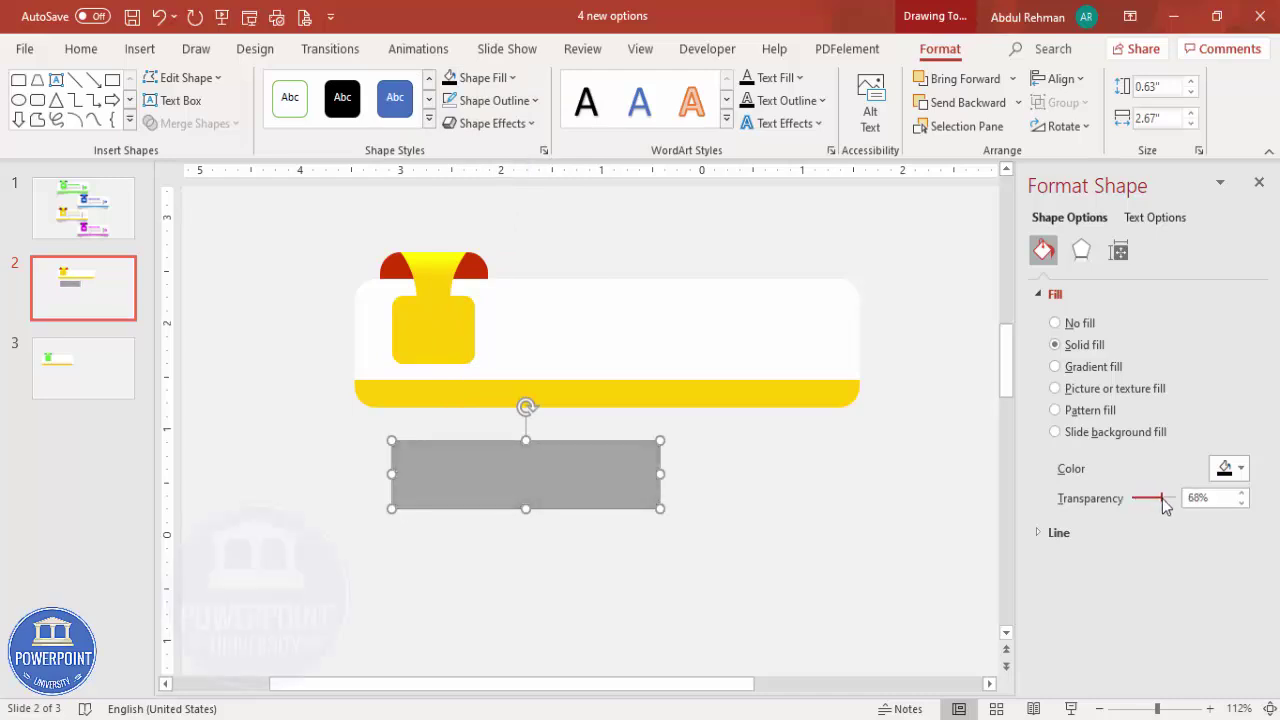
Give the black rectangle 11 pt soft edges
{"action": "left_click", "coordinate": [1090, 254]}
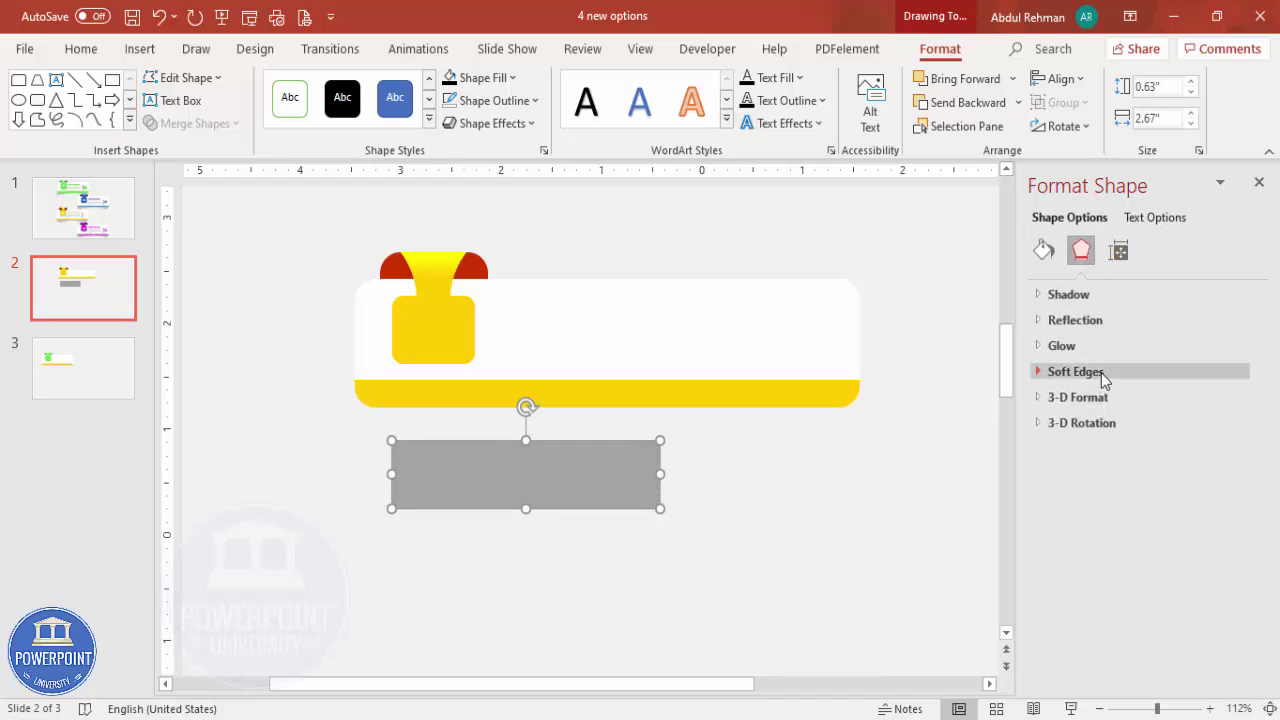
{"action": "left_click", "coordinate": [1076, 371]}
{"action": "left_click", "coordinate": [1241, 424]}
{"action": "left_click", "coordinate": [1241, 424]}
{"action": "left_click", "coordinate": [1241, 424]}
{"action": "left_click", "coordinate": [1241, 424]}
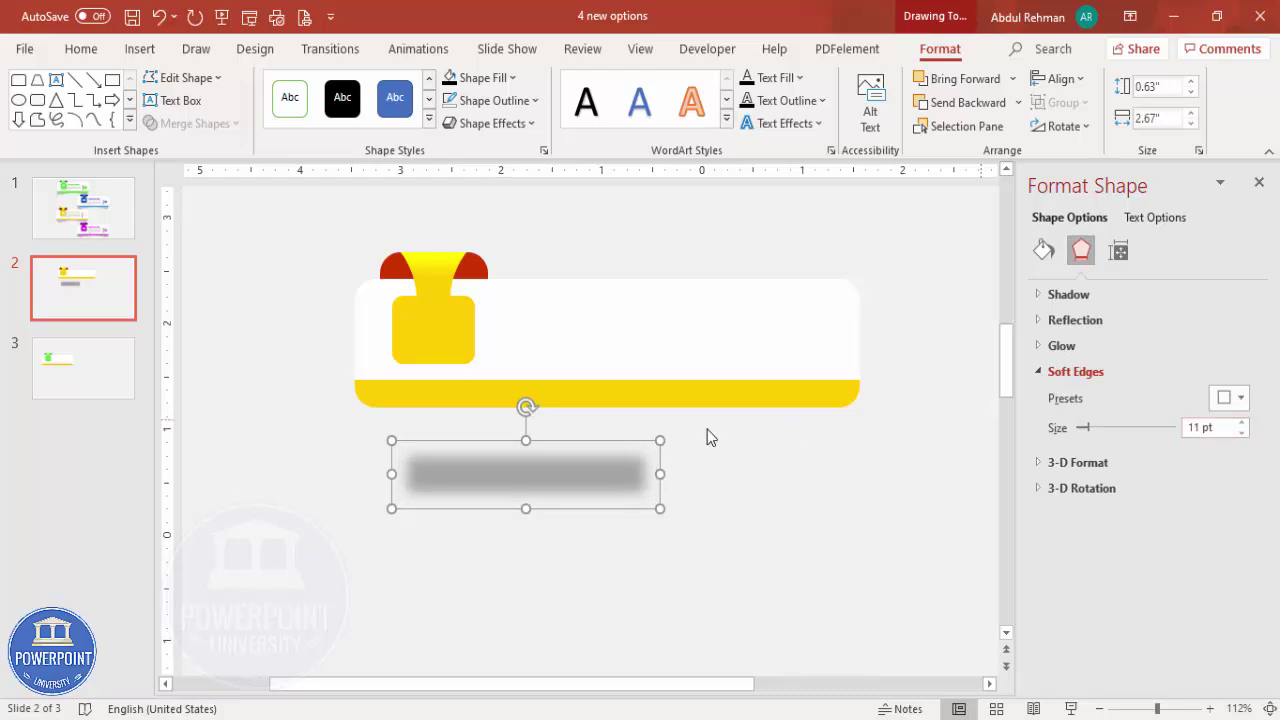
Tilt the blurred rectangle and send it behind the yellow bar's left end as a shadow
{"action": "left_click_drag", "start_coordinate": [599, 437], "coordinate": [569, 378]}
{"action": "left_click_drag", "start_coordinate": [494, 346], "coordinate": [488, 347]}
{"action": "left_click_drag", "start_coordinate": [443, 429], "coordinate": [455, 398]}
{"action": "left_click_drag", "start_coordinate": [485, 337], "coordinate": [489, 338]}
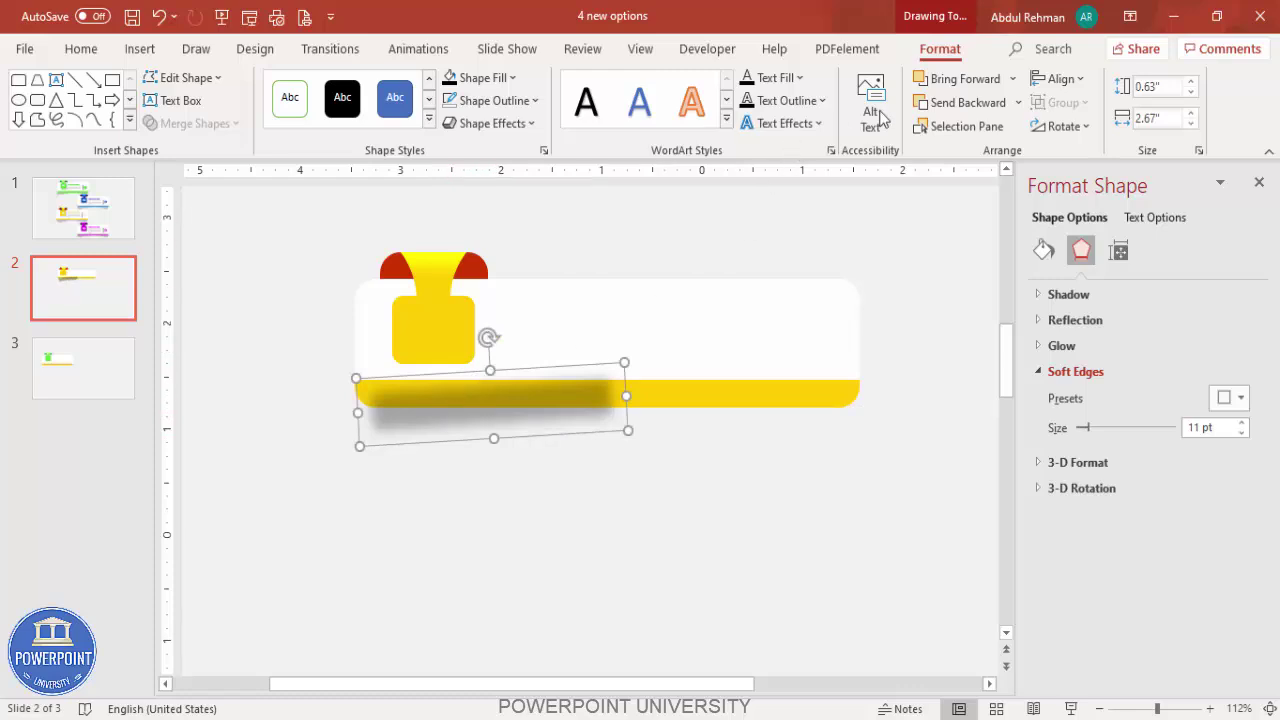
{"action": "left_click", "coordinate": [1018, 102]}
{"action": "left_click", "coordinate": [978, 156]}
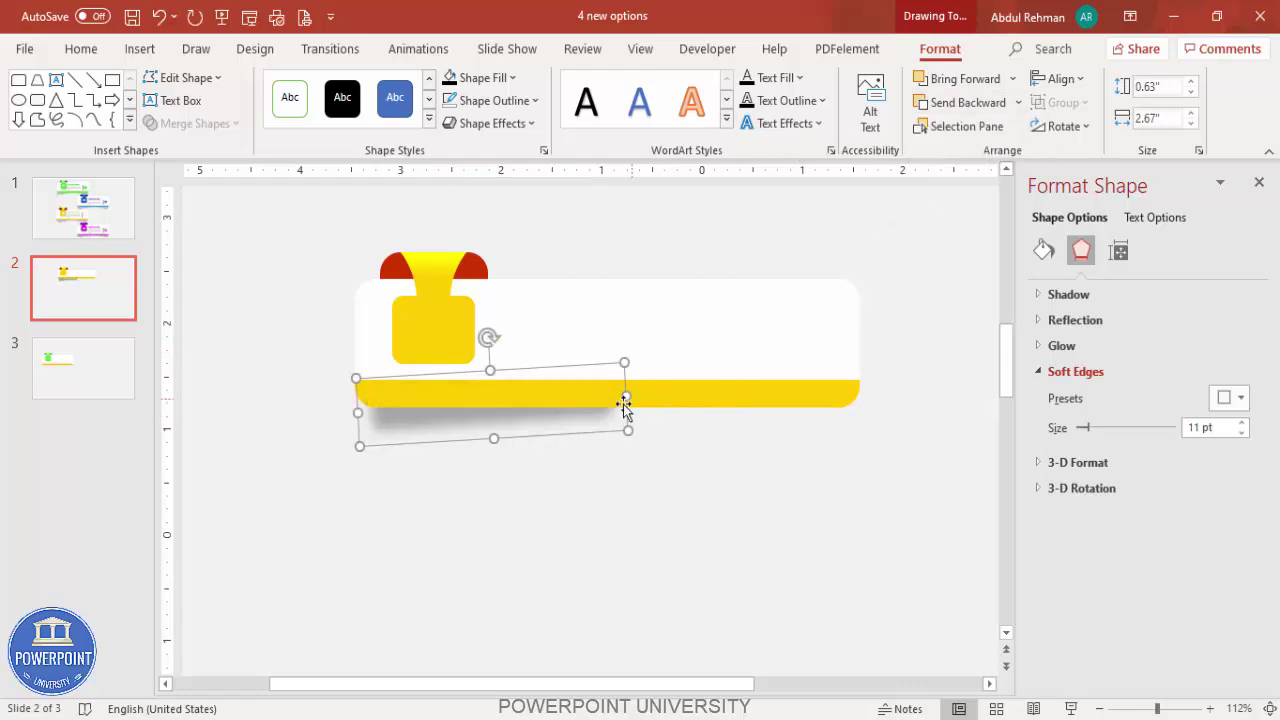
{"action": "left_click_drag", "start_coordinate": [563, 435], "coordinate": [560, 423]}
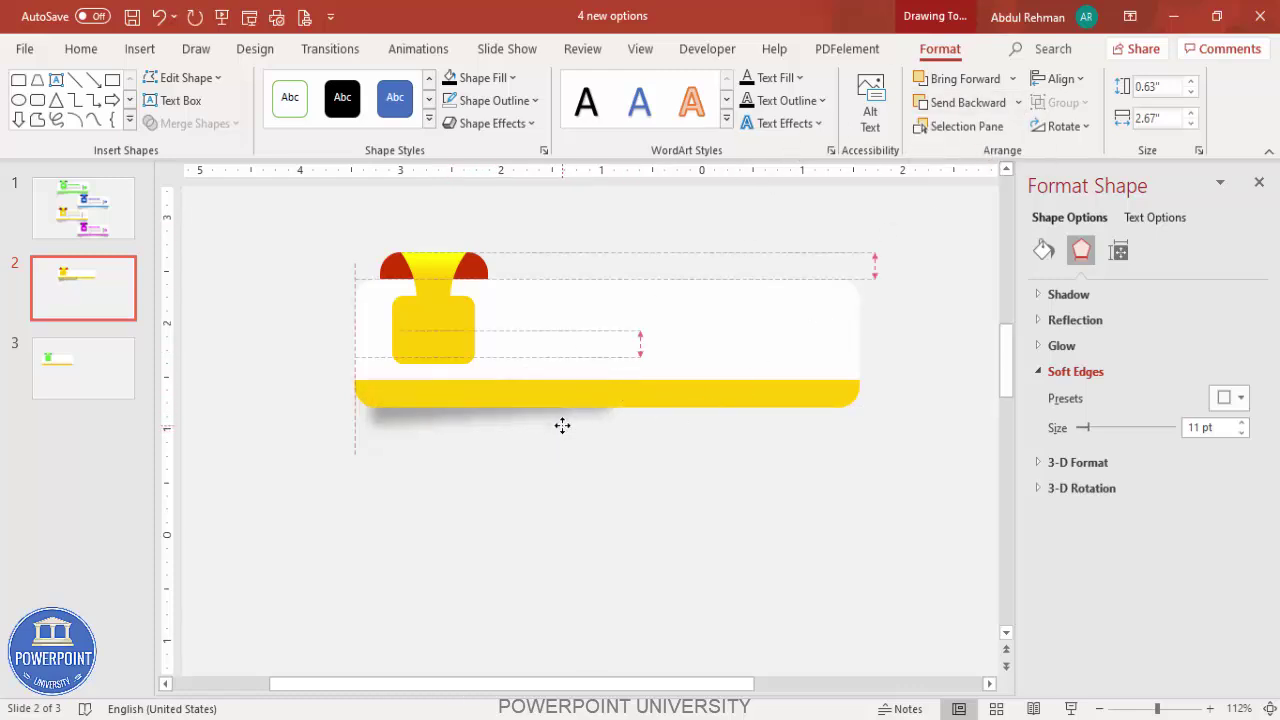
{"action": "left_click_drag", "start_coordinate": [484, 330], "coordinate": [483, 331]}
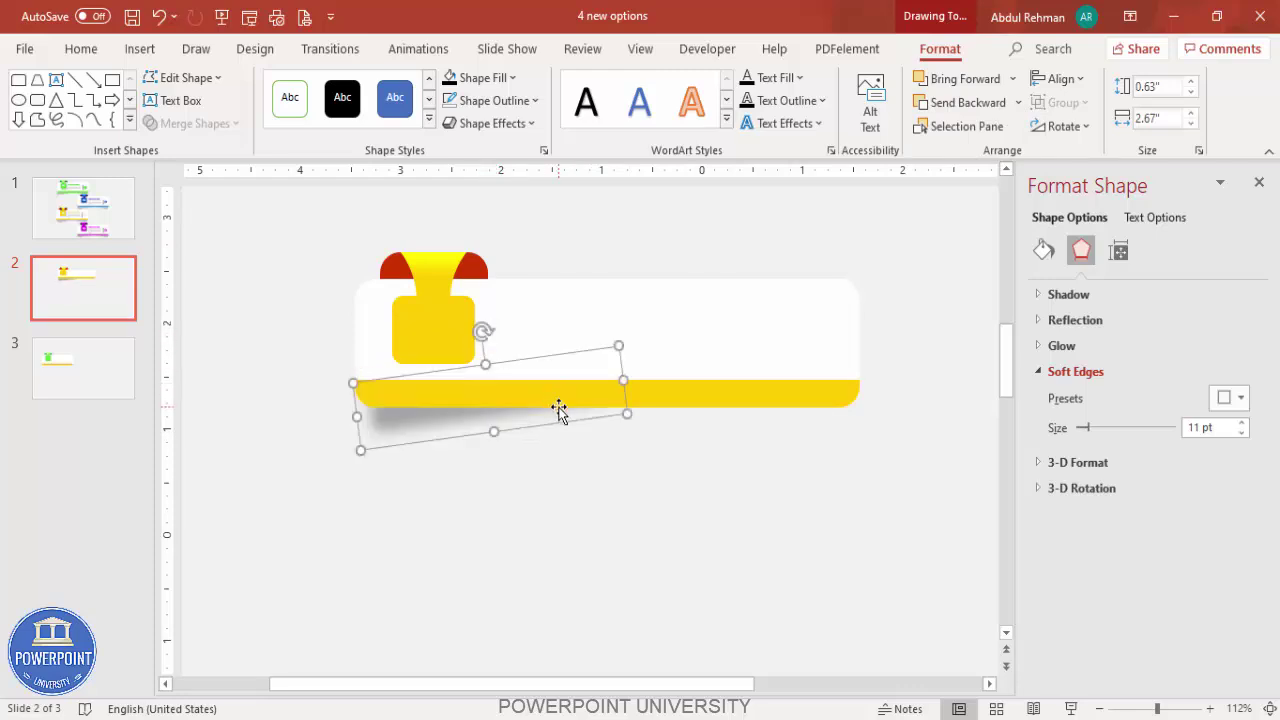
Copy the shadow, tilt it the opposite way, and place it behind the bar's right end
{"action": "left_click_drag", "start_coordinate": [560, 374], "coordinate": [779, 441]}
{"action": "left_click_drag", "start_coordinate": [703, 396], "coordinate": [722, 401]}
{"action": "left_click_drag", "start_coordinate": [780, 451], "coordinate": [798, 390]}
{"action": "left_click", "coordinate": [960, 102]}
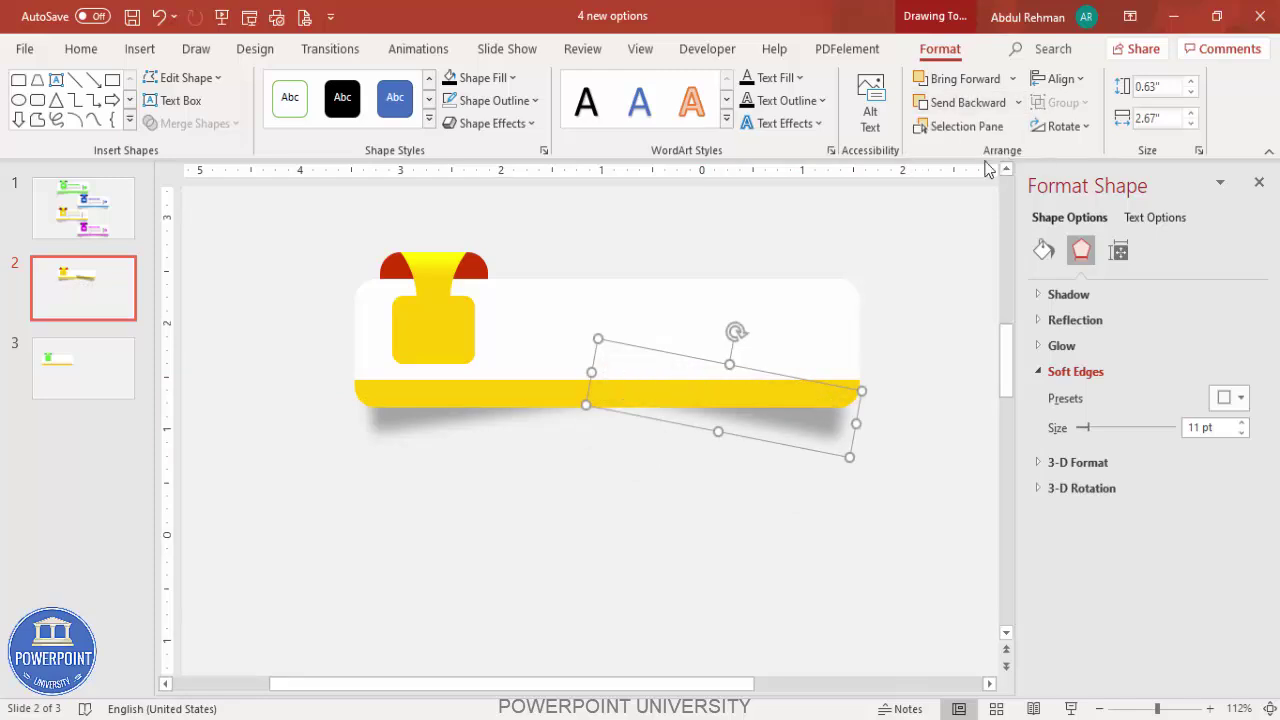
{"action": "left_click_drag", "start_coordinate": [736, 332], "coordinate": [734, 330]}
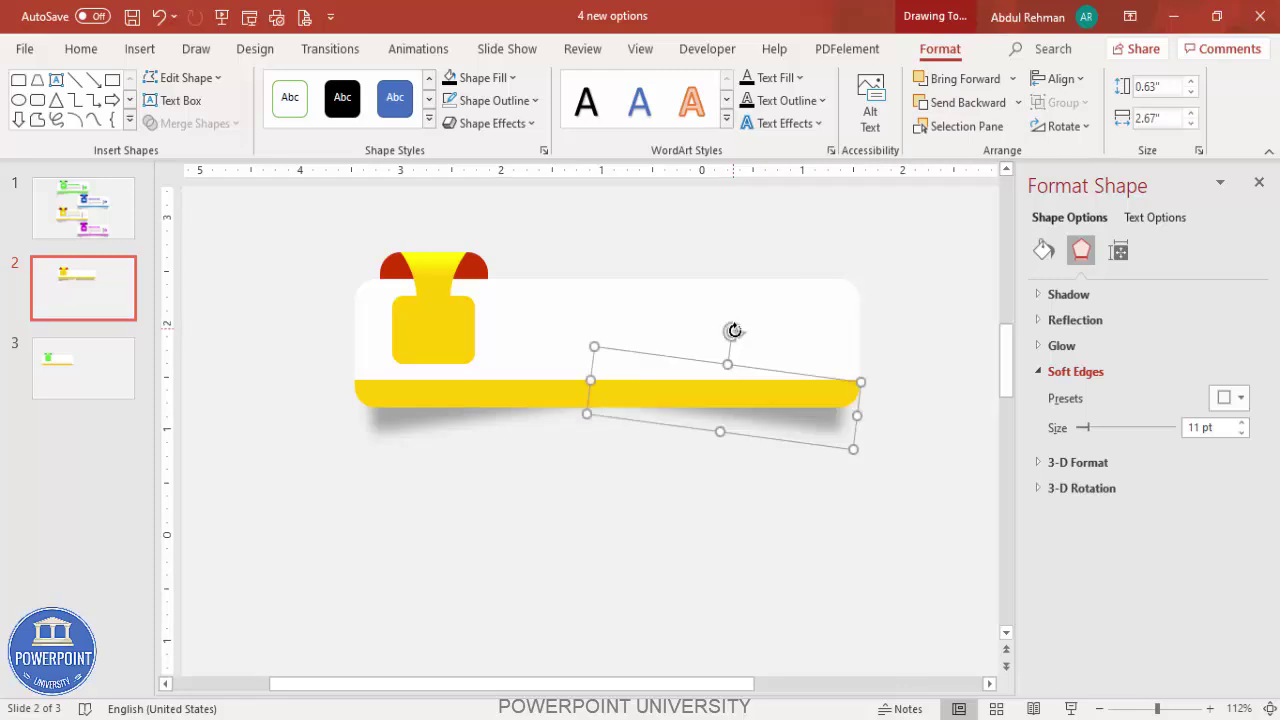
{"action": "left_click", "coordinate": [867, 506]}
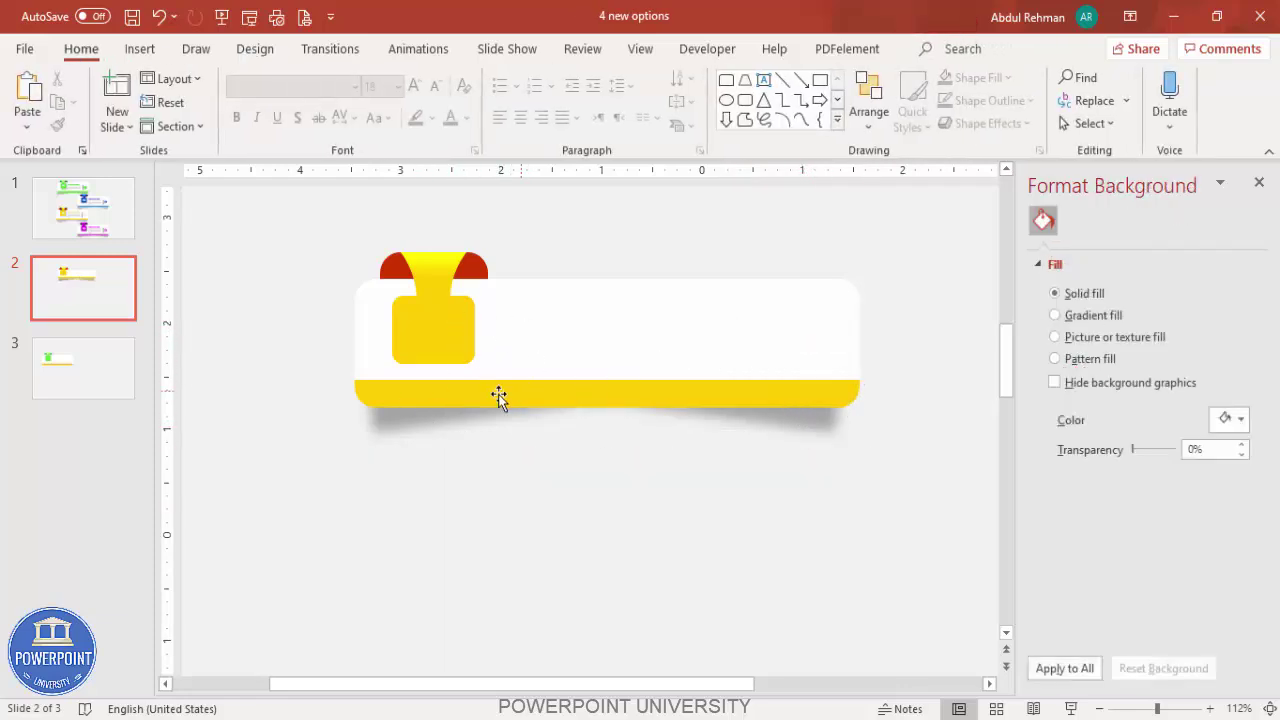
Copy the shadow, turn it upright, shrink it over the yellow number square, and send it backward
{"action": "left_click", "coordinate": [407, 420]}
{"action": "left_click_drag", "start_coordinate": [407, 420], "coordinate": [581, 549]}
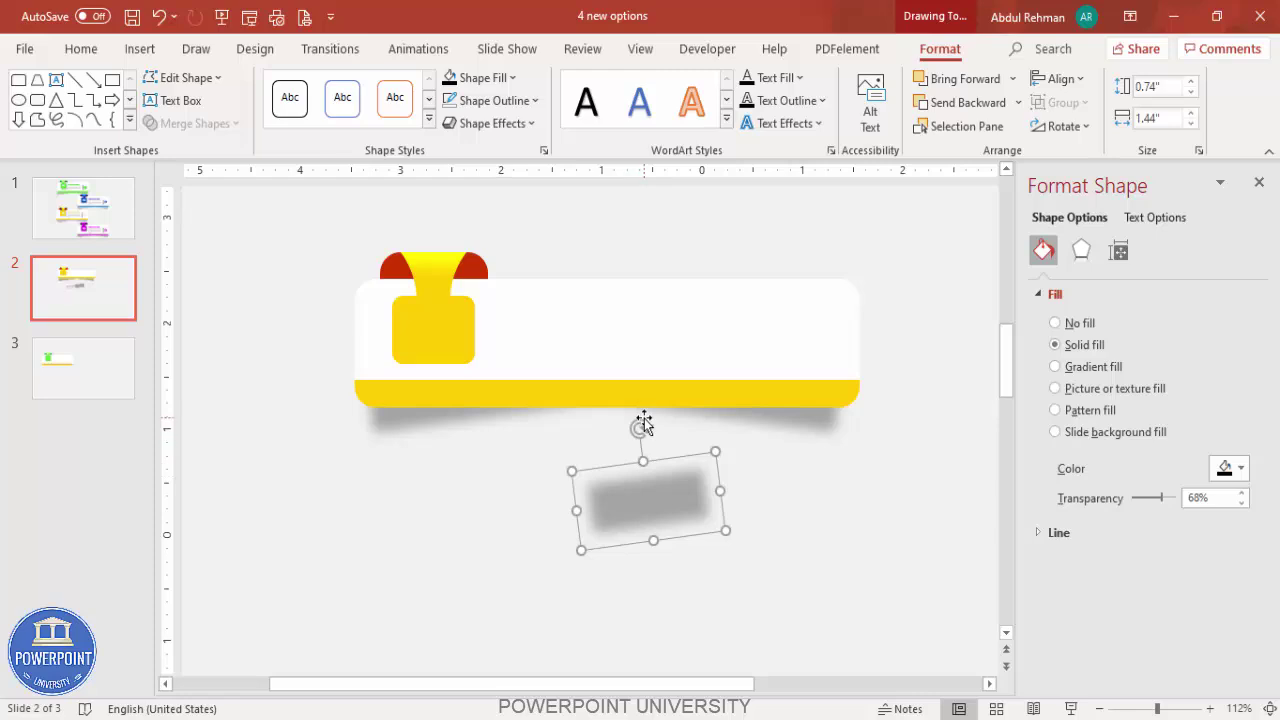
{"action": "left_click_drag", "start_coordinate": [642, 427], "coordinate": [650, 428]}
{"action": "left_click_drag", "start_coordinate": [716, 538], "coordinate": [496, 383]}
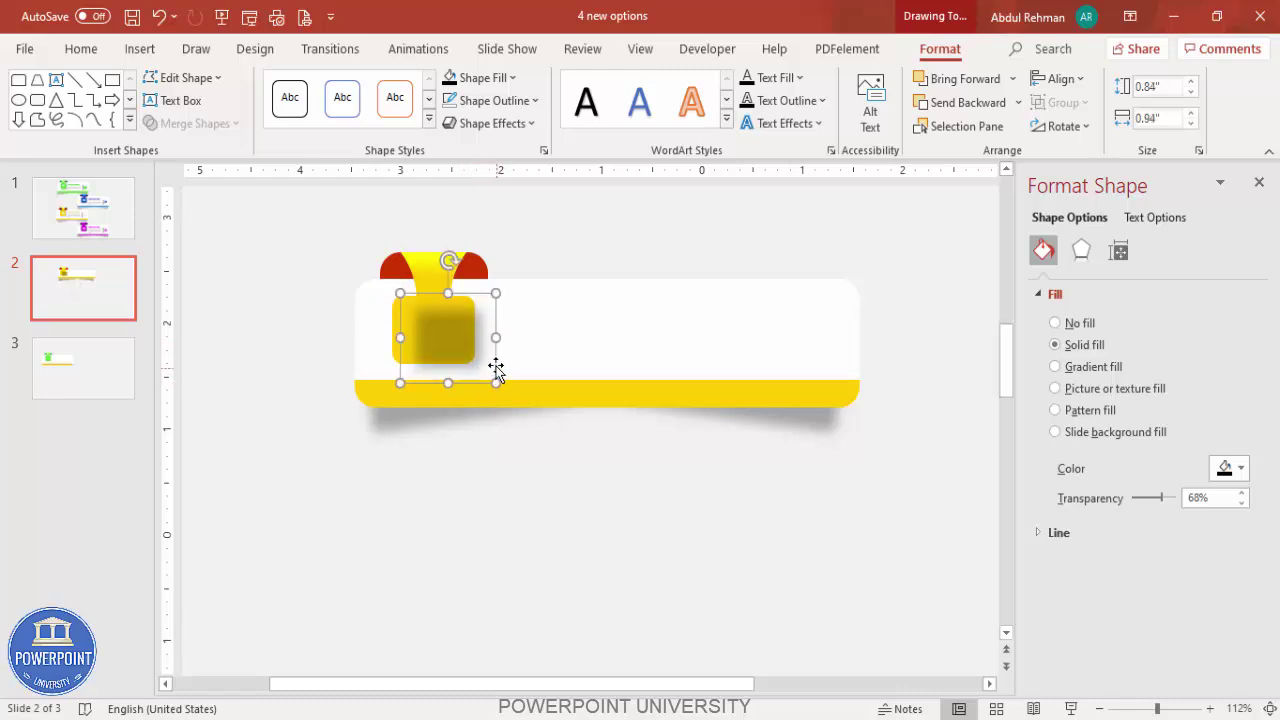
{"action": "left_click", "coordinate": [980, 102]}
{"action": "left_click", "coordinate": [726, 243]}
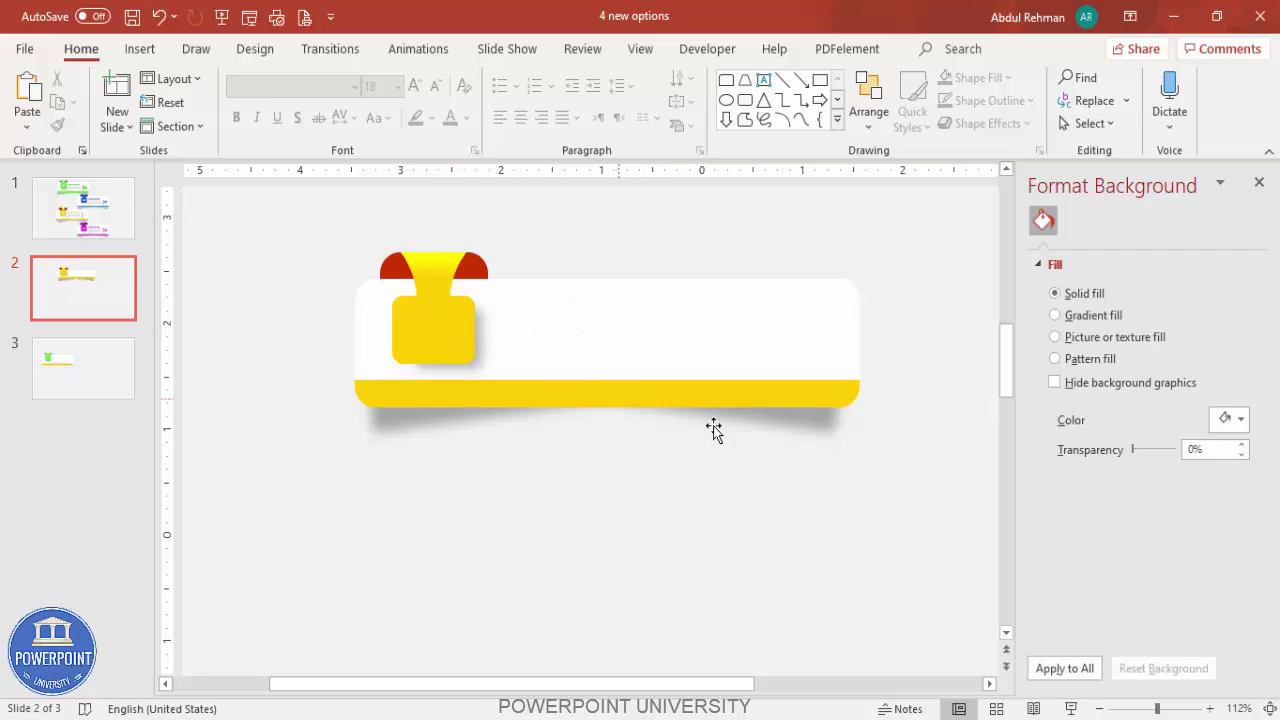
Add a centred, bold, 28 pt white '01' text box over the yellow square
{"action": "left_click", "coordinate": [140, 50]}
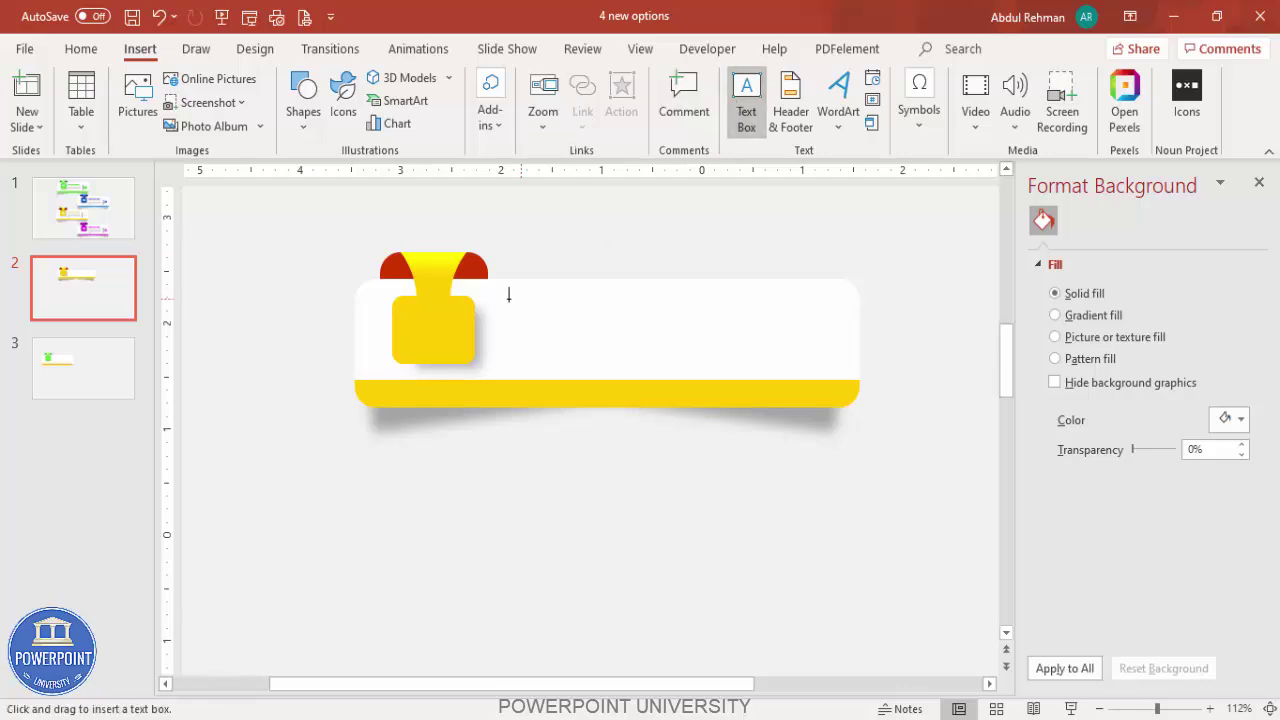
{"action": "left_click_drag", "start_coordinate": [401, 320], "coordinate": [469, 362]}
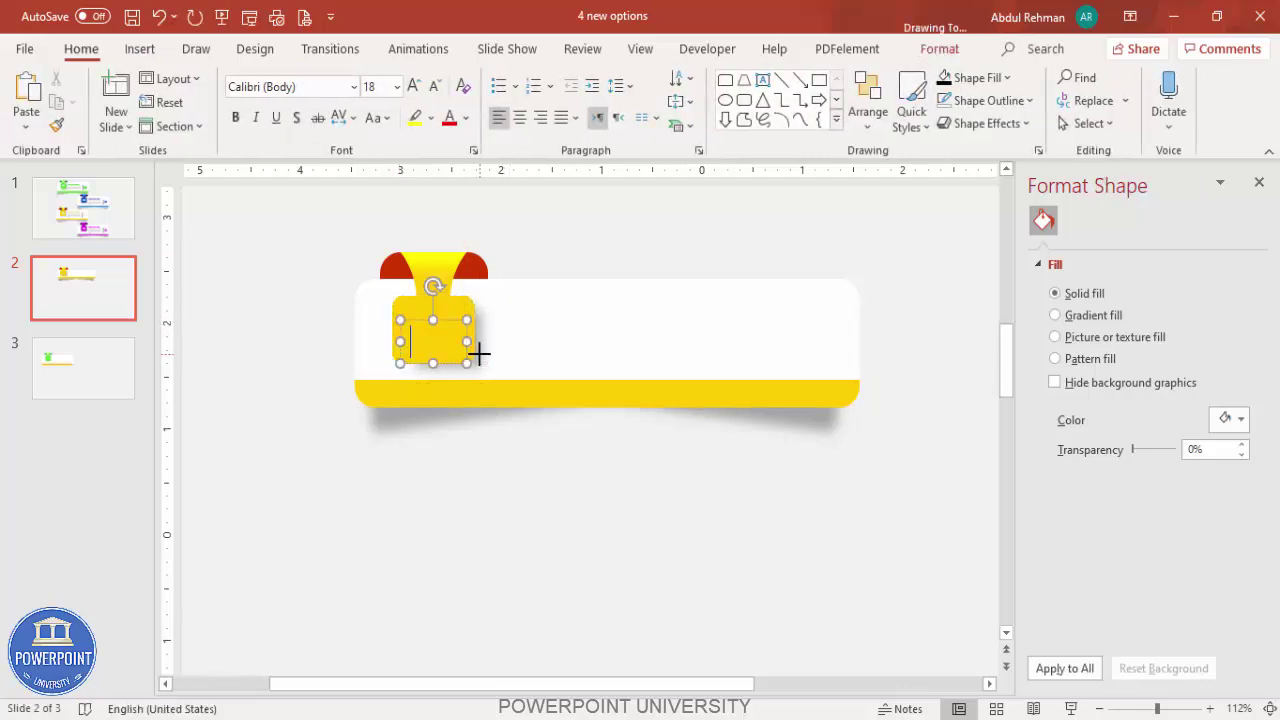
{"action": "type", "text": "01"}
{"action": "left_click", "coordinate": [446, 321]}
{"action": "left_click", "coordinate": [522, 118]}
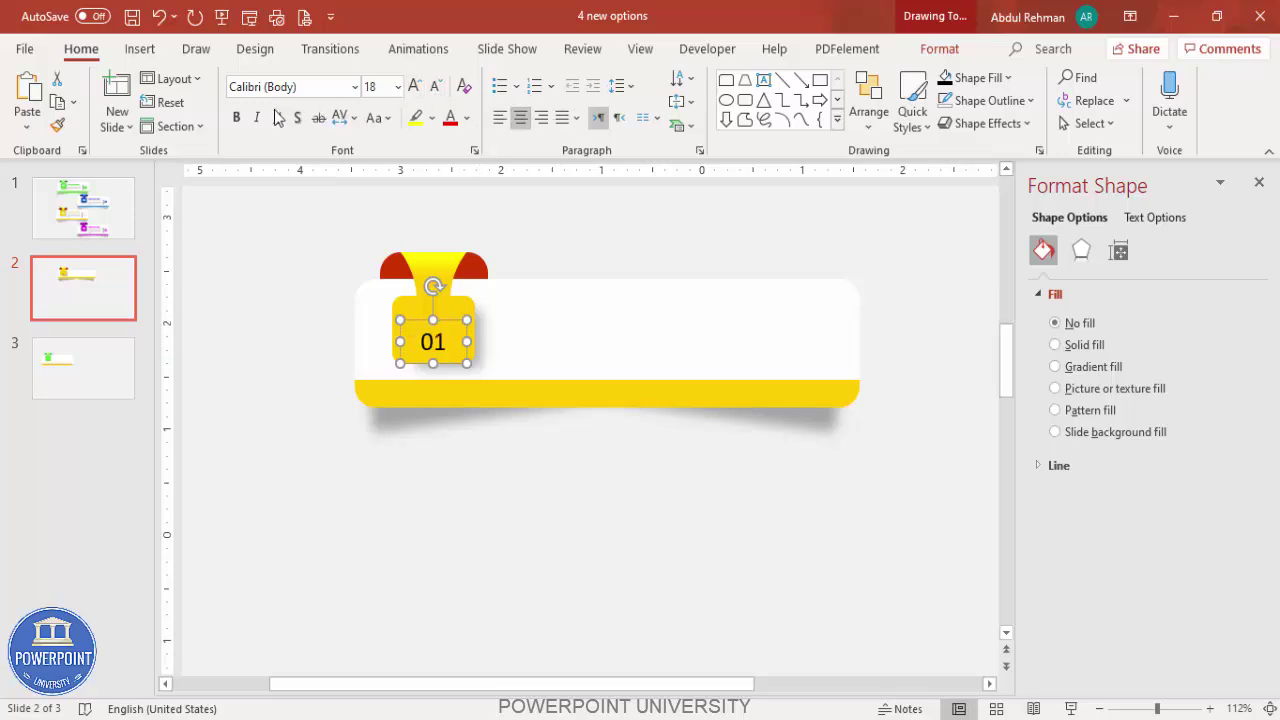
{"action": "left_click", "coordinate": [236, 117]}
{"action": "left_click", "coordinate": [414, 86]}
{"action": "left_click", "coordinate": [414, 86]}
{"action": "left_click", "coordinate": [414, 86]}
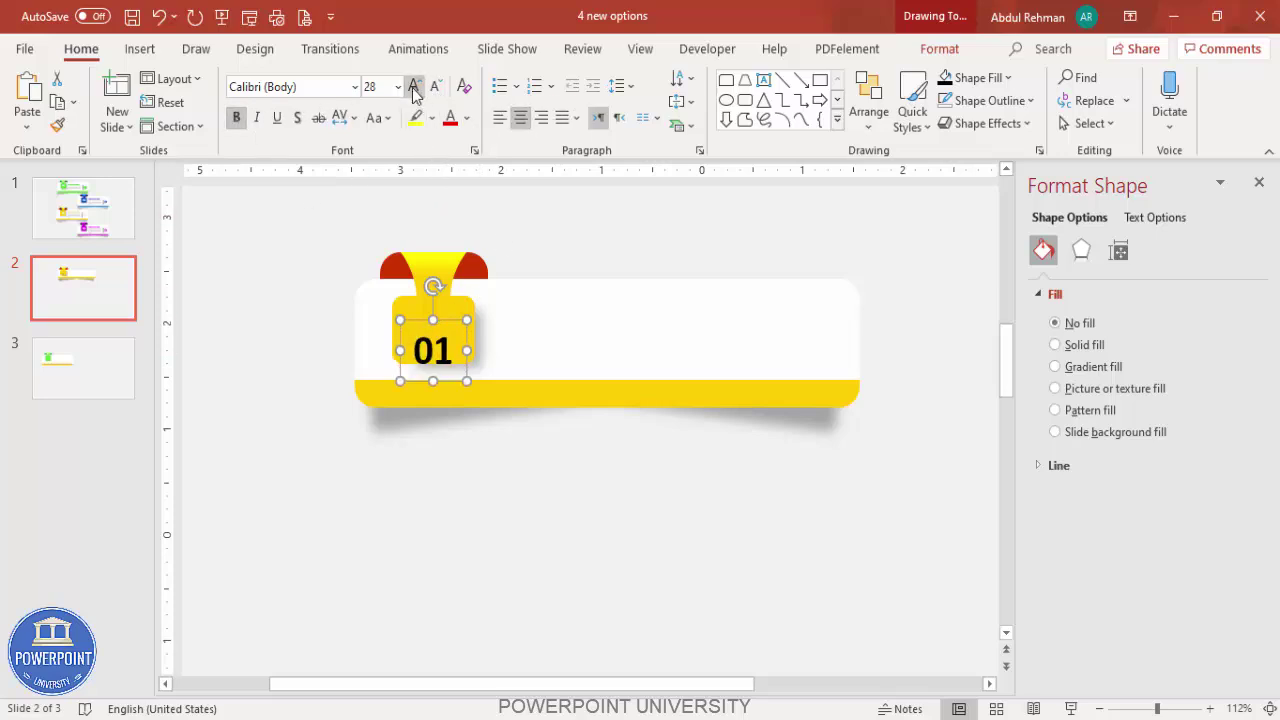
{"action": "left_click", "coordinate": [466, 118]}
{"action": "left_click", "coordinate": [455, 168]}
Nudge the 01 badge slightly upward
{"action": "left_click", "coordinate": [447, 322]}
{"action": "left_click_drag", "start_coordinate": [451, 306], "coordinate": [451, 303]}
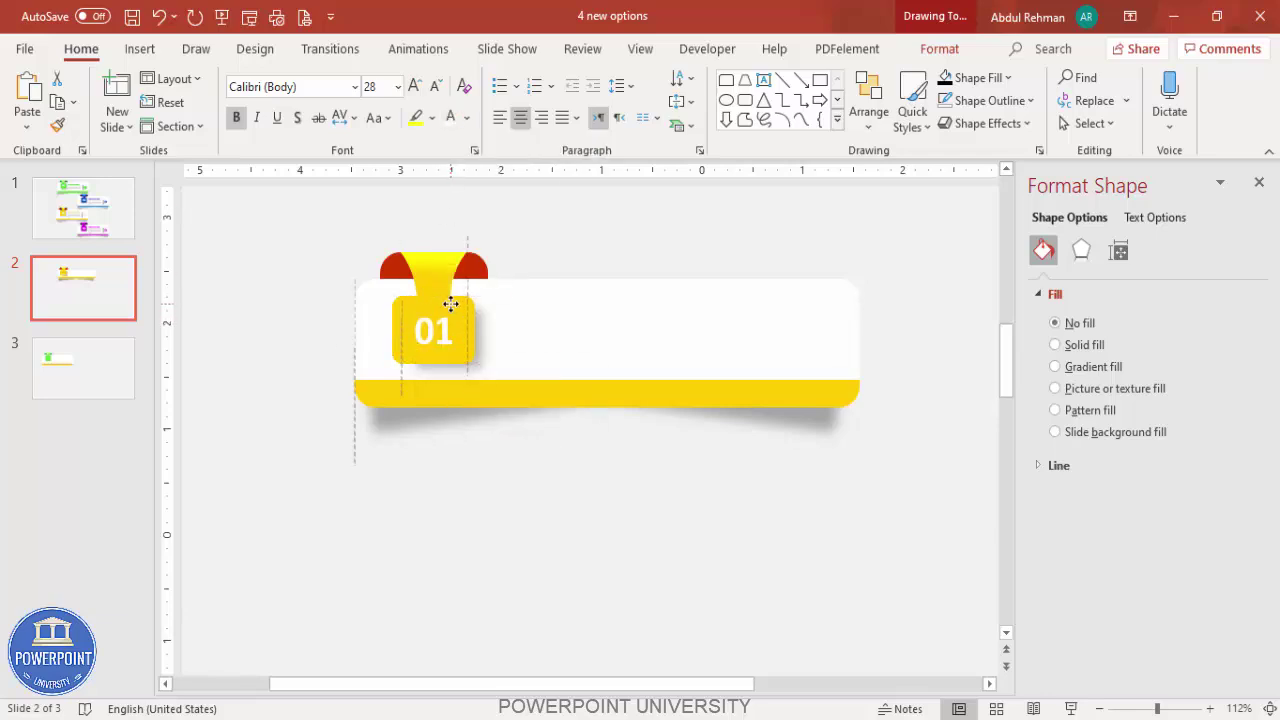
{"action": "left_click", "coordinate": [557, 251]}
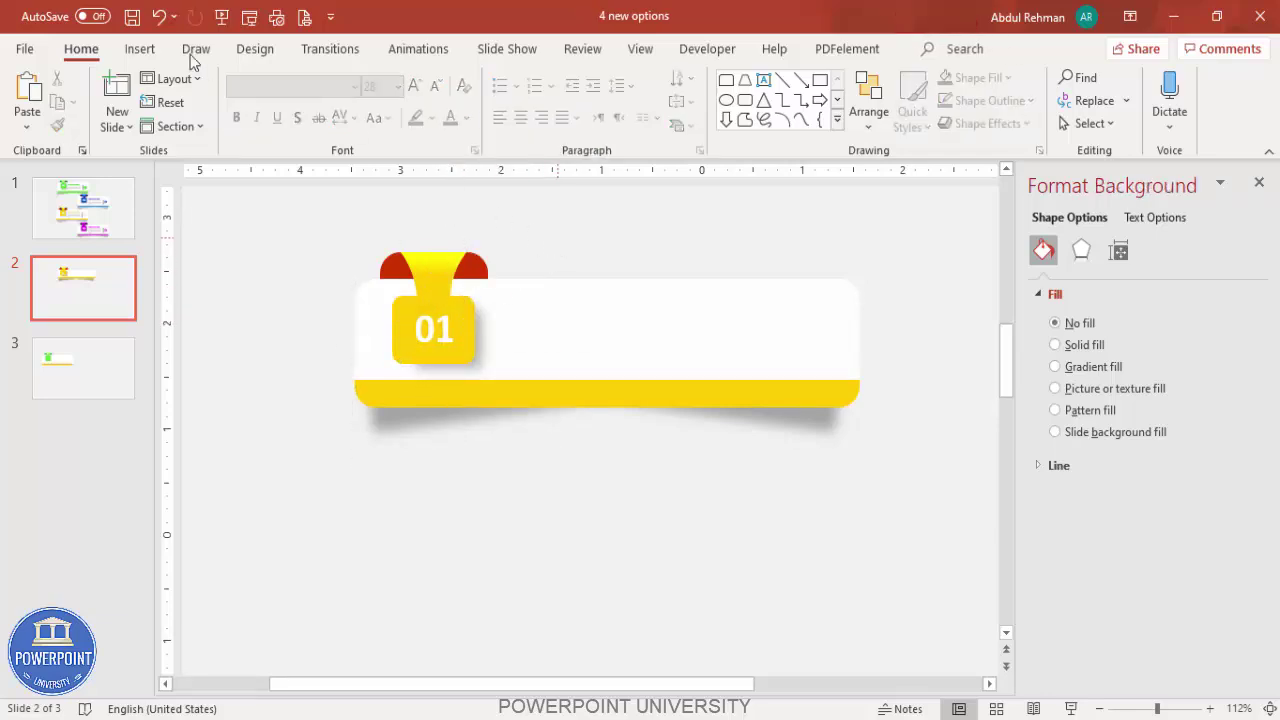
Add an orange 'YOUR TITLE' text box just right of the 01 badge
{"action": "left_click", "coordinate": [140, 48]}
{"action": "left_click", "coordinate": [746, 100]}
{"action": "left_click_drag", "start_coordinate": [502, 296], "coordinate": [736, 318]}
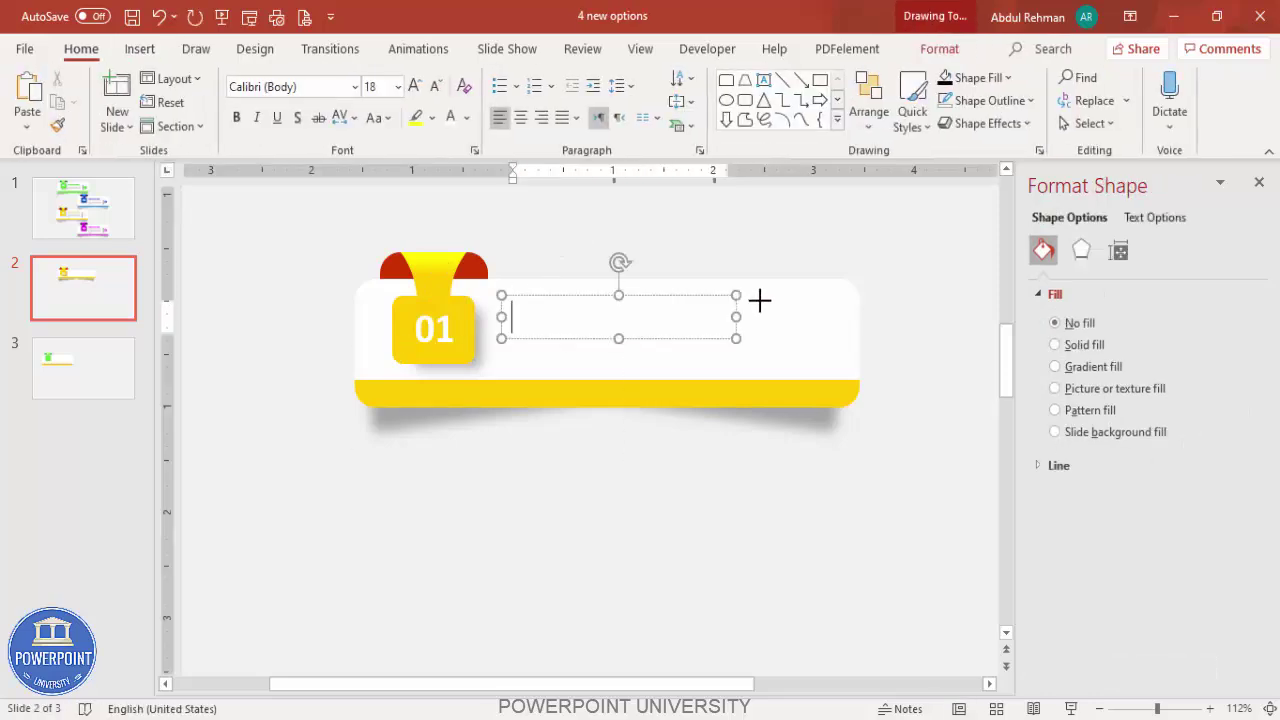
{"action": "type", "text": "YOUR TITLE"}
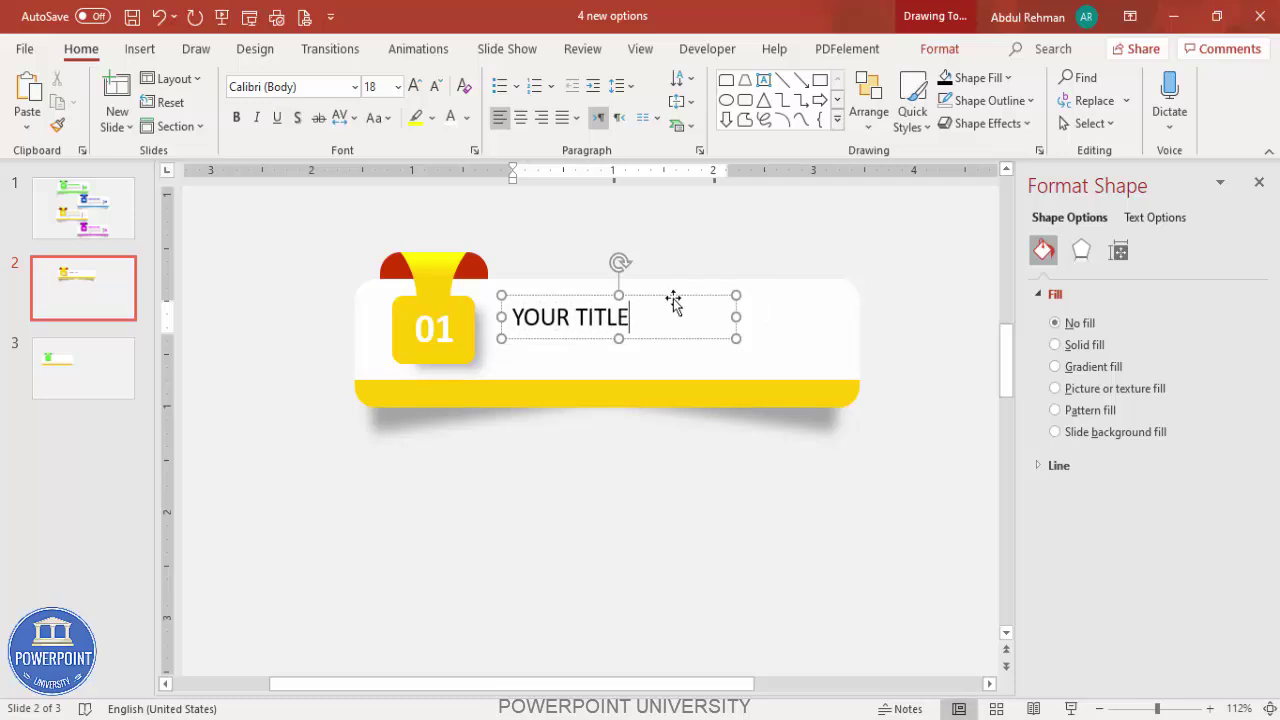
{"action": "left_click_drag", "start_coordinate": [673, 303], "coordinate": [658, 287]}
{"action": "left_click", "coordinate": [467, 118]}
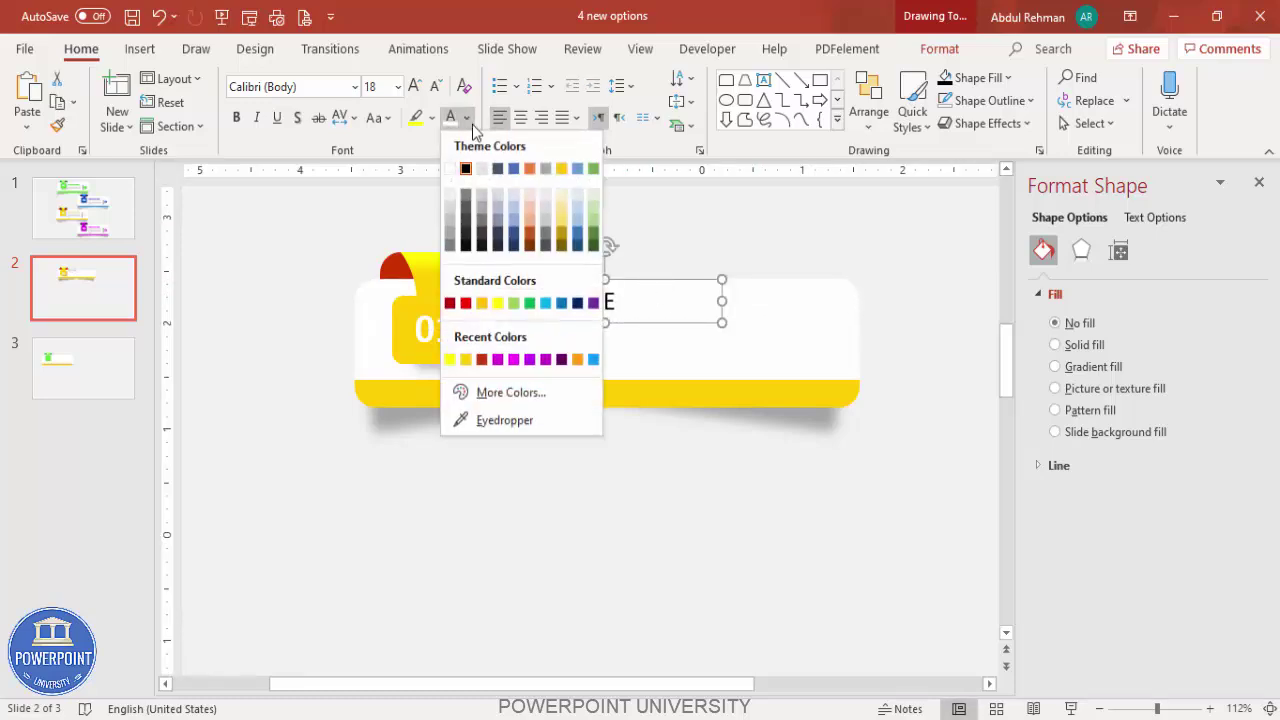
{"action": "left_click", "coordinate": [481, 304]}
{"action": "left_click", "coordinate": [571, 211]}
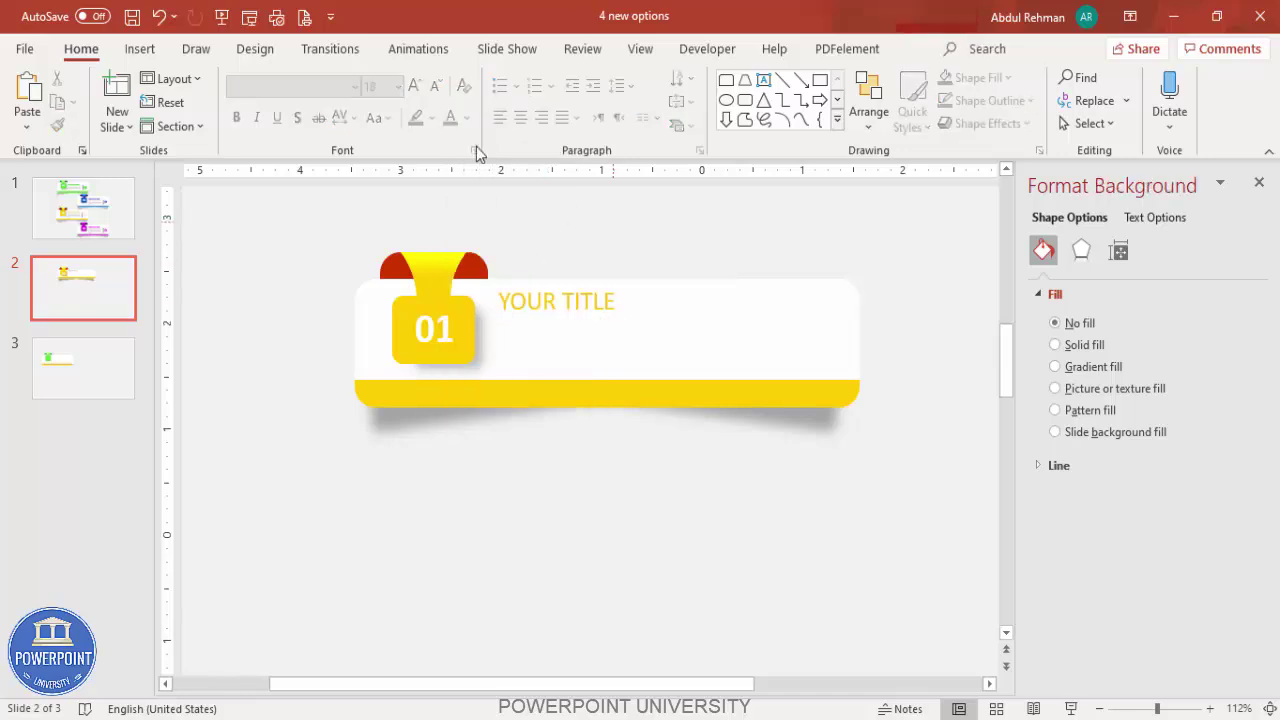
{"action": "left_click", "coordinate": [140, 49]}
{"action": "left_click", "coordinate": [746, 105]}
Fill a text box under the title with =lorem(1) and trim it to one sentence
{"action": "left_click_drag", "start_coordinate": [503, 330], "coordinate": [773, 381]}
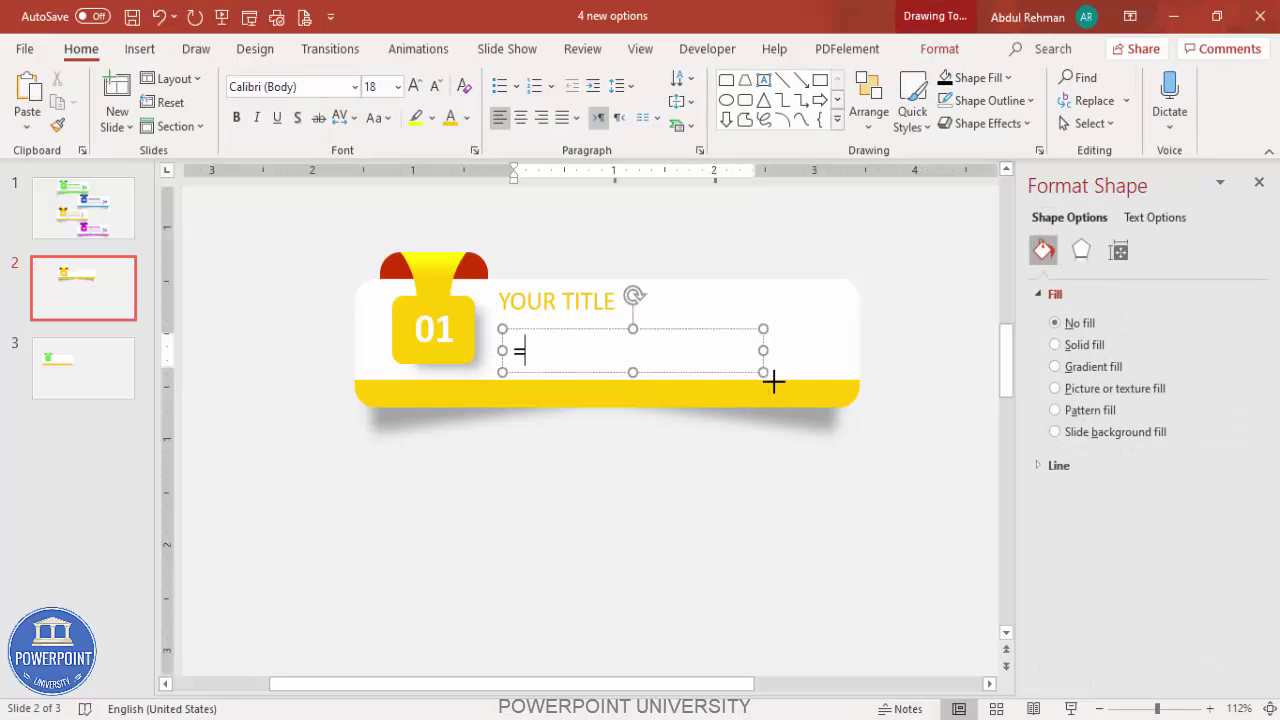
{"action": "type", "text": "=lorem(1)"}
{"action": "key", "text": "Return"}
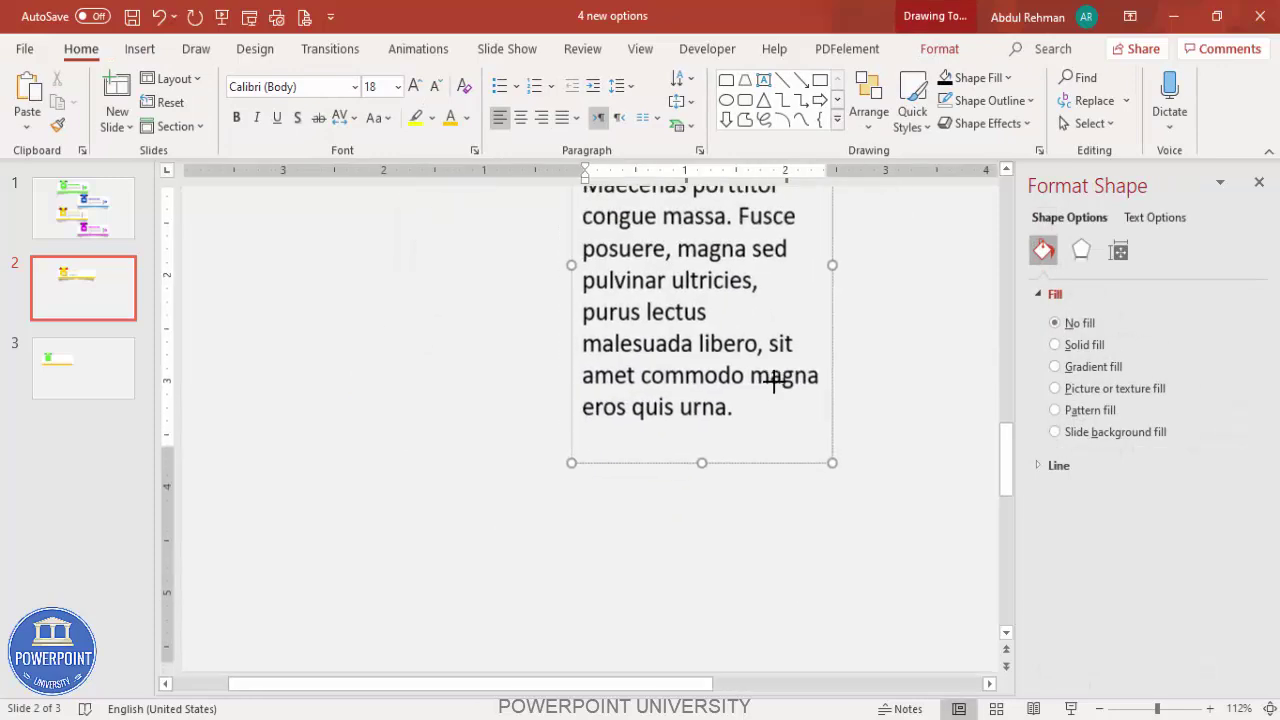
{"action": "scroll", "coordinate": [834, 428], "scroll_direction": "up", "scroll_amount": 1}
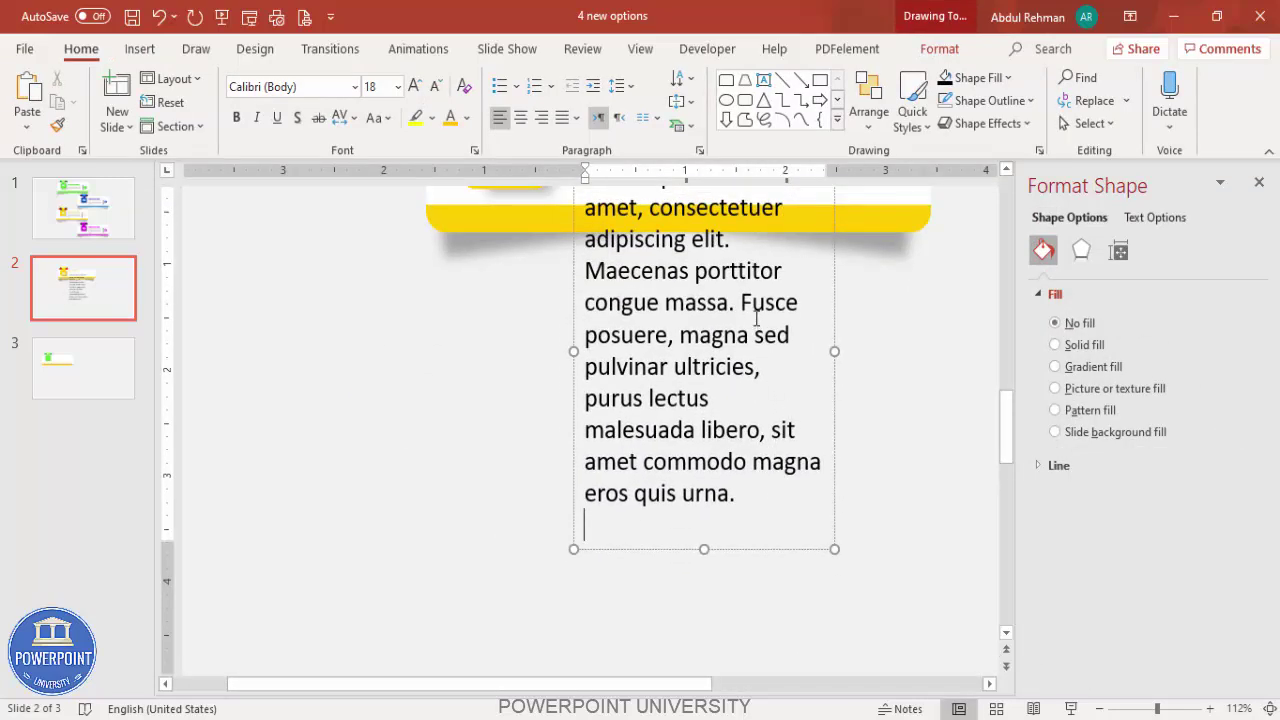
{"action": "left_click_drag", "start_coordinate": [741, 301], "coordinate": [934, 497]}
{"action": "key", "text": "BackSpace"}
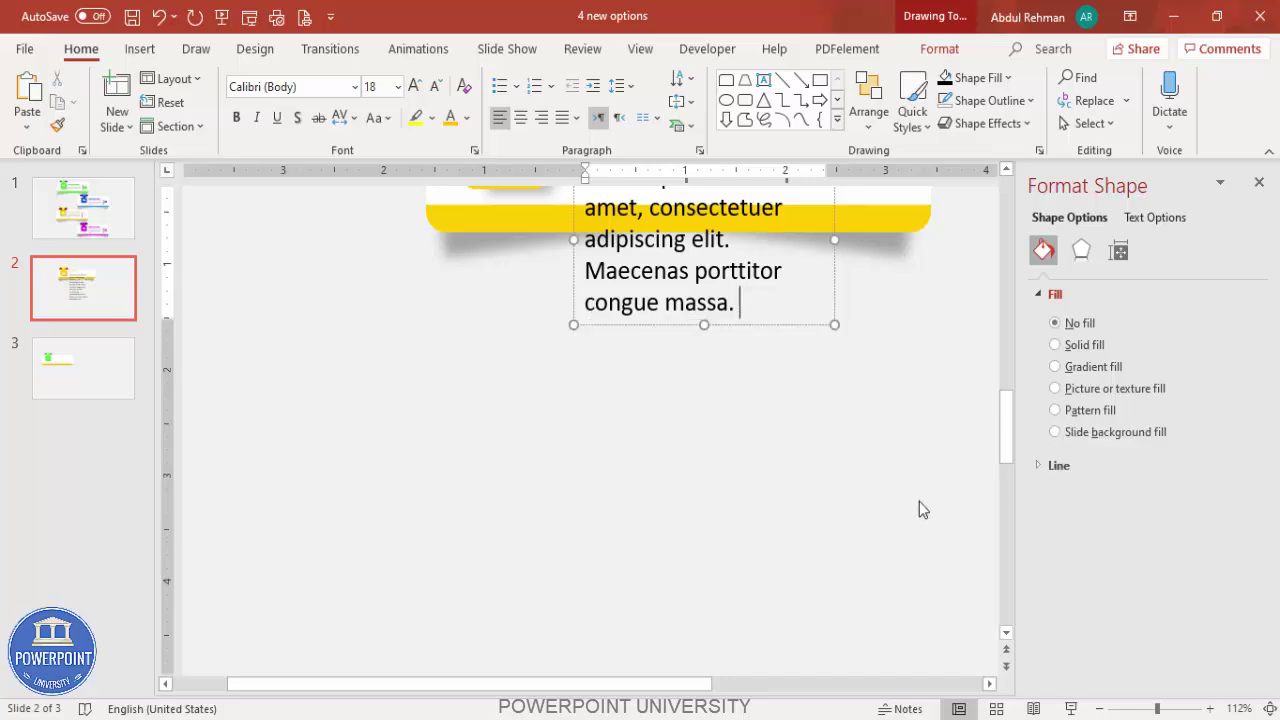
Make the paragraph 9 pt light grey and tuck it under YOUR TITLE
{"action": "left_click", "coordinate": [789, 250]}
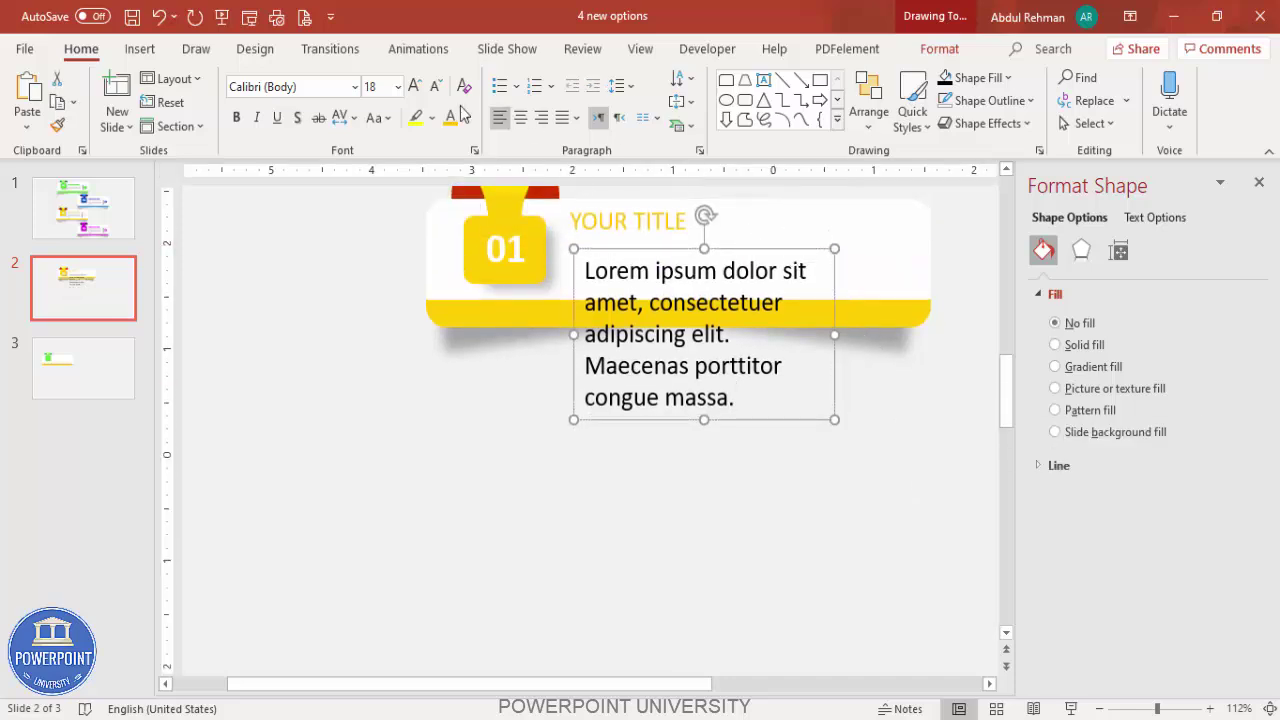
{"action": "left_click", "coordinate": [466, 118]}
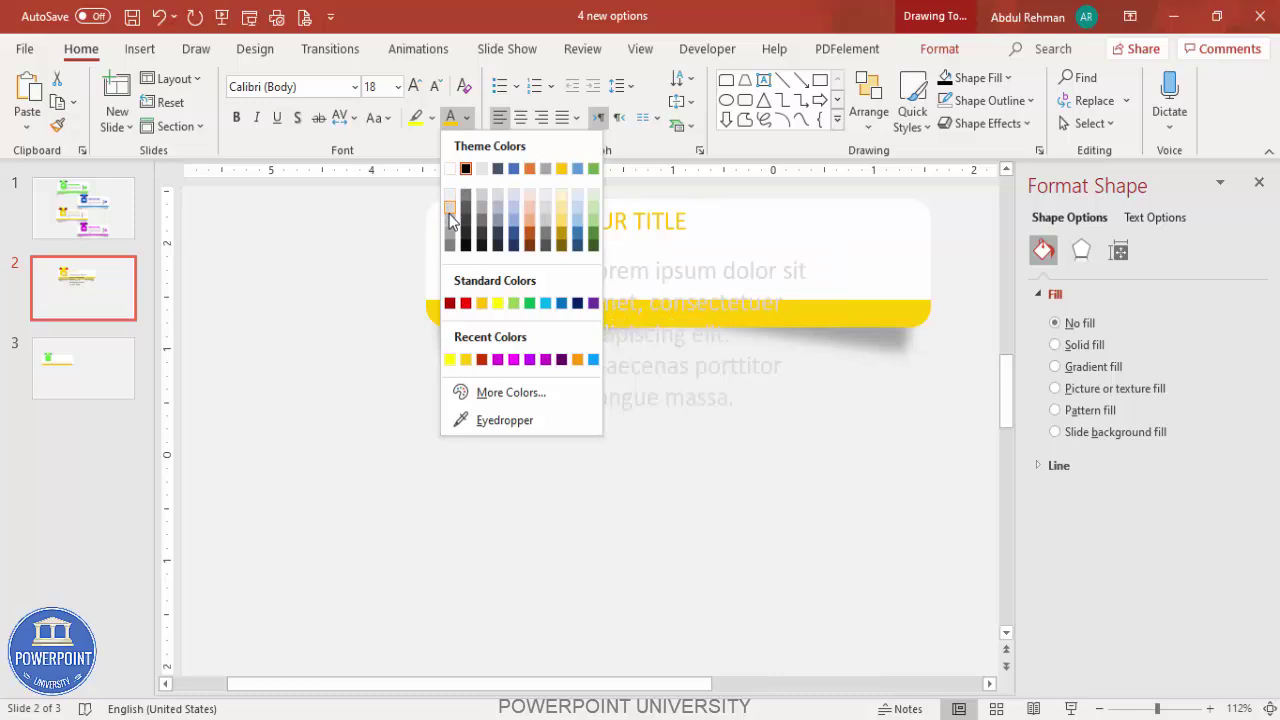
{"action": "left_click", "coordinate": [450, 217]}
{"action": "left_click", "coordinate": [435, 87]}
{"action": "left_click", "coordinate": [435, 87]}
{"action": "left_click", "coordinate": [435, 87]}
{"action": "left_click", "coordinate": [435, 87]}
{"action": "left_click", "coordinate": [435, 87]}
{"action": "left_click", "coordinate": [435, 87]}
{"action": "left_click", "coordinate": [435, 87]}
{"action": "left_click", "coordinate": [466, 118]}
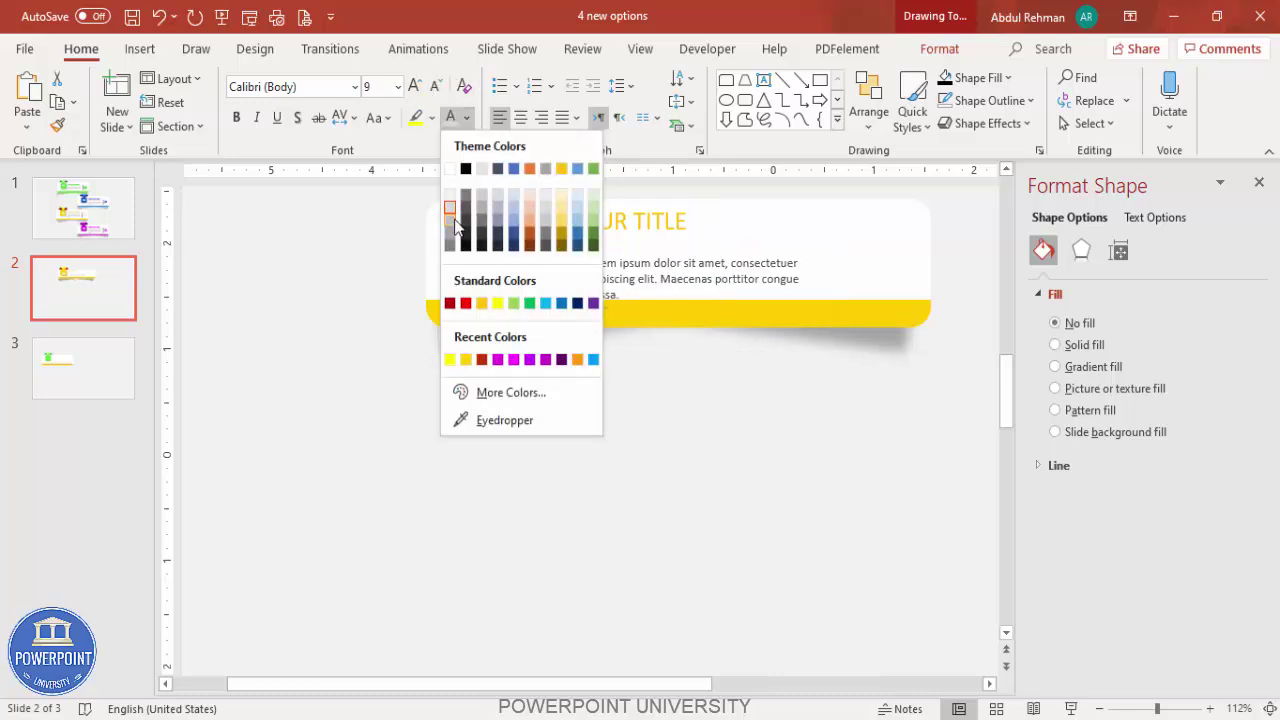
{"action": "left_click", "coordinate": [452, 210]}
{"action": "left_click_drag", "start_coordinate": [666, 309], "coordinate": [653, 292]}
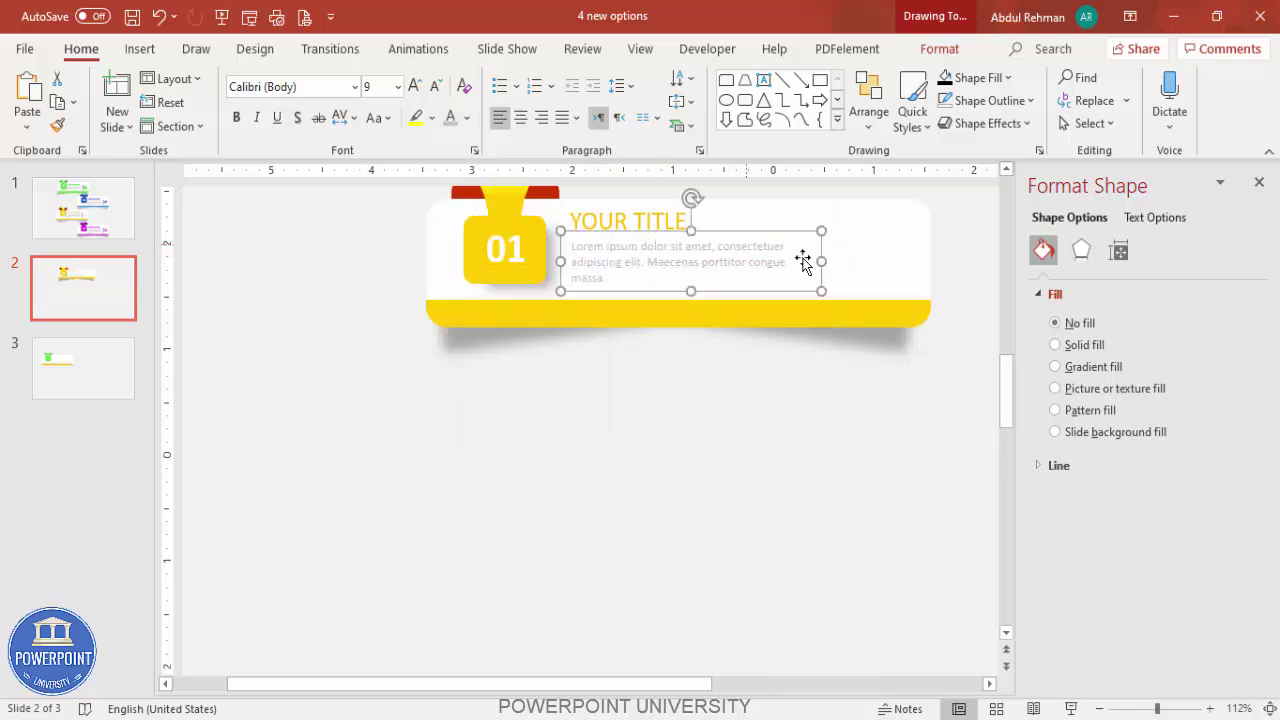
{"action": "left_click", "coordinate": [727, 398]}
{"action": "left_click", "coordinate": [145, 50]}
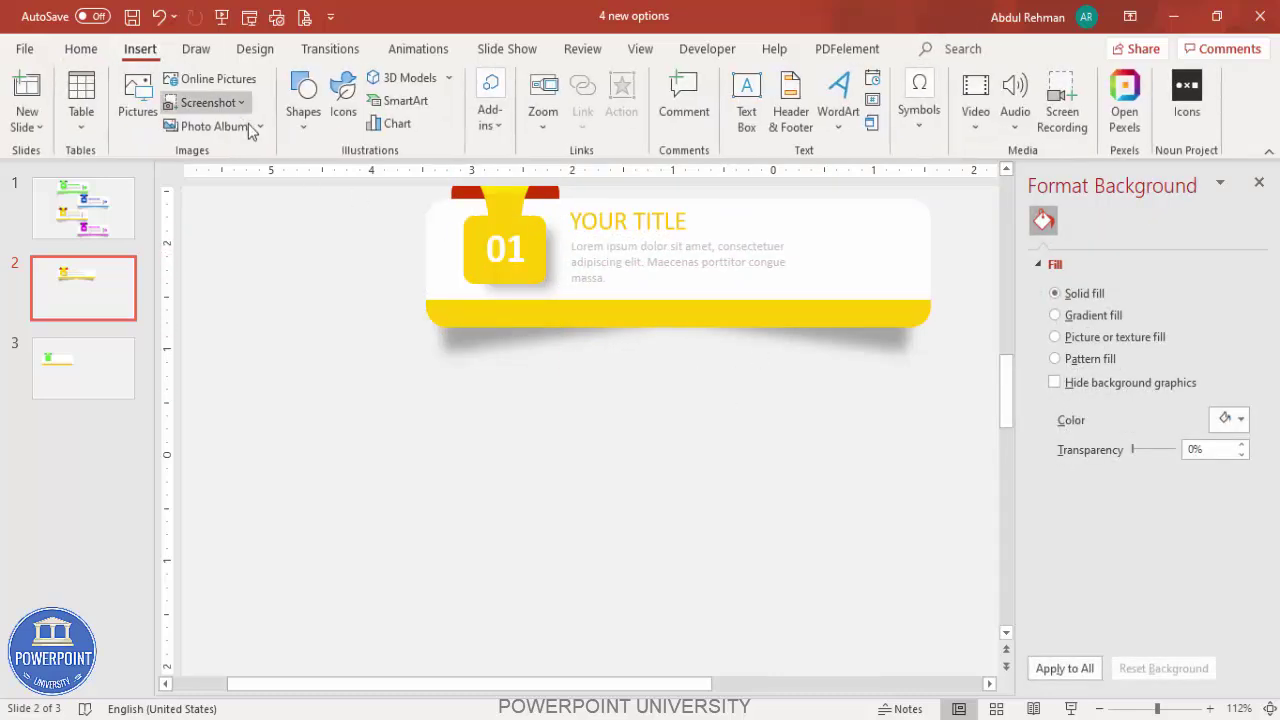
Draw a light-grey vertical line near the card's right end as a divider
{"action": "left_click", "coordinate": [306, 133]}
{"action": "left_click", "coordinate": [296, 262]}
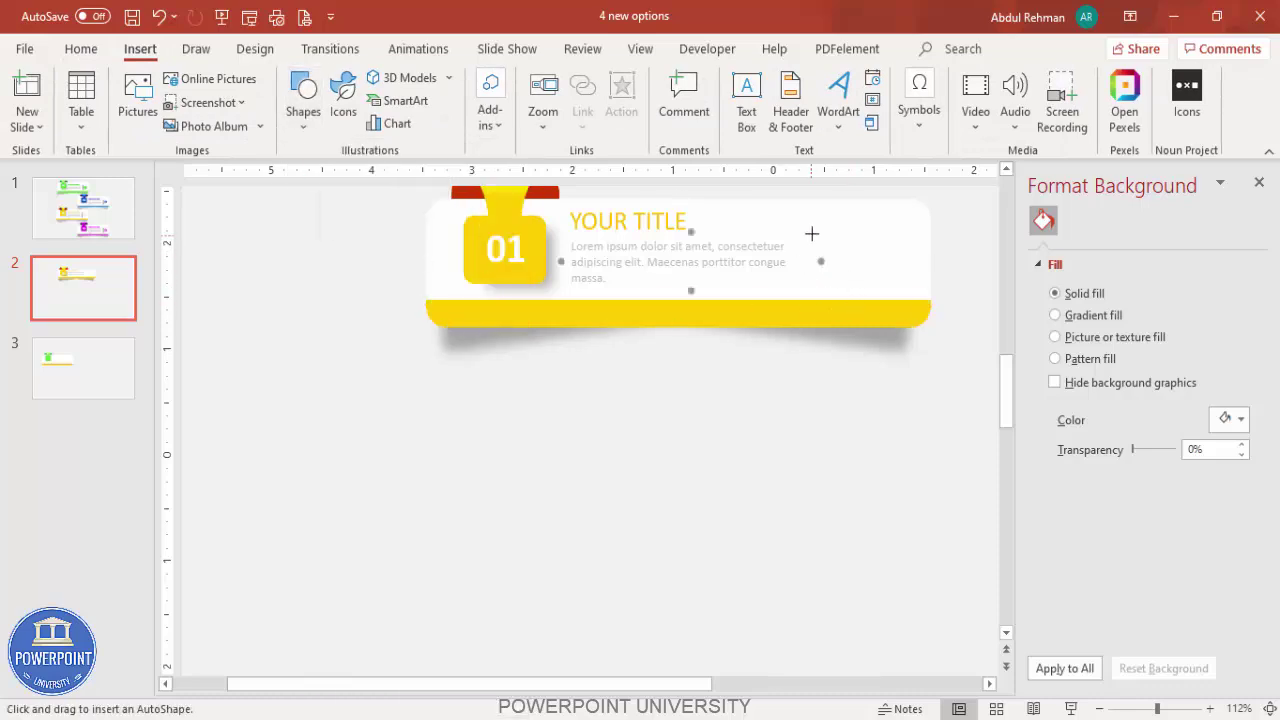
{"action": "left_click_drag", "start_coordinate": [806, 216], "coordinate": [806, 286]}
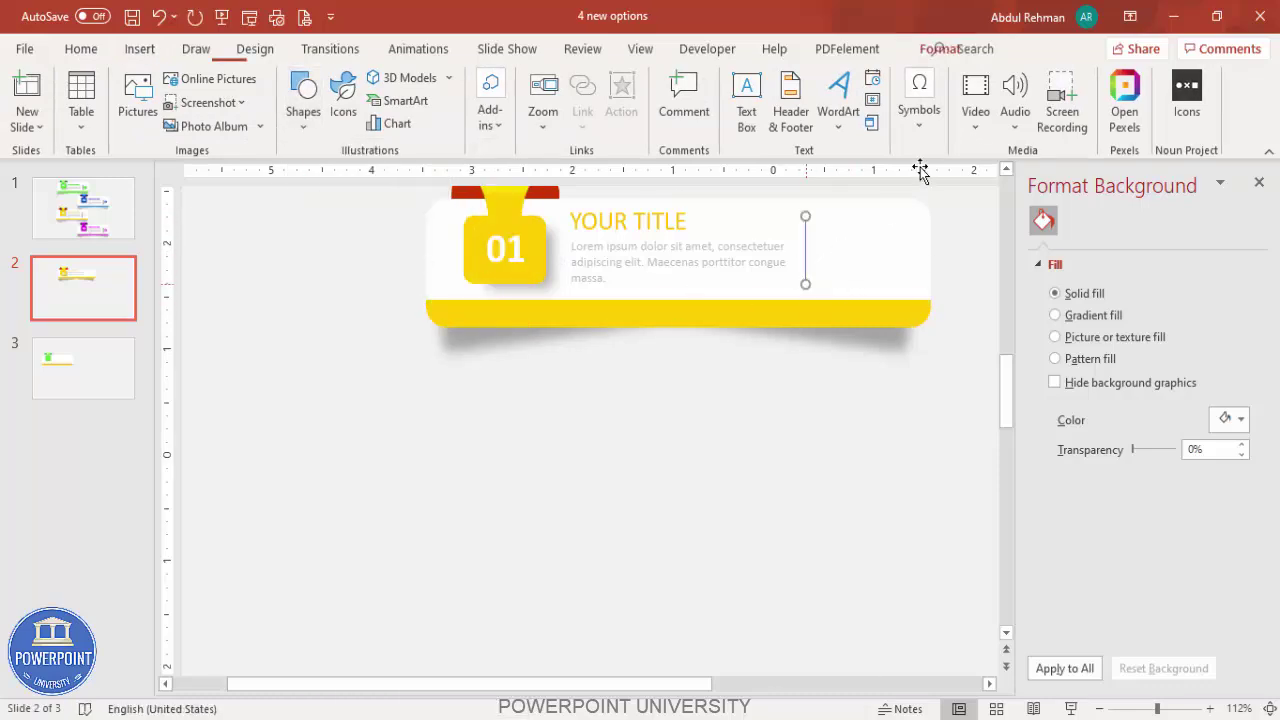
{"action": "left_click", "coordinate": [490, 100]}
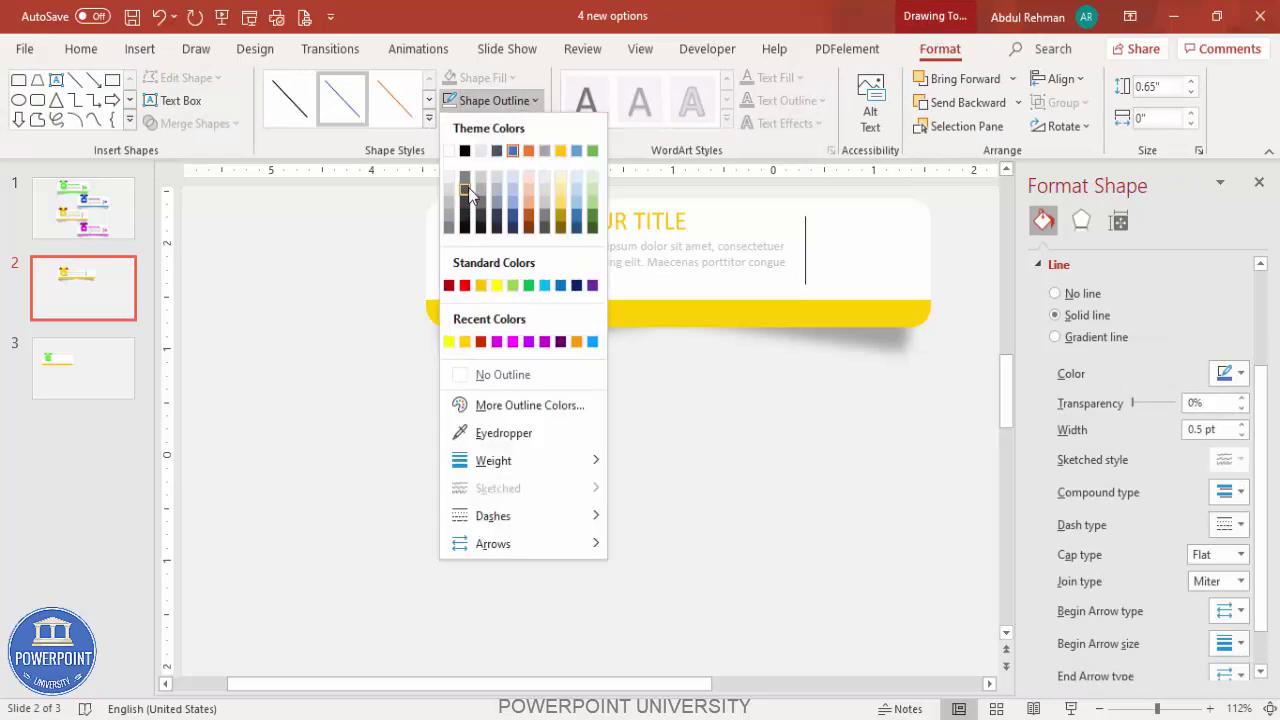
{"action": "left_click", "coordinate": [466, 178]}
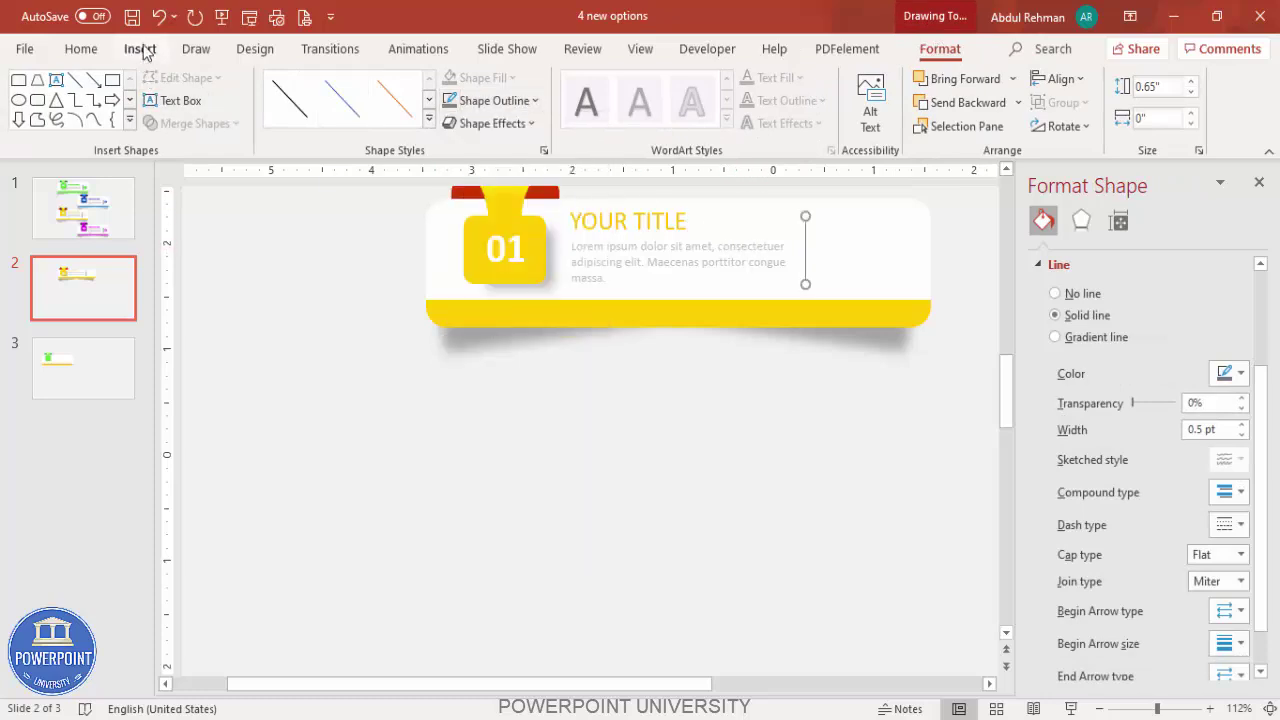
{"action": "left_click", "coordinate": [140, 50]}
{"action": "left_click", "coordinate": [335, 108]}
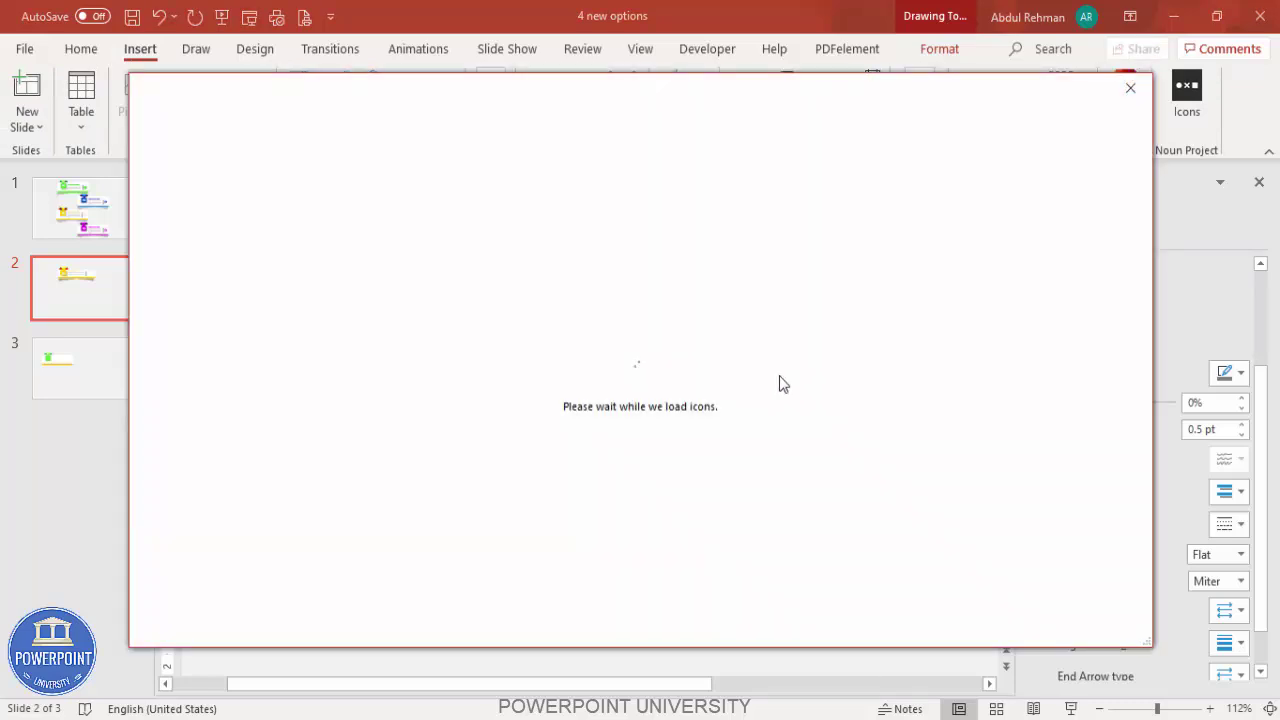
Insert a pie-chart icon, size it to 0.5 inch, colour it yellow, and place it right of the divider
{"action": "left_click", "coordinate": [877, 525]}
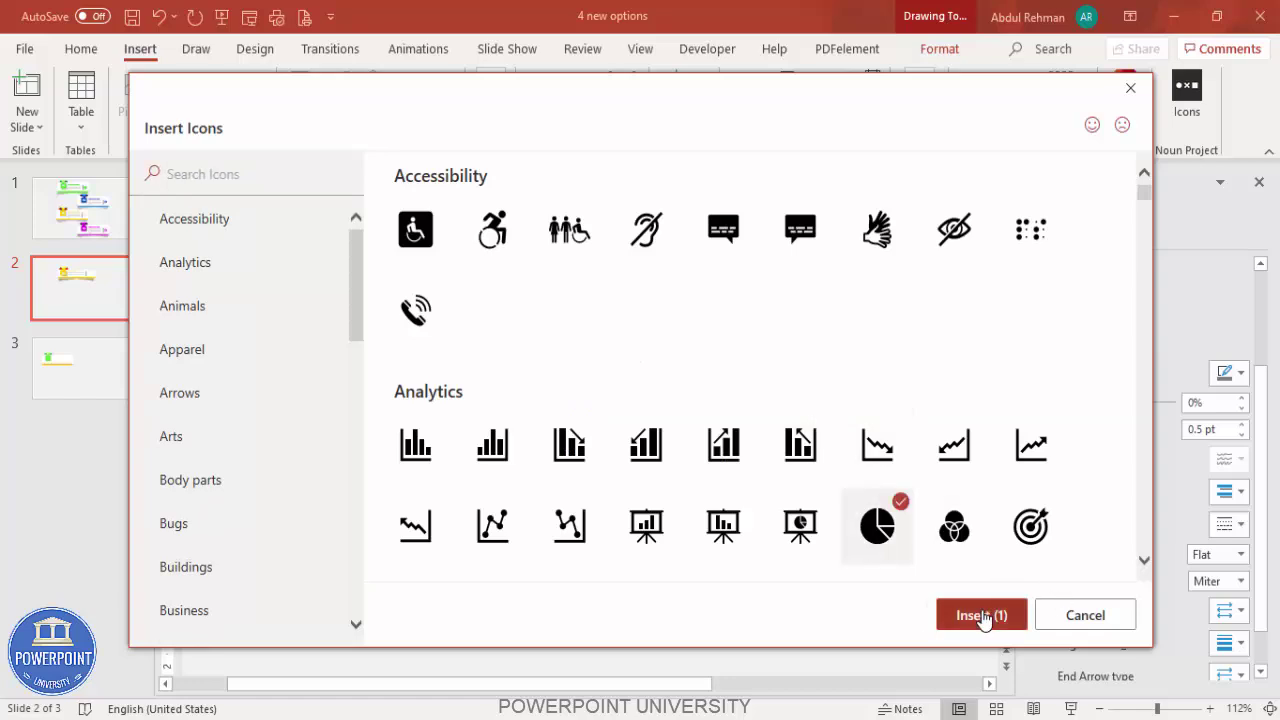
{"action": "left_click", "coordinate": [982, 616]}
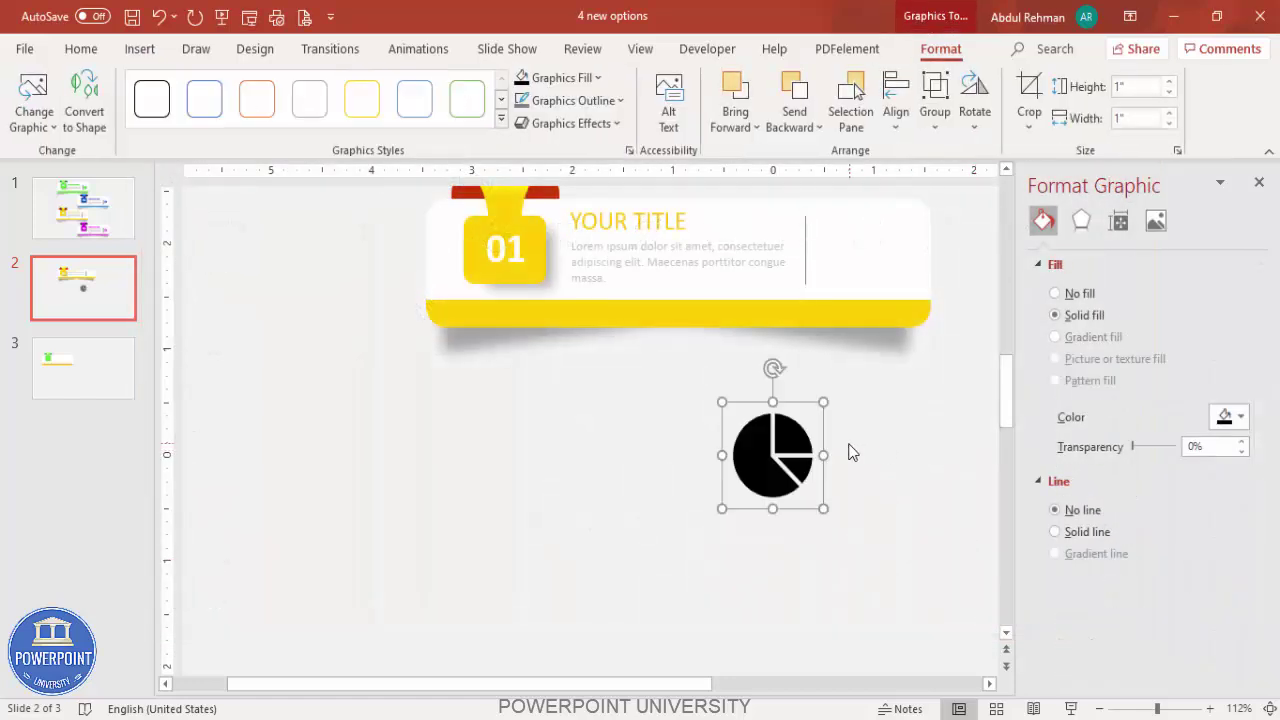
{"action": "left_click_drag", "start_coordinate": [791, 457], "coordinate": [885, 264]}
{"action": "left_click", "coordinate": [1133, 88]}
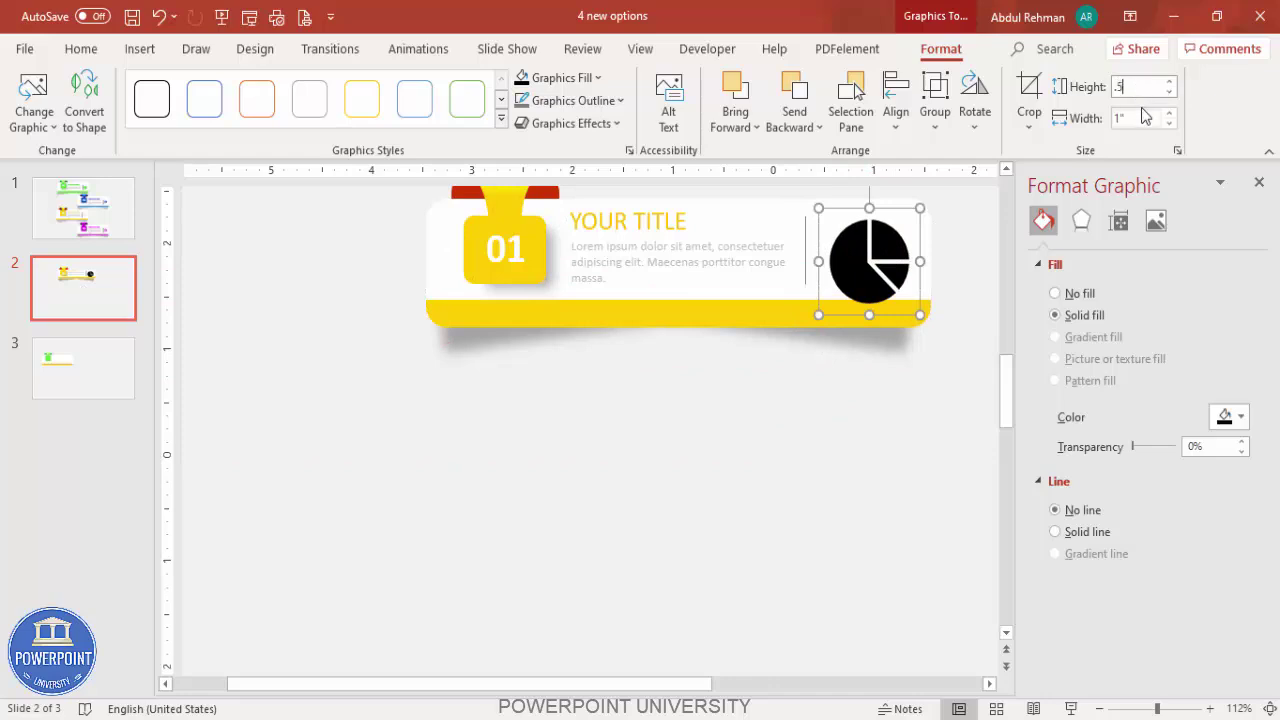
{"action": "key", "text": "Return"}
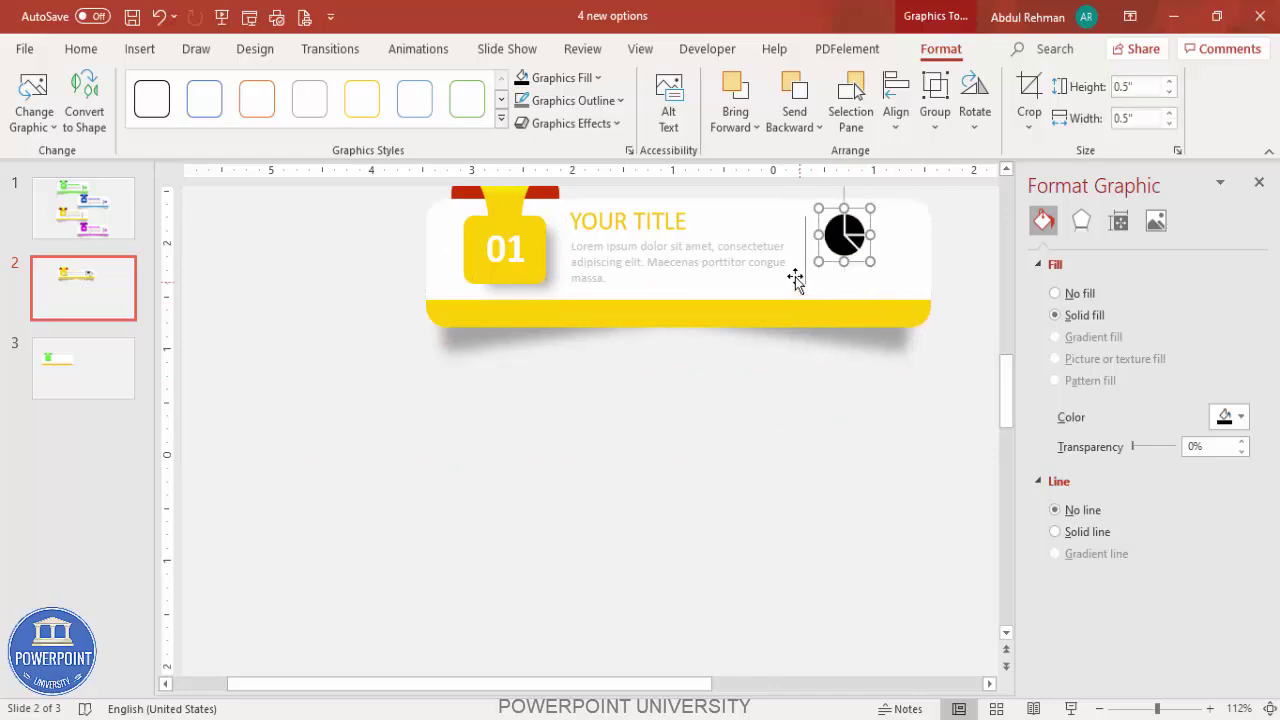
{"action": "left_click", "coordinate": [565, 78]}
{"action": "left_click", "coordinate": [537, 318]}
{"action": "left_click_drag", "start_coordinate": [846, 249], "coordinate": [868, 252]}
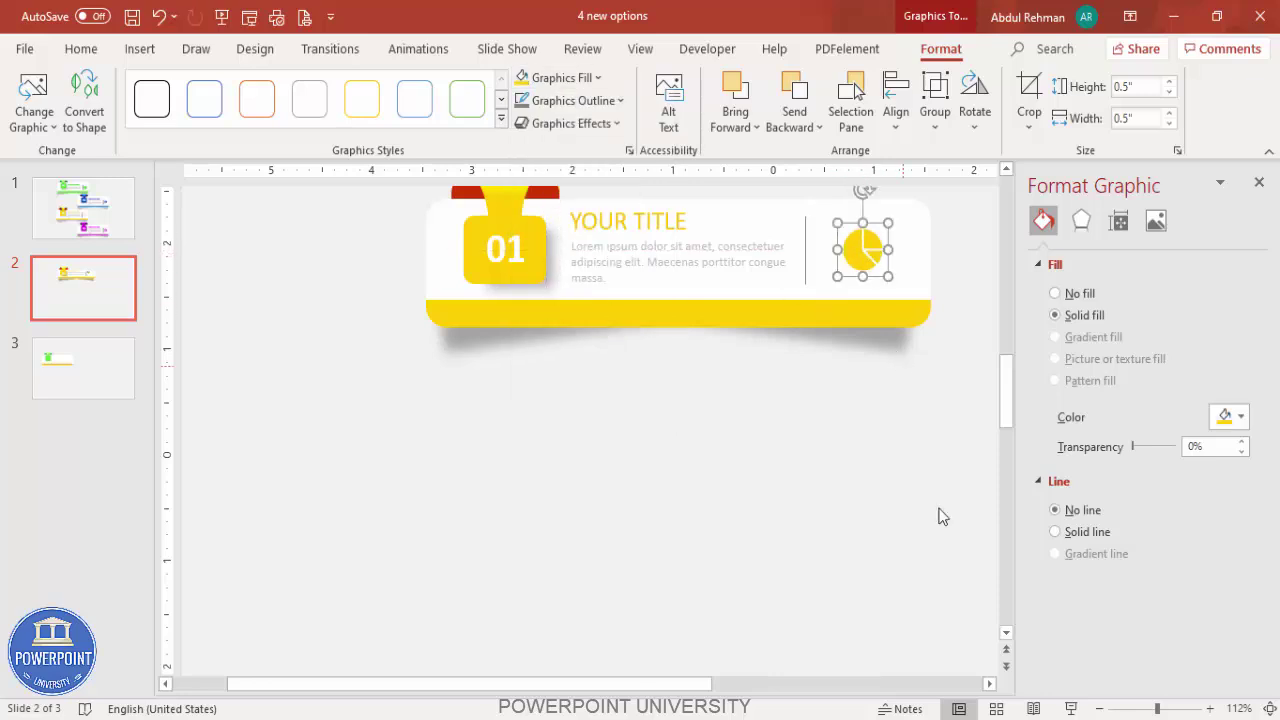
Select all parts of the card and move it up and left
{"action": "left_click", "coordinate": [1270, 708]}
{"action": "left_click", "coordinate": [749, 495]}
{"action": "left_click_drag", "start_coordinate": [787, 430], "coordinate": [269, 199]}
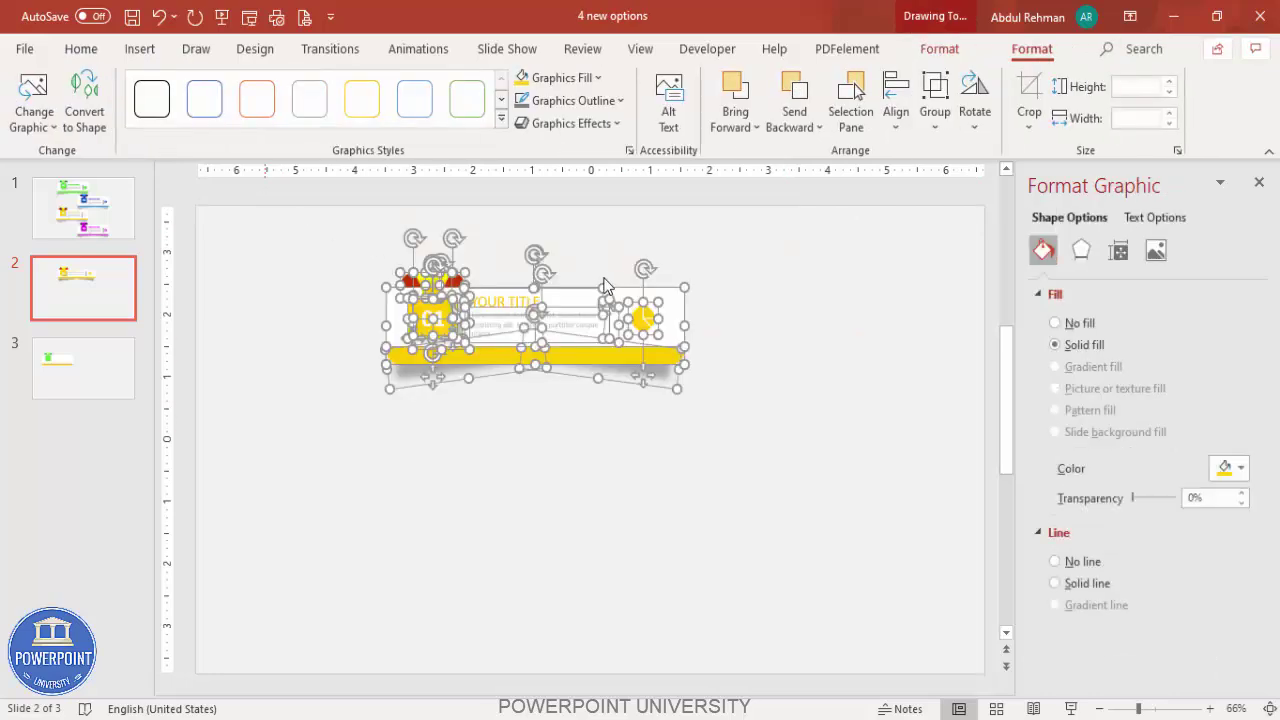
{"action": "left_click_drag", "start_coordinate": [583, 286], "coordinate": [504, 256]}
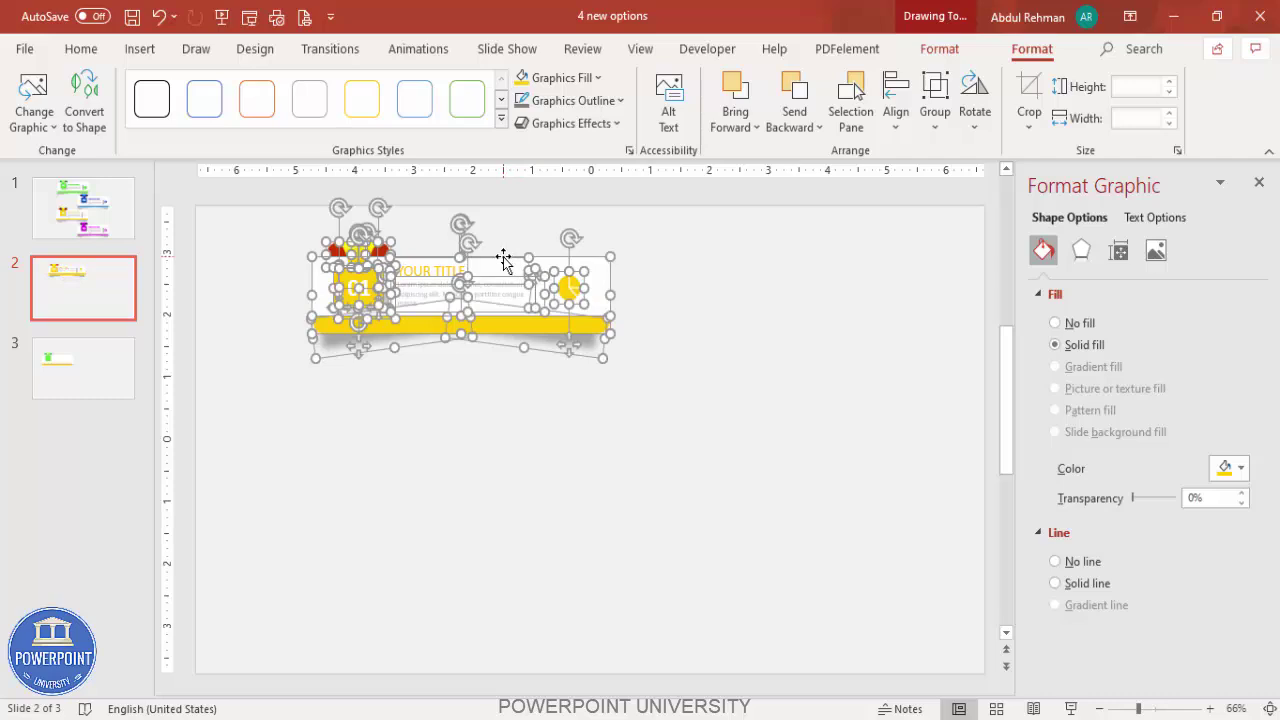
Make three copies of the card and arrange all four in a staggered zigzag
{"action": "left_click_drag", "start_coordinate": [520, 274], "coordinate": [737, 360]}
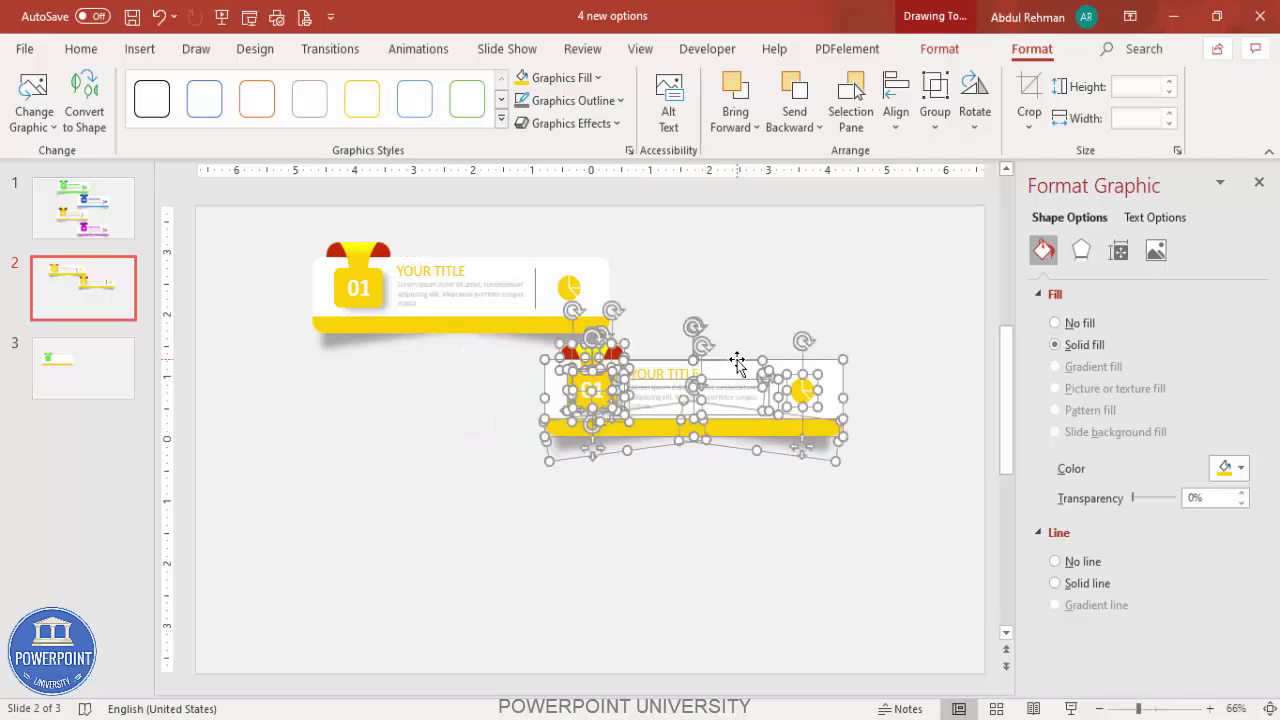
{"action": "key", "text": "ctrl+d"}
{"action": "left_click_drag", "start_coordinate": [886, 456], "coordinate": [433, 450]}
{"action": "key", "text": "ctrl+d"}
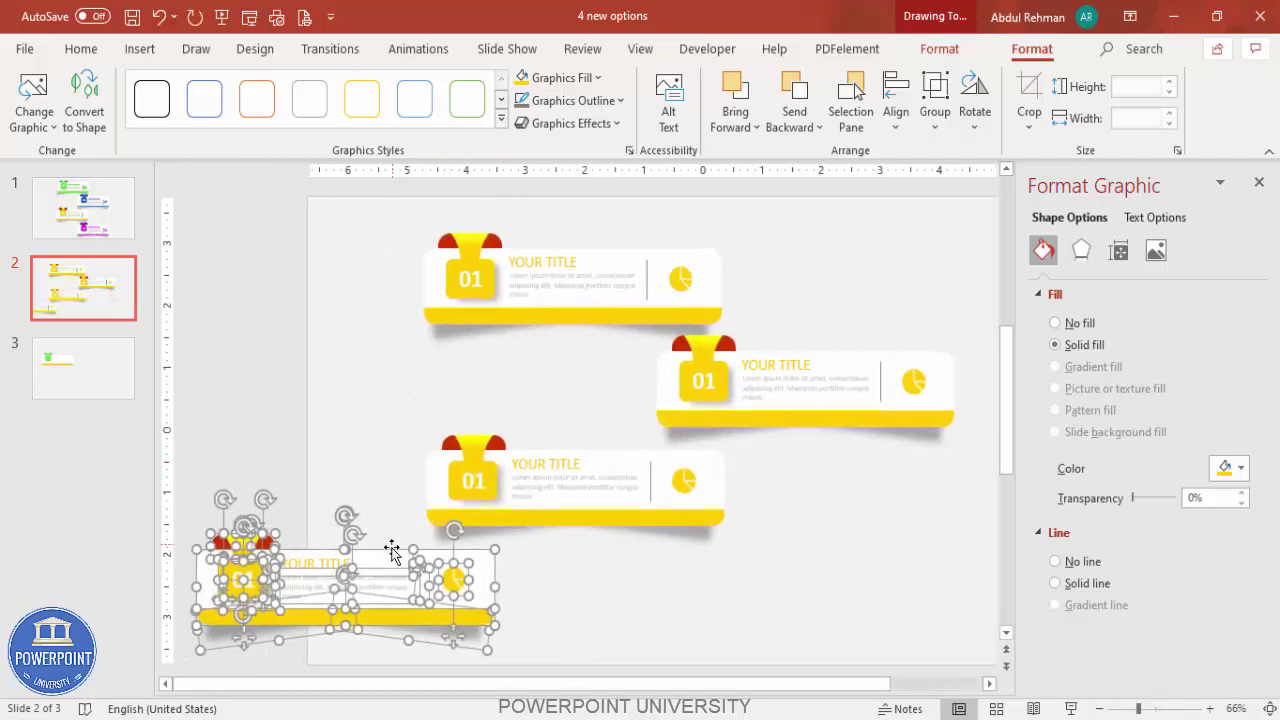
{"action": "left_click_drag", "start_coordinate": [389, 551], "coordinate": [844, 568]}
{"action": "left_click", "coordinate": [705, 309]}
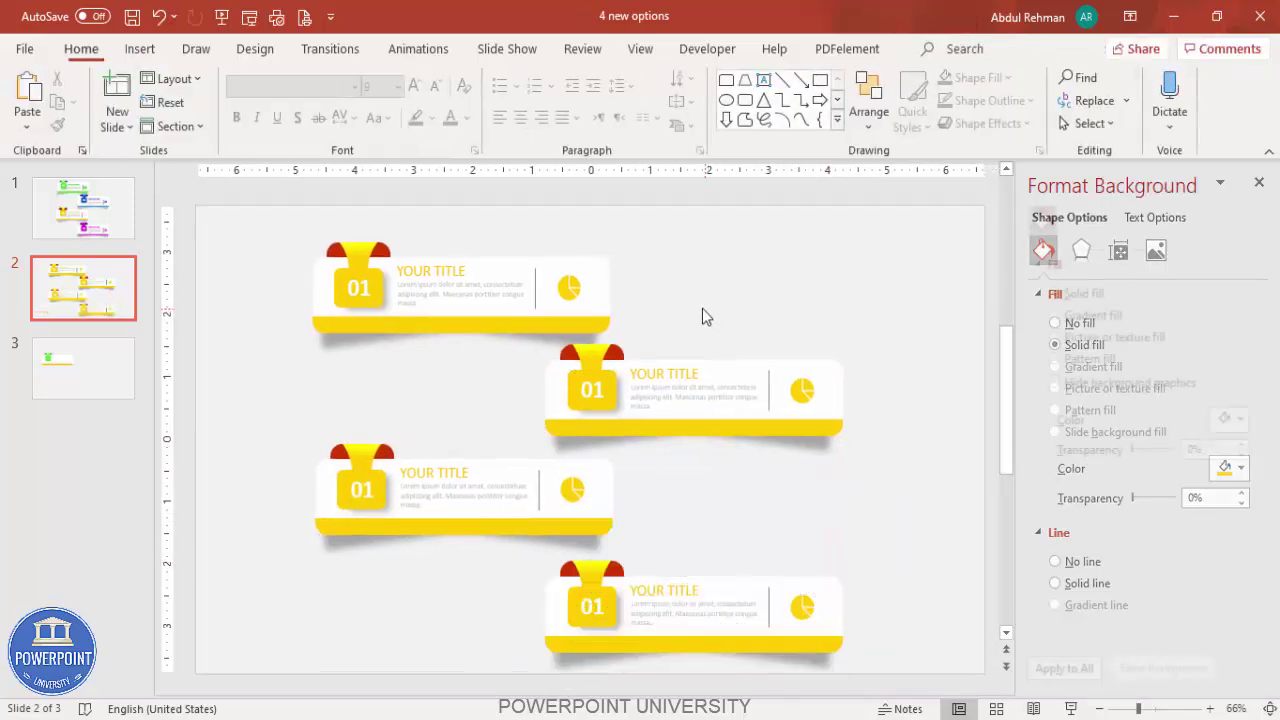
Select the number badges on the second, third and bottom cards
{"action": "left_click", "coordinate": [602, 396]}
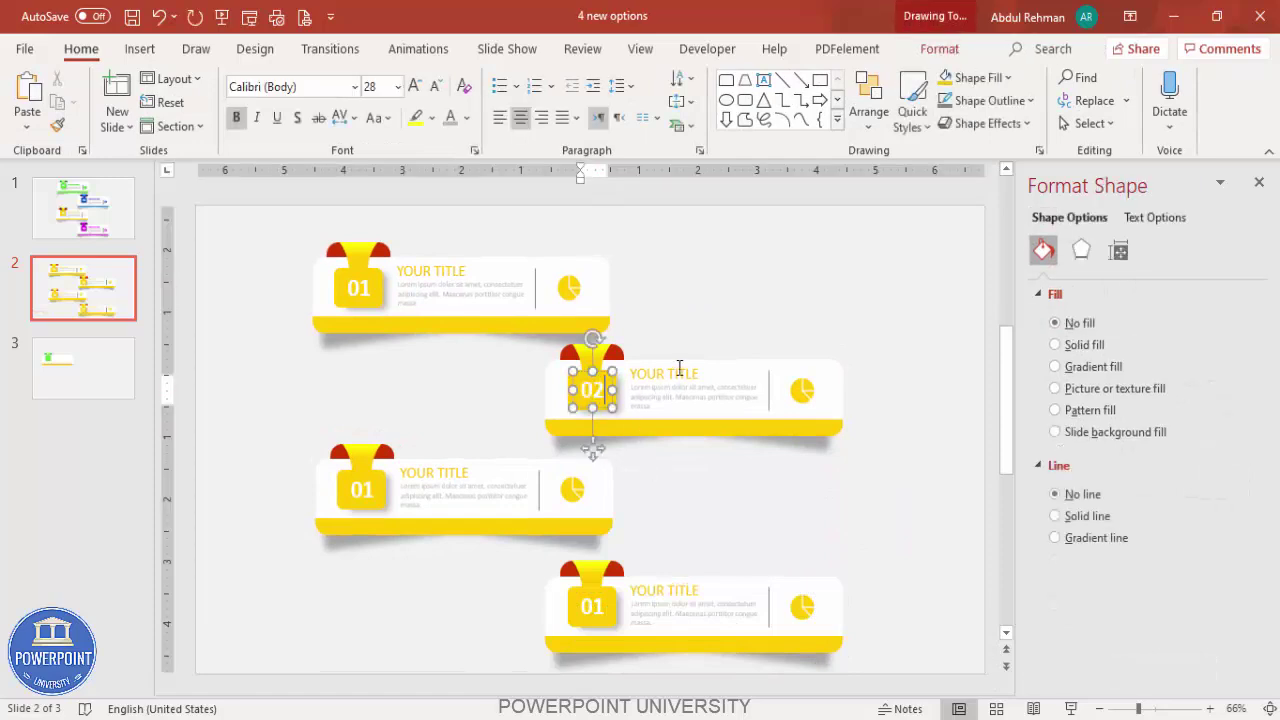
{"action": "left_click", "coordinate": [369, 497]}
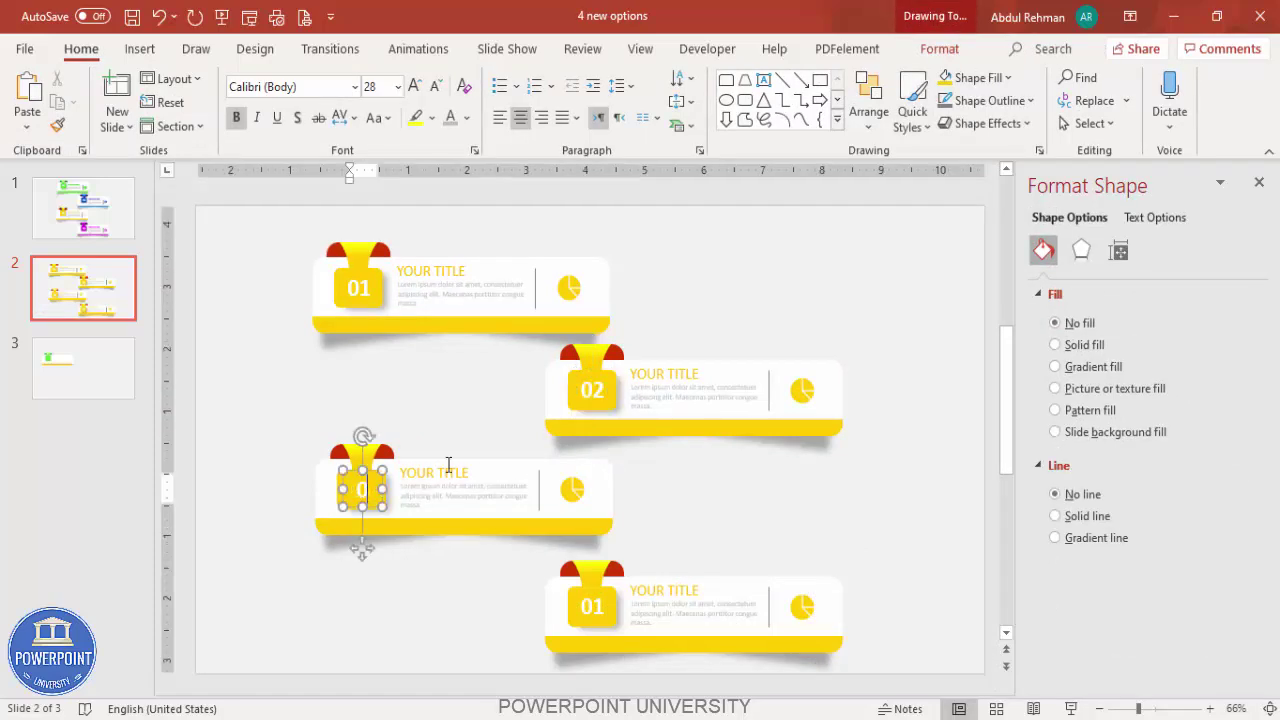
{"action": "left_click", "coordinate": [596, 604]}
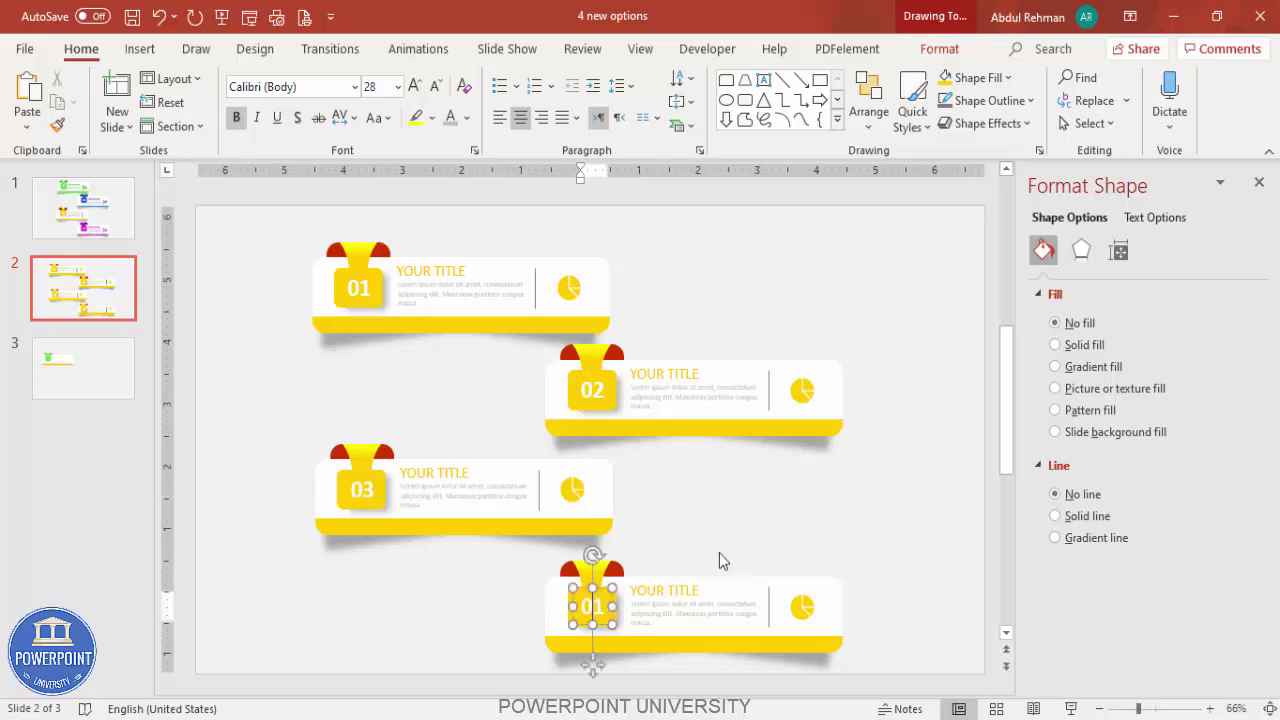
{"action": "left_click", "coordinate": [706, 297]}
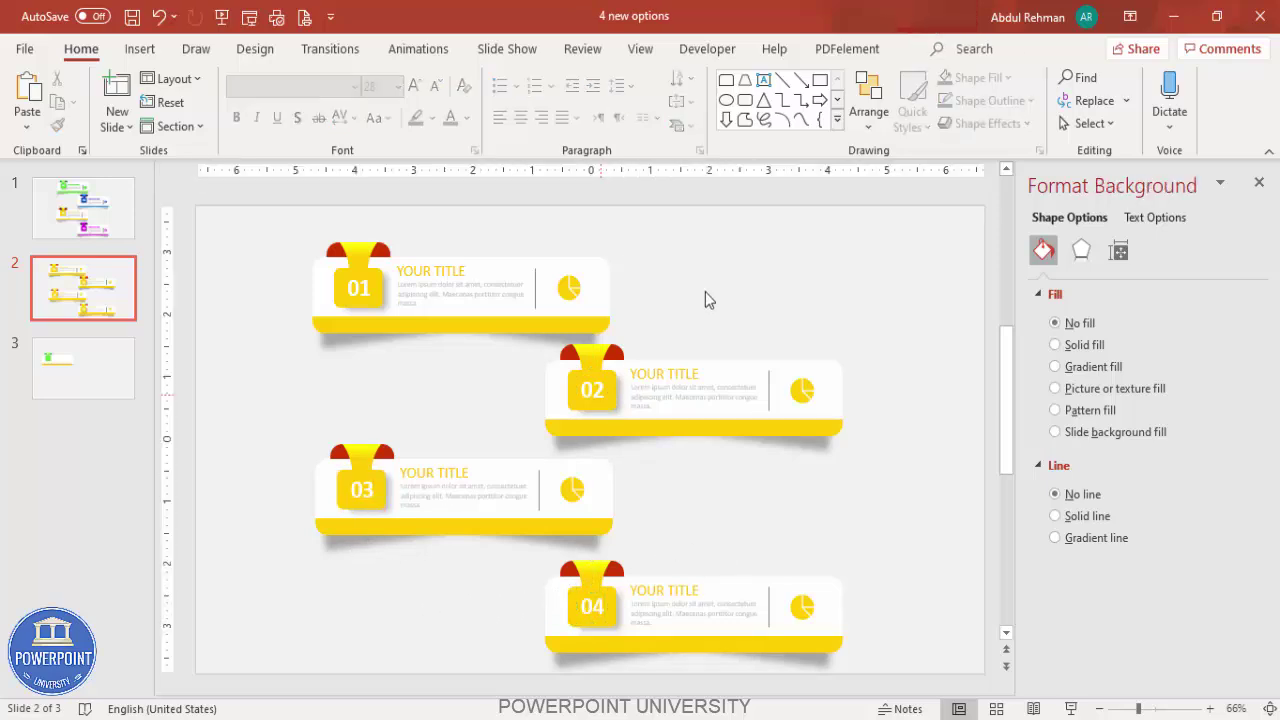
Fill both red tabs above card 02 with dark navy
{"action": "left_click", "coordinate": [611, 350]}
{"action": "left_click", "coordinate": [1239, 467]}
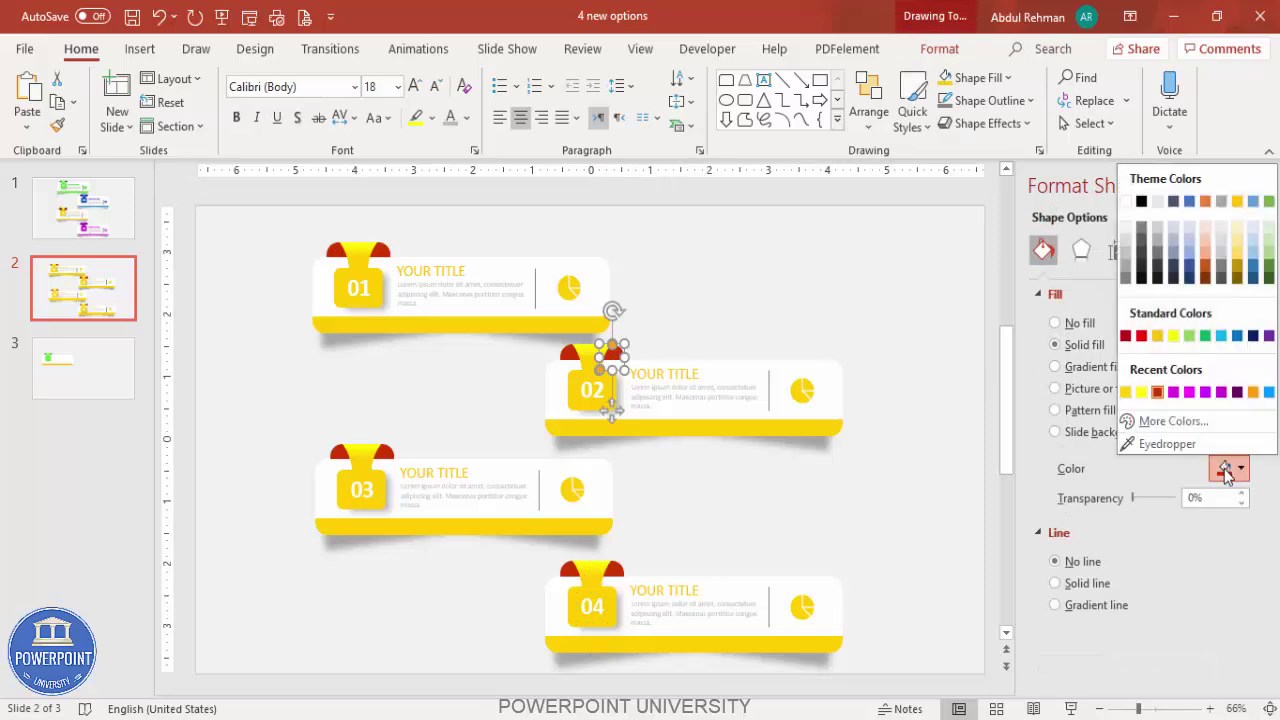
{"action": "left_click", "coordinate": [1145, 414]}
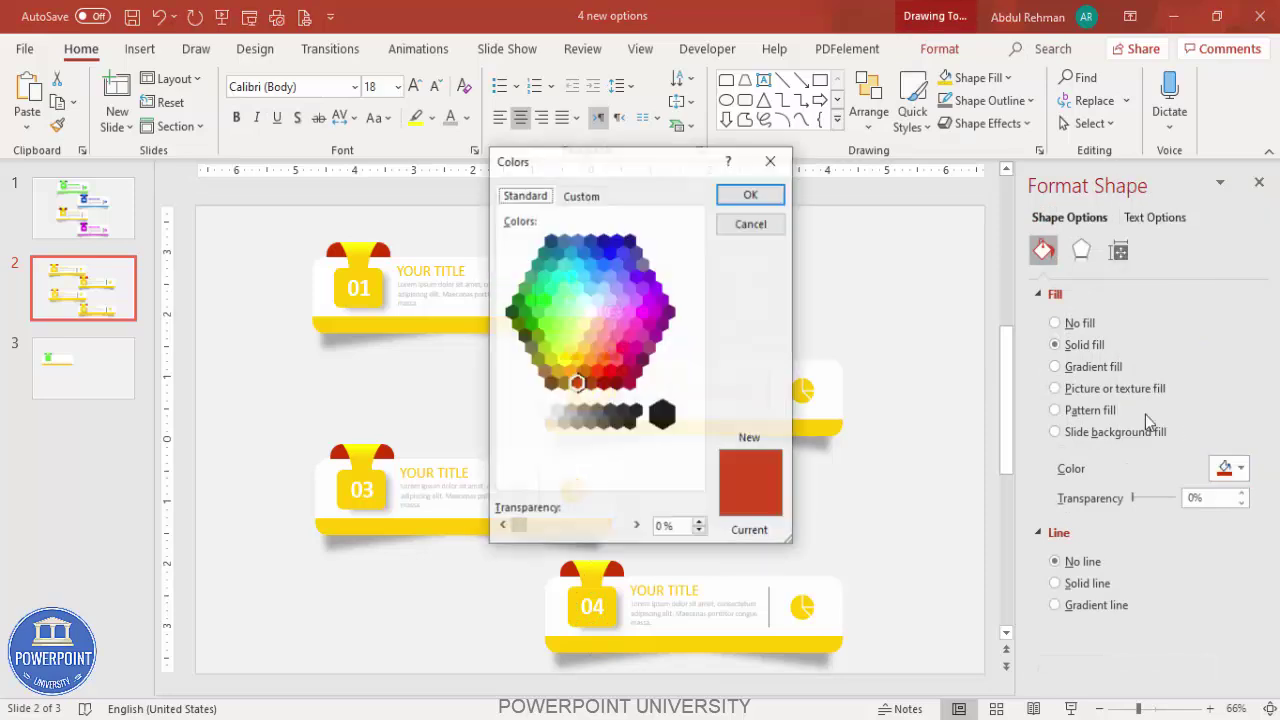
{"action": "left_click", "coordinate": [630, 240]}
{"action": "left_click", "coordinate": [751, 193]}
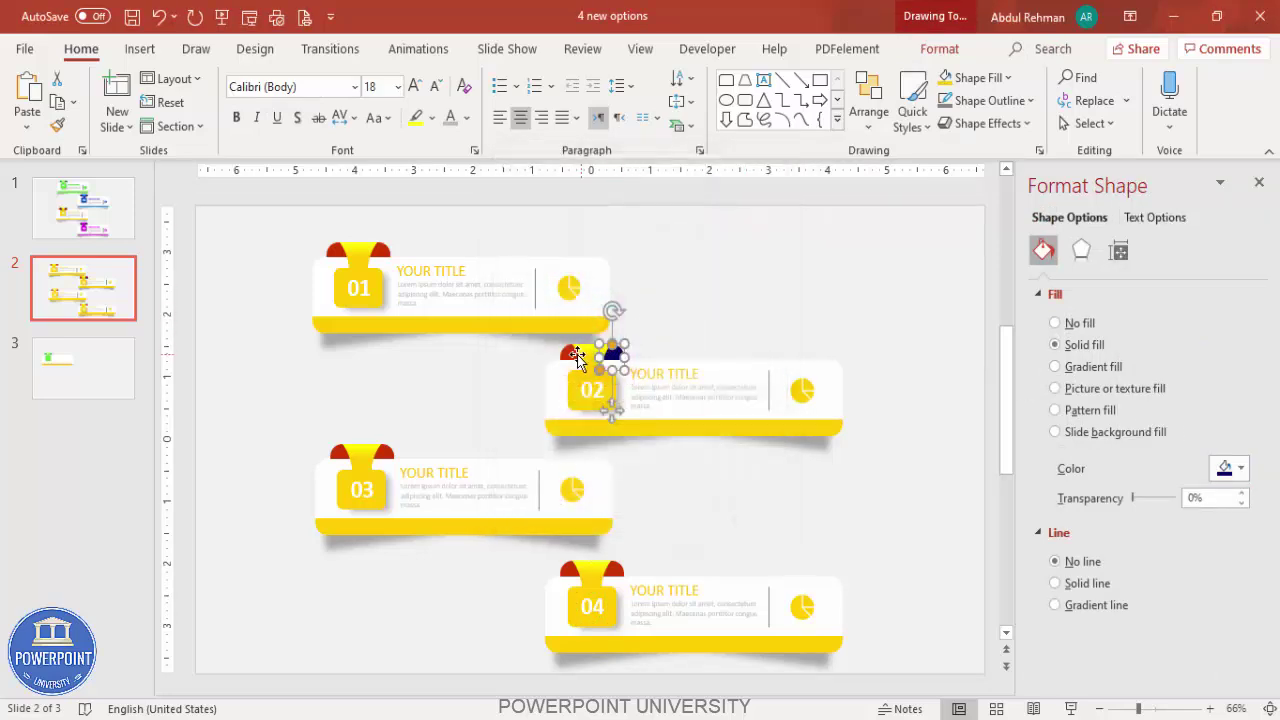
{"action": "left_click", "coordinate": [578, 357]}
{"action": "left_click", "coordinate": [1224, 469]}
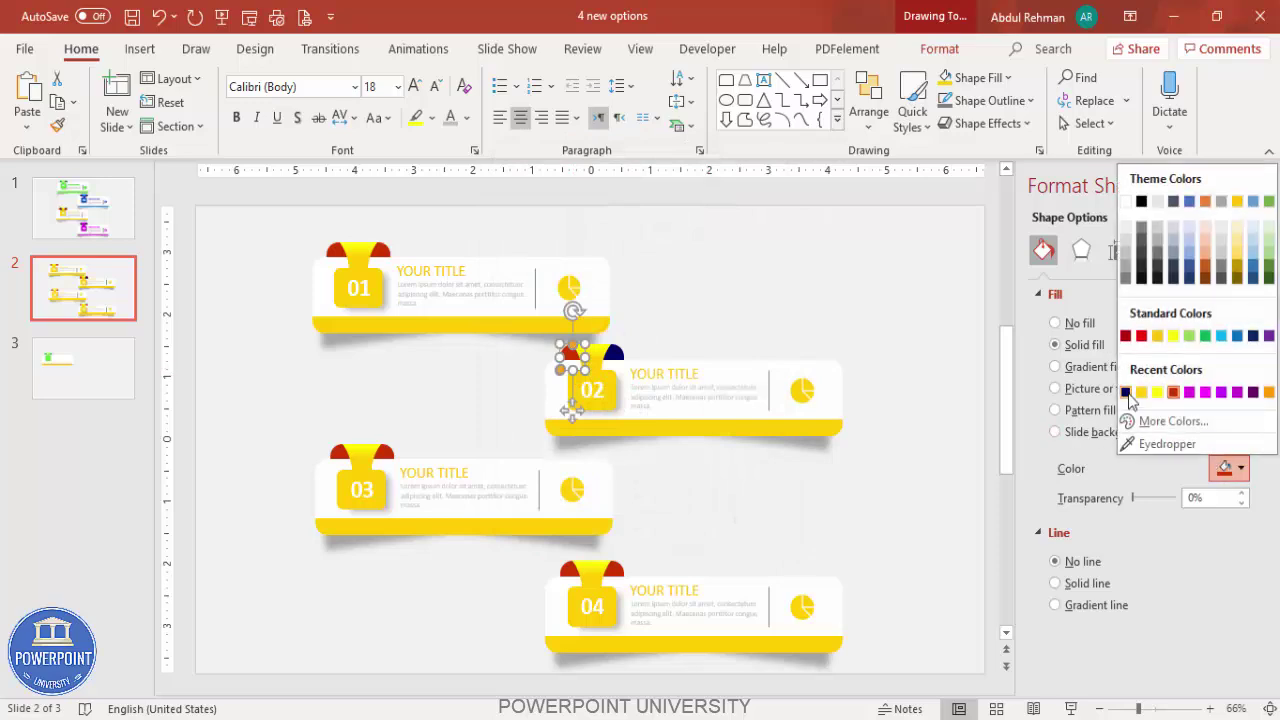
{"action": "left_click", "coordinate": [1126, 392]}
Set card 02's hanger gradient stops to light blue and dark blue
{"action": "left_click", "coordinate": [590, 372]}
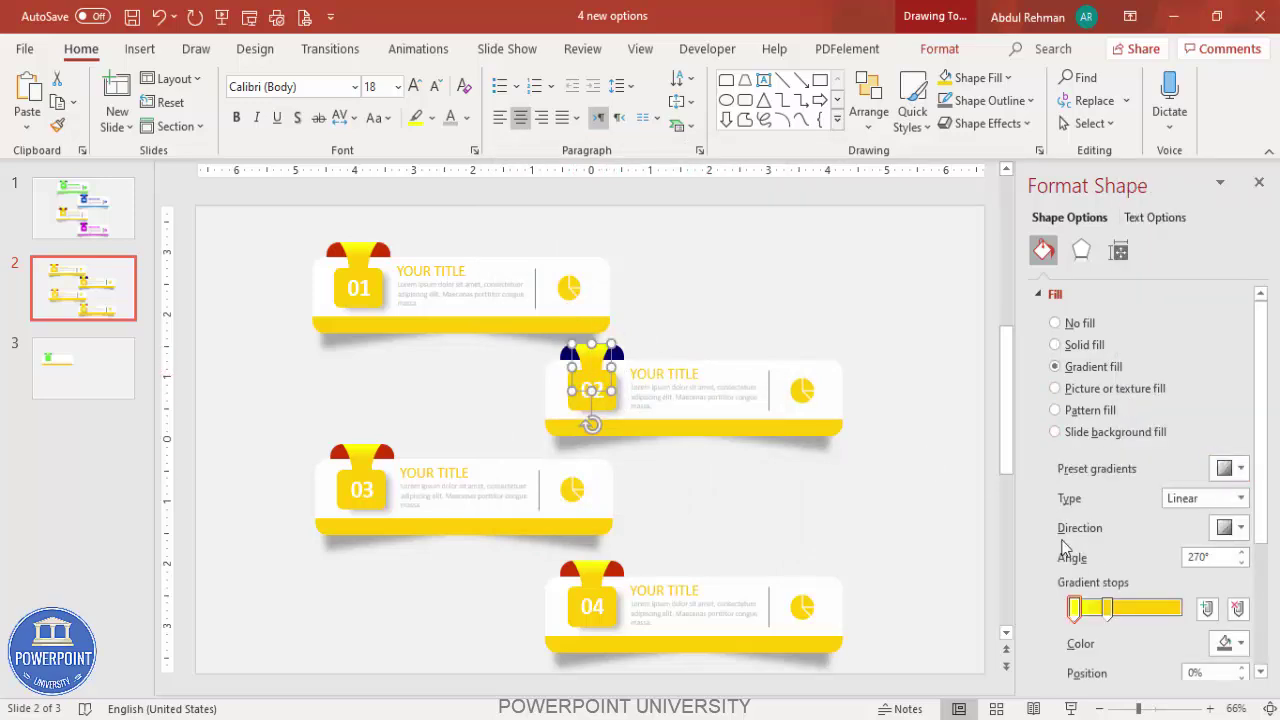
{"action": "left_click", "coordinate": [1230, 643]}
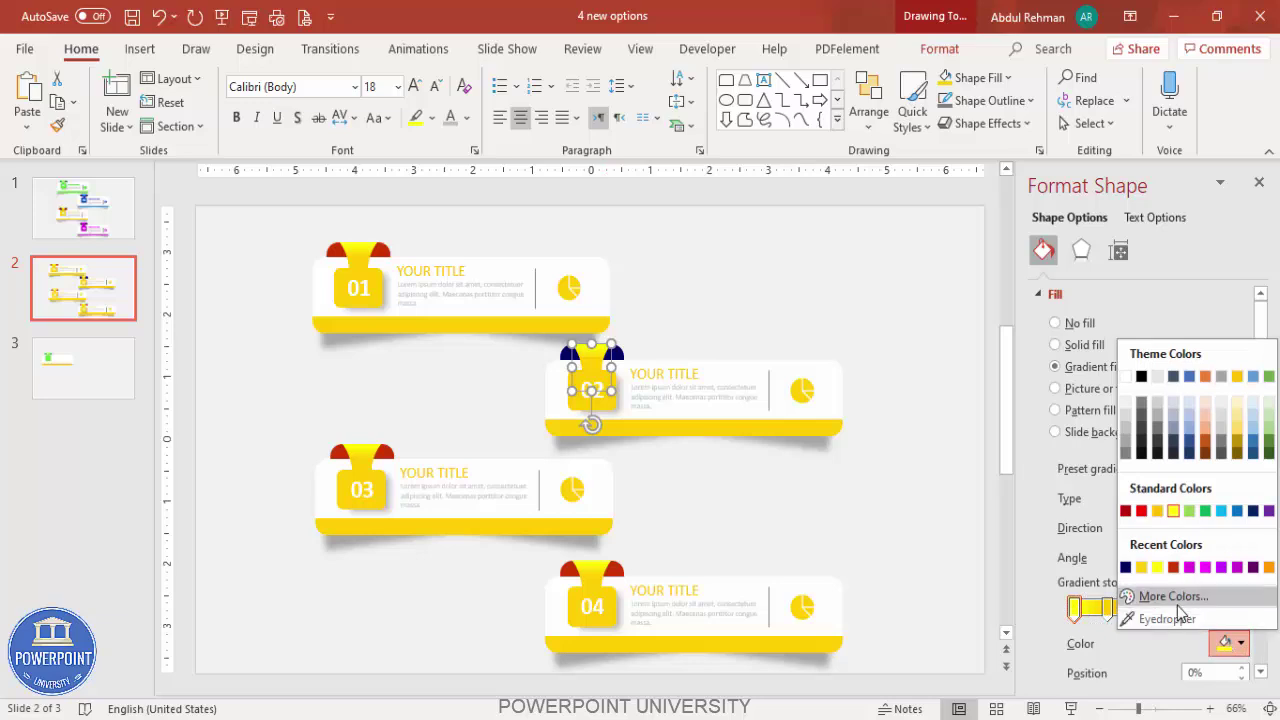
{"action": "left_click", "coordinate": [1145, 595]}
{"action": "left_click", "coordinate": [588, 268]}
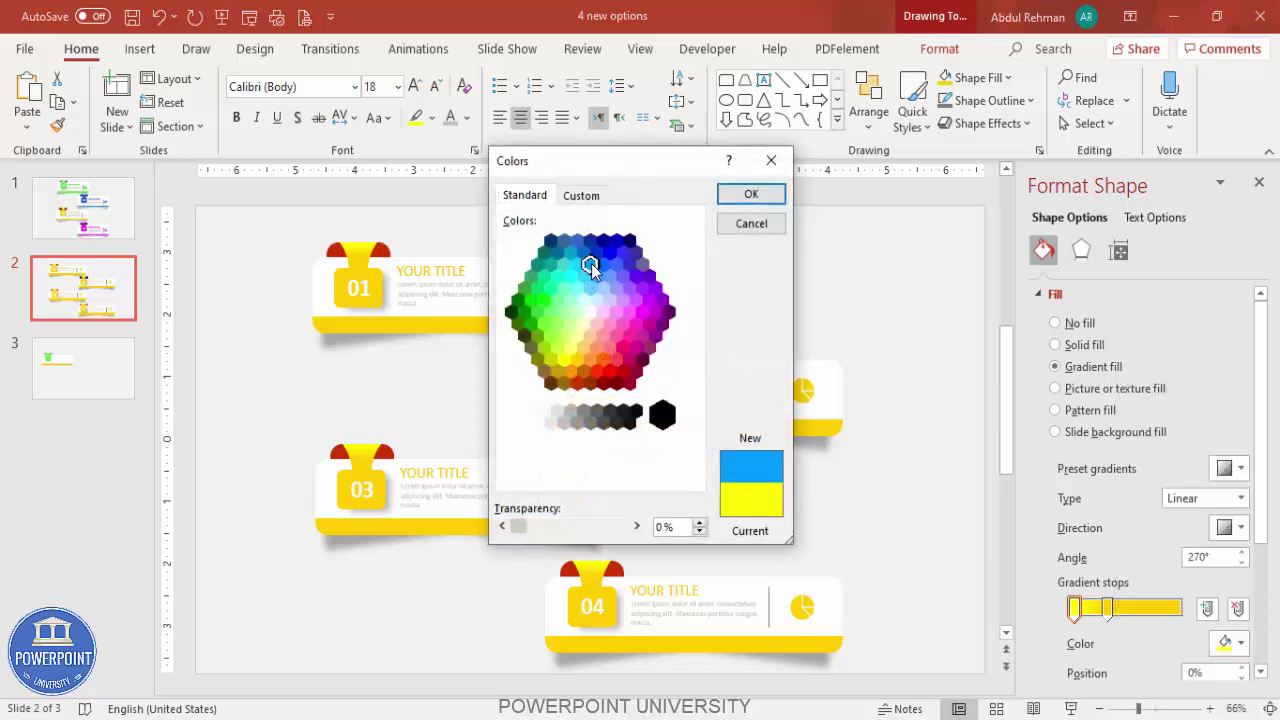
{"action": "left_click", "coordinate": [750, 194]}
{"action": "left_click", "coordinate": [1107, 607]}
{"action": "left_click", "coordinate": [1228, 645]}
{"action": "left_click", "coordinate": [1145, 593]}
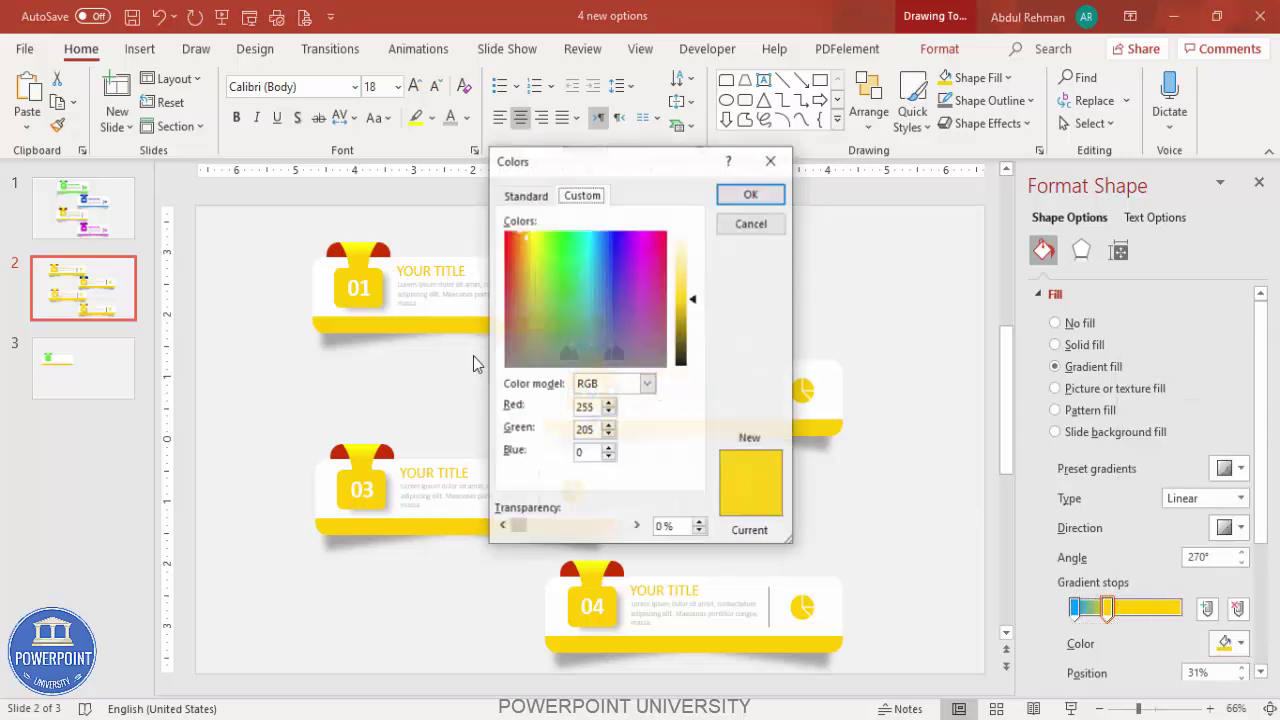
{"action": "left_click", "coordinate": [528, 196]}
{"action": "left_click", "coordinate": [600, 258]}
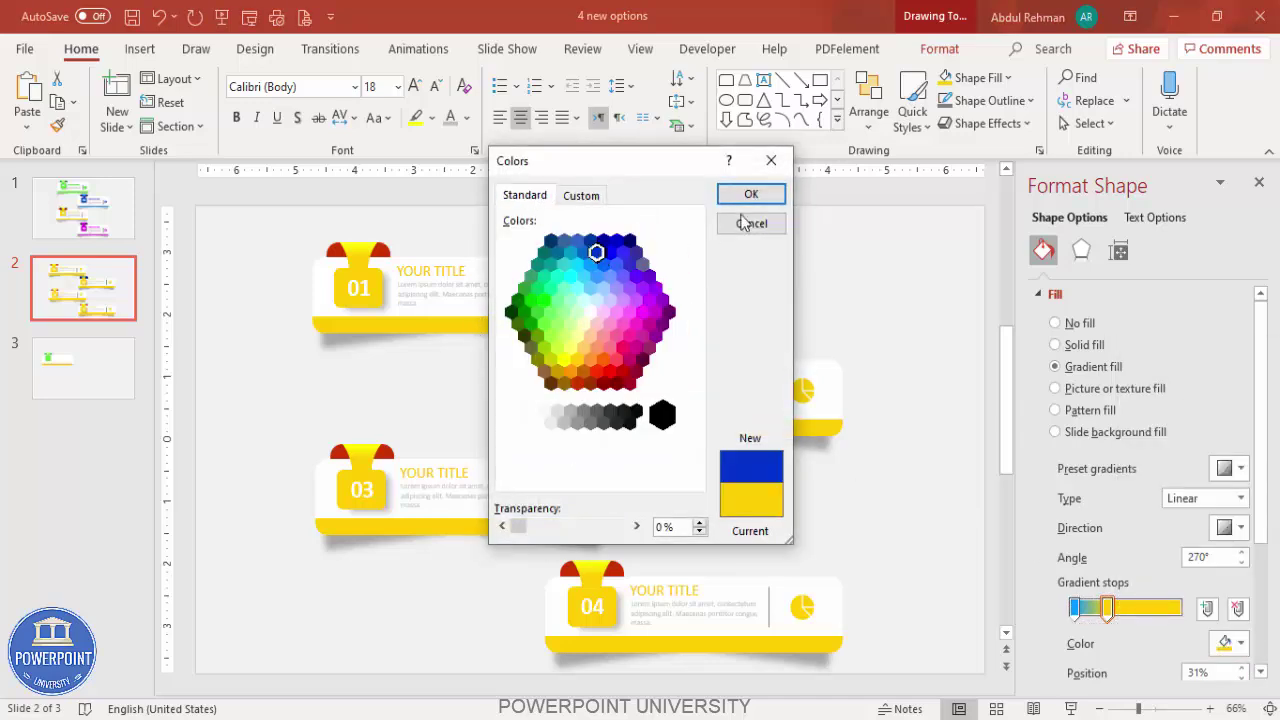
{"action": "left_click", "coordinate": [751, 193]}
{"action": "left_click", "coordinate": [608, 398]}
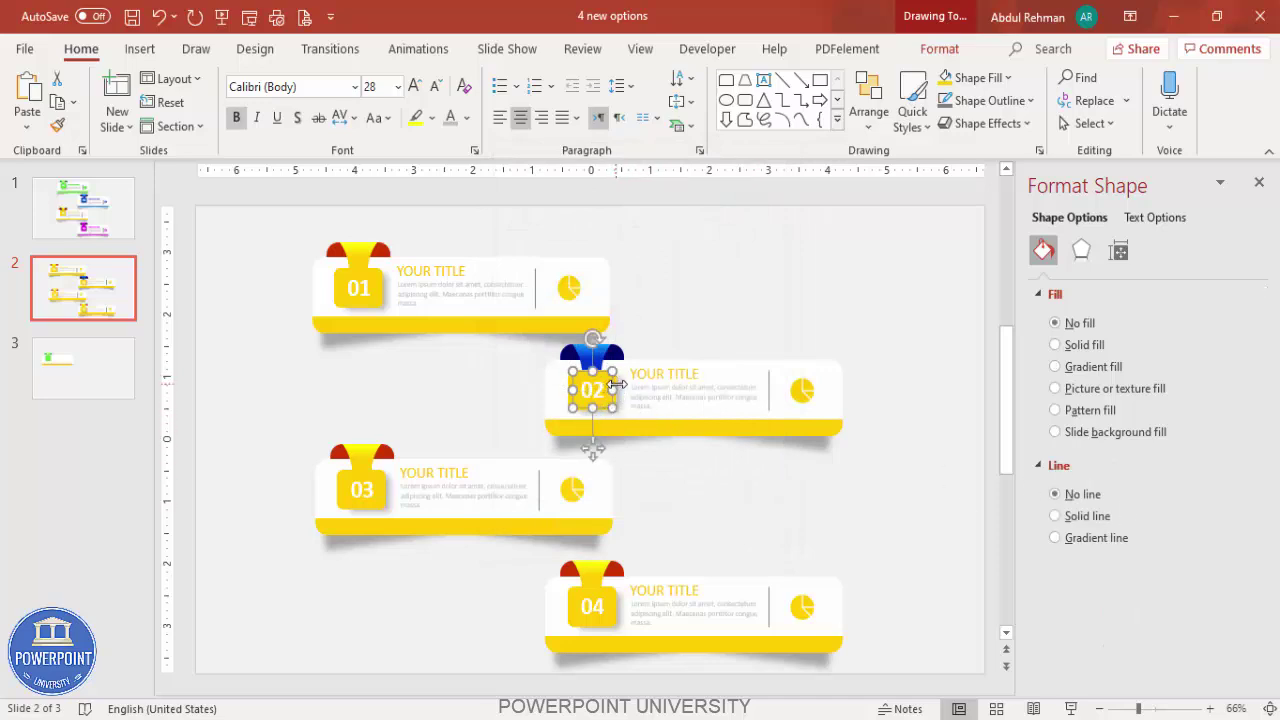
Fill the square behind the 02 number with dark blue
{"action": "left_click", "coordinate": [619, 392]}
{"action": "left_click", "coordinate": [567, 386]}
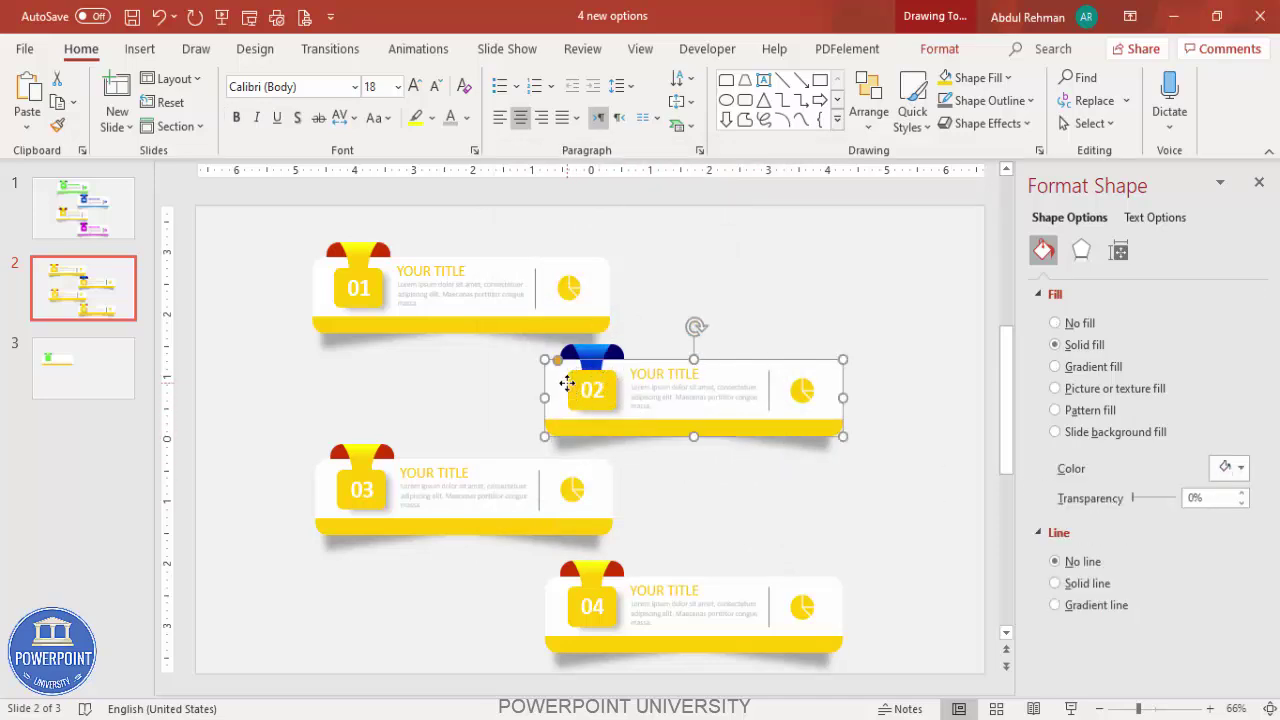
{"action": "left_click", "coordinate": [575, 382]}
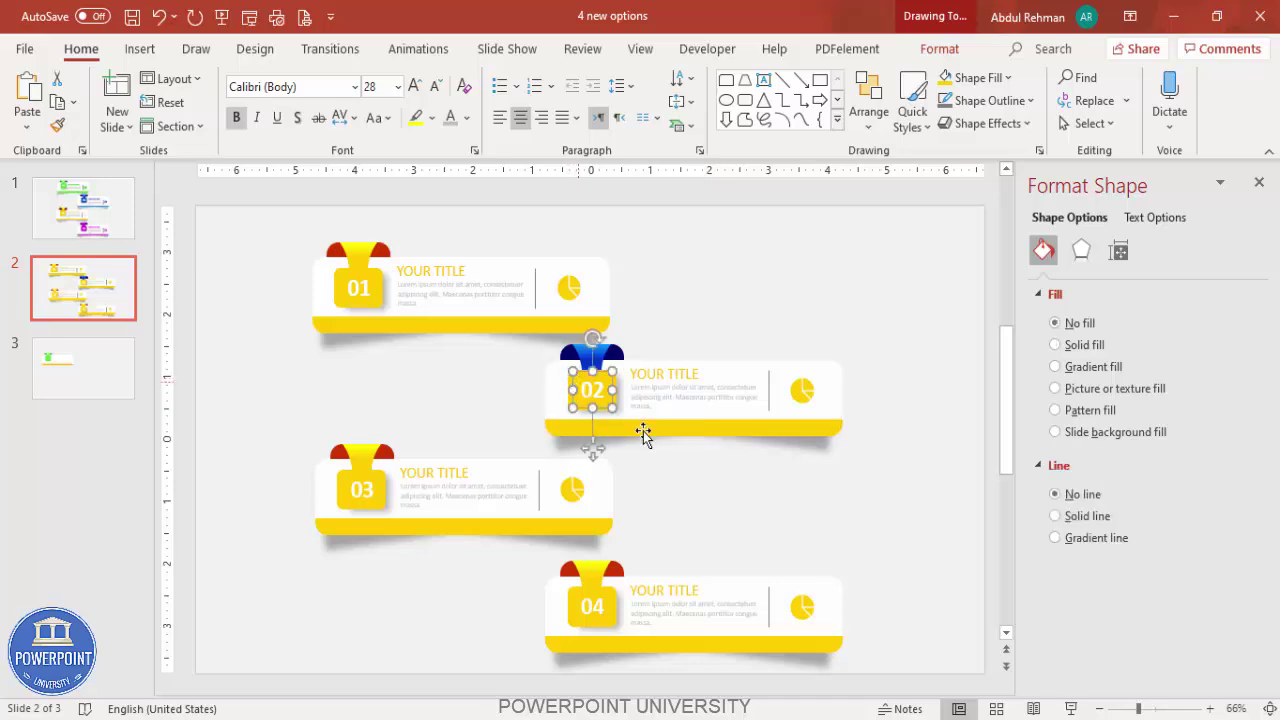
{"action": "left_click", "coordinate": [1152, 709]}
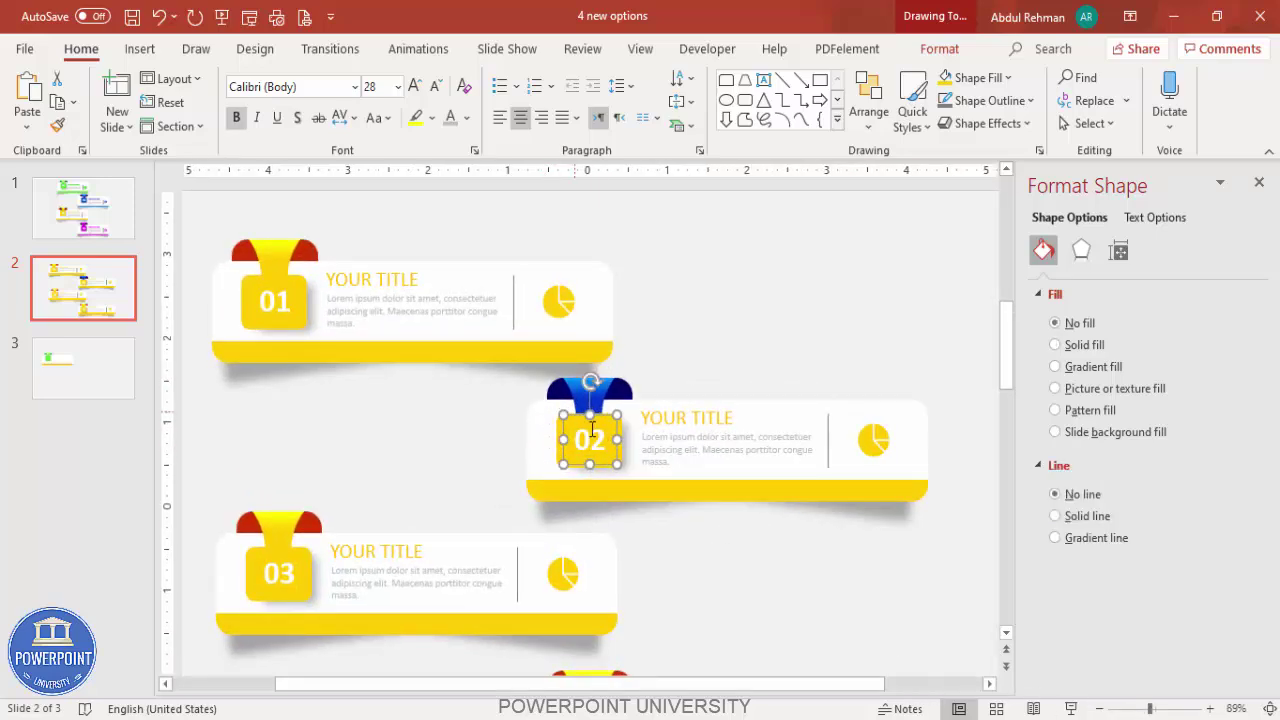
{"action": "left_click", "coordinate": [624, 456]}
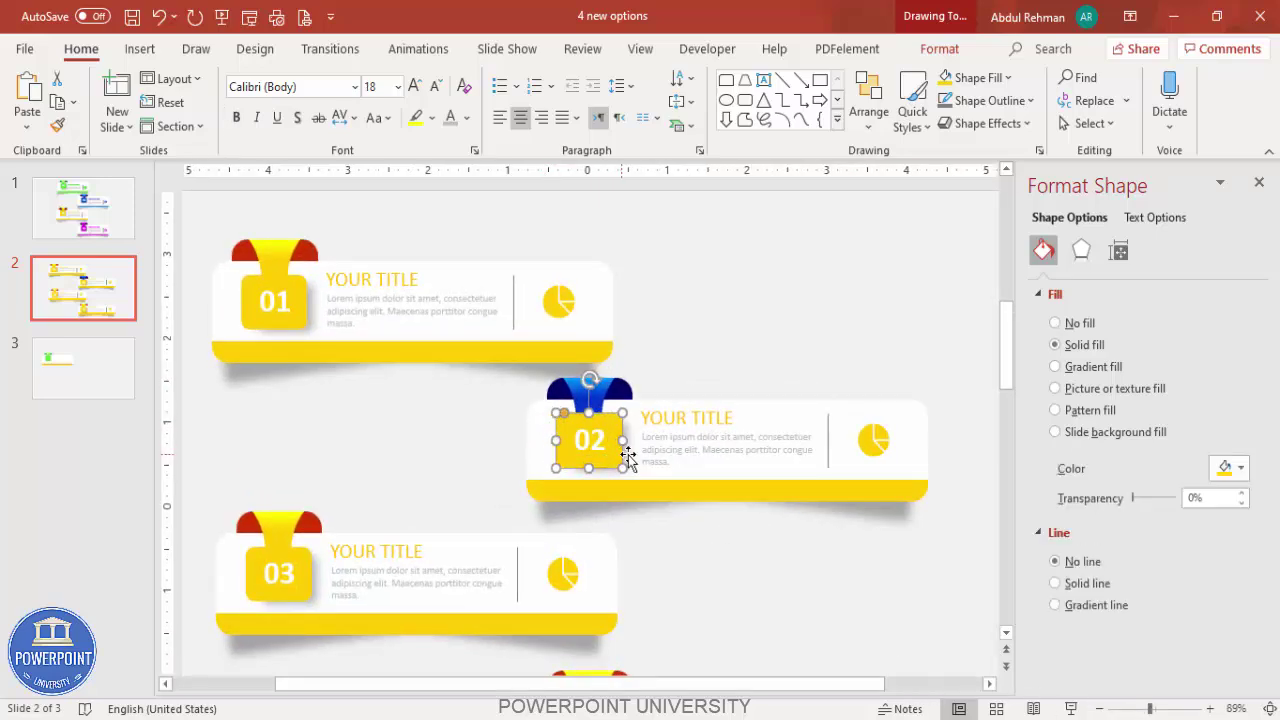
{"action": "left_click", "coordinate": [1226, 468]}
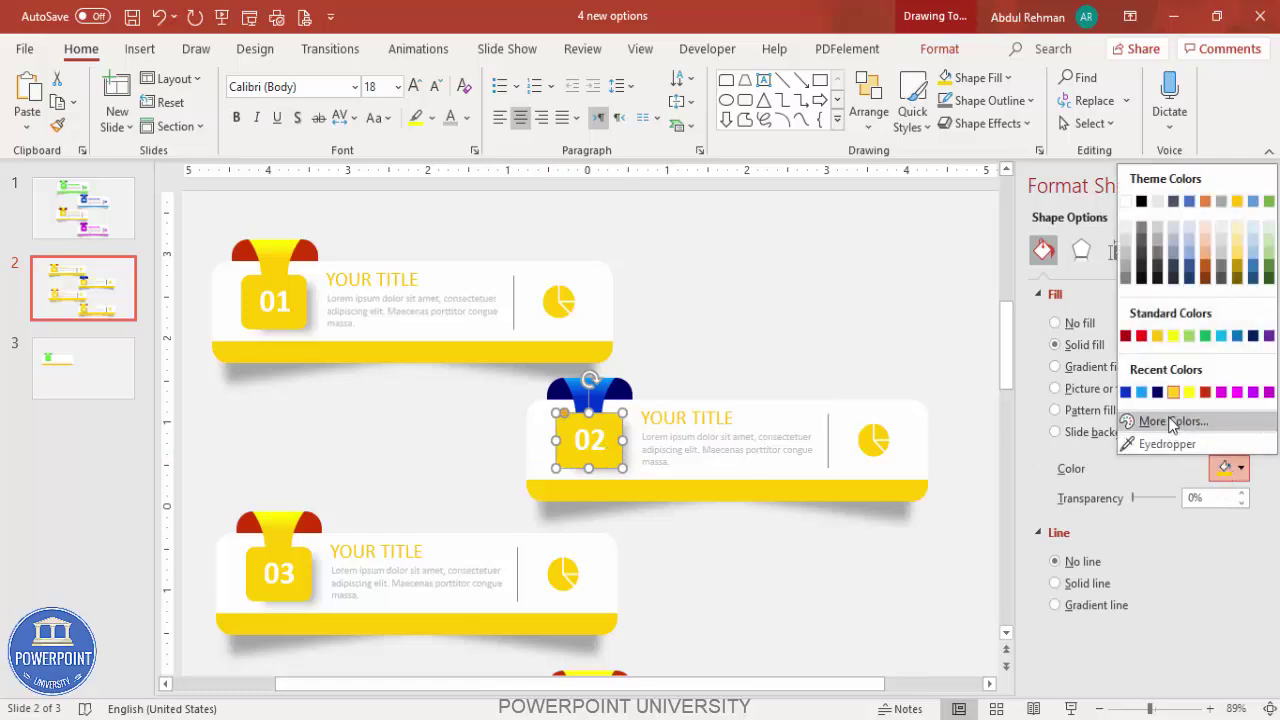
{"action": "left_click", "coordinate": [1125, 392]}
{"action": "left_click", "coordinate": [753, 333]}
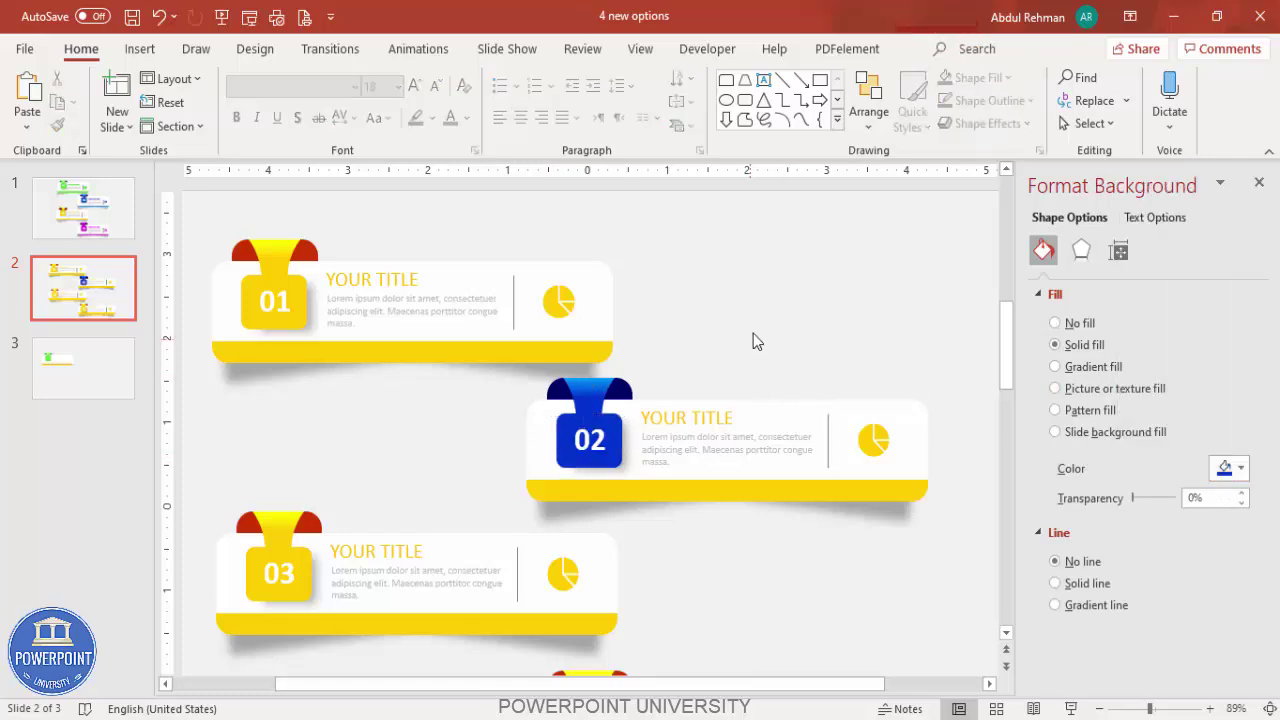
Make card 02's title text dark blue and its pie icon blue
{"action": "left_click", "coordinate": [703, 413]}
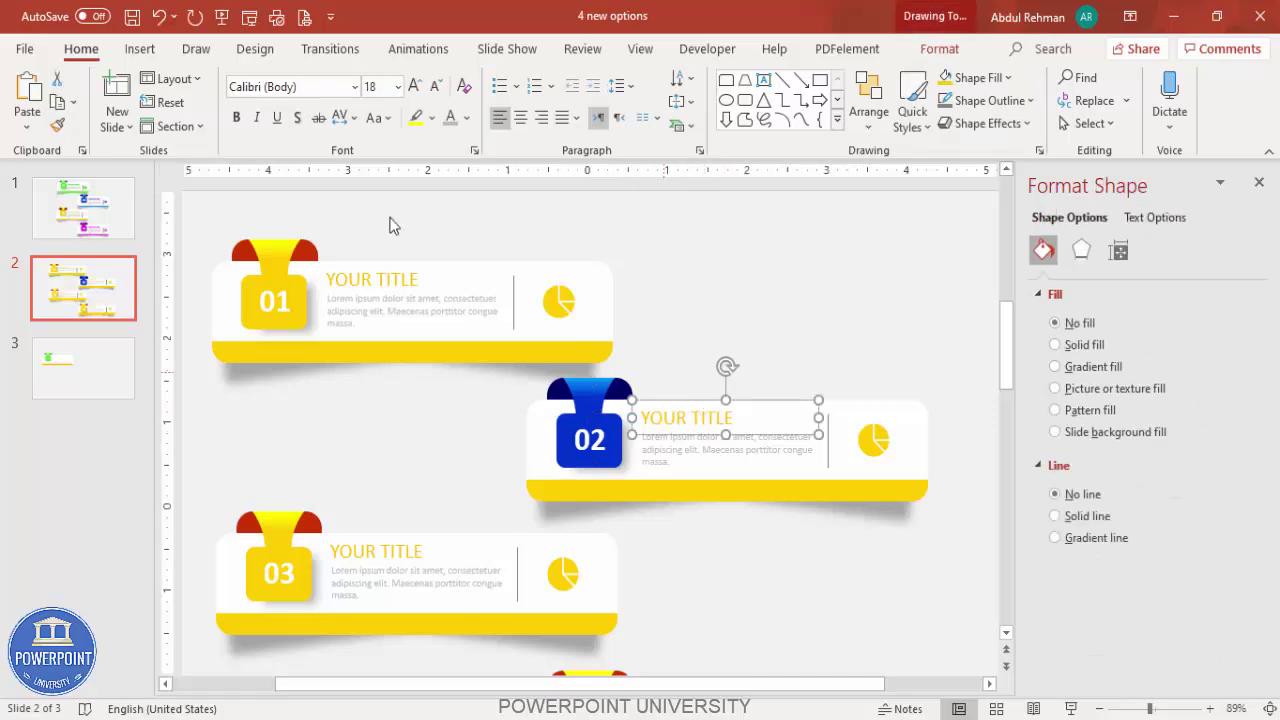
{"action": "left_click", "coordinate": [467, 120]}
{"action": "left_click", "coordinate": [450, 360]}
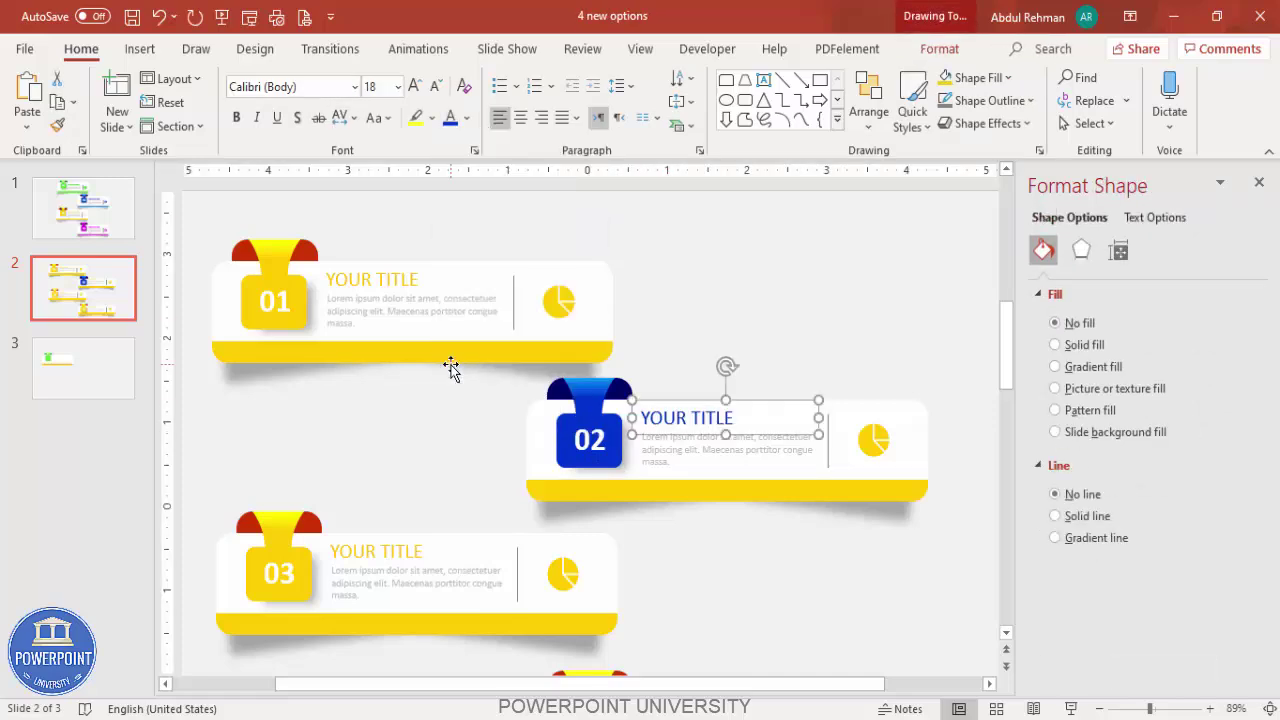
{"action": "left_click", "coordinate": [872, 441]}
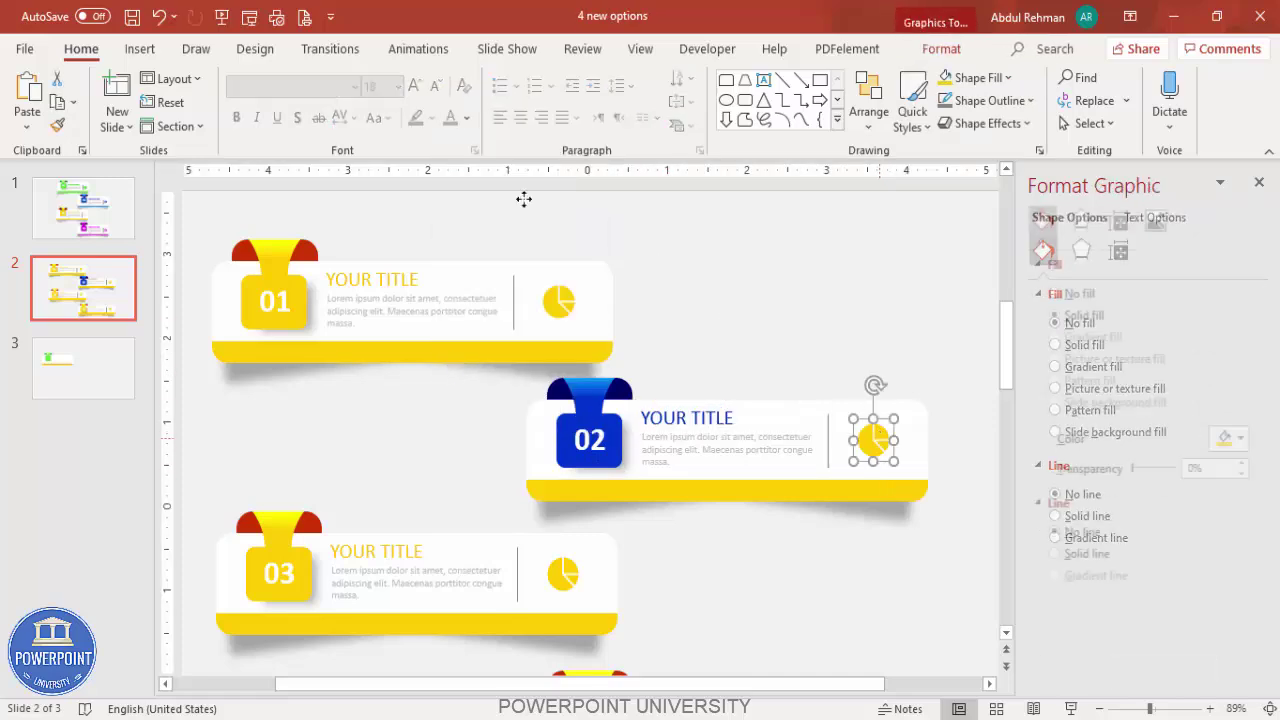
{"action": "left_click", "coordinate": [975, 78]}
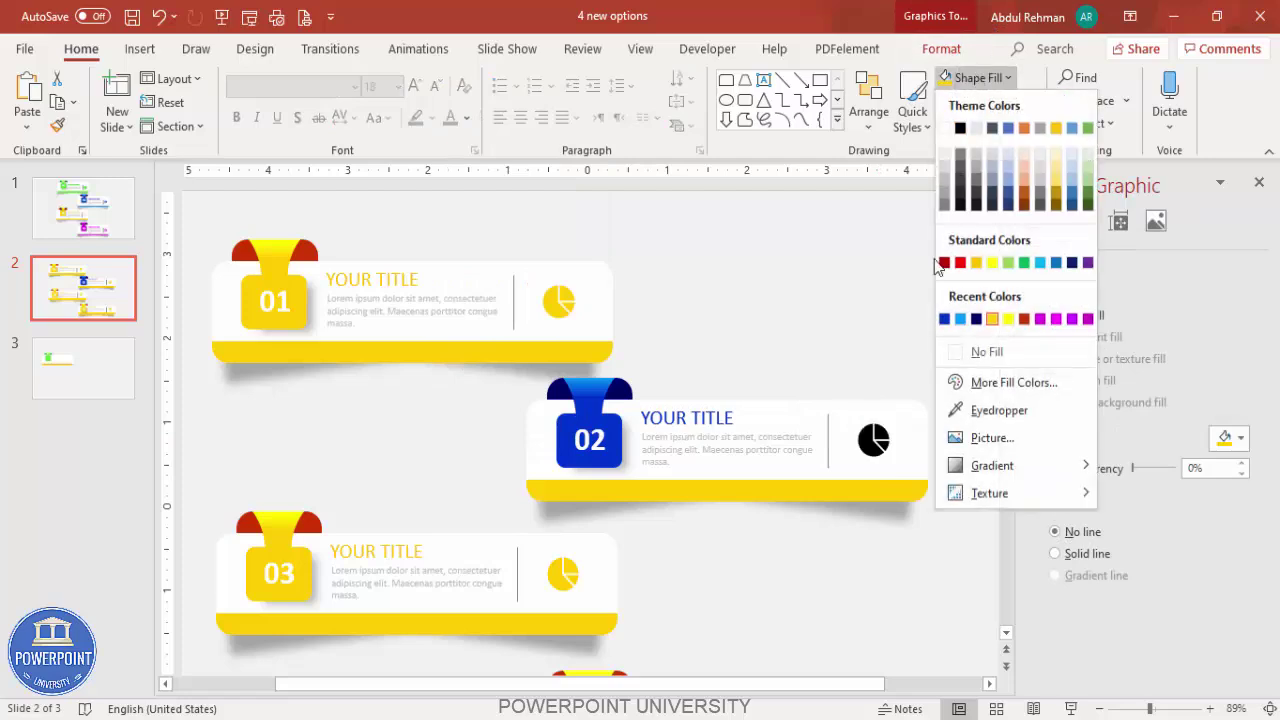
{"action": "left_click", "coordinate": [944, 318]}
{"action": "left_click", "coordinate": [848, 320]}
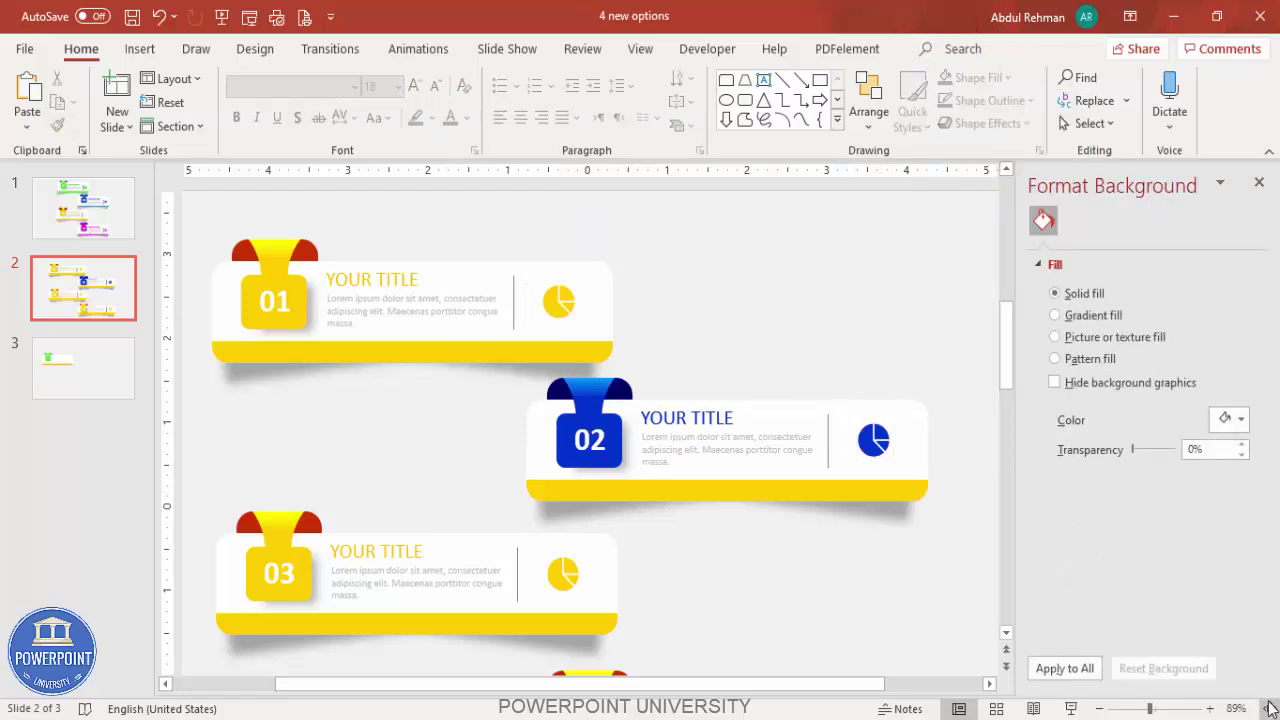
{"action": "left_click", "coordinate": [1268, 708]}
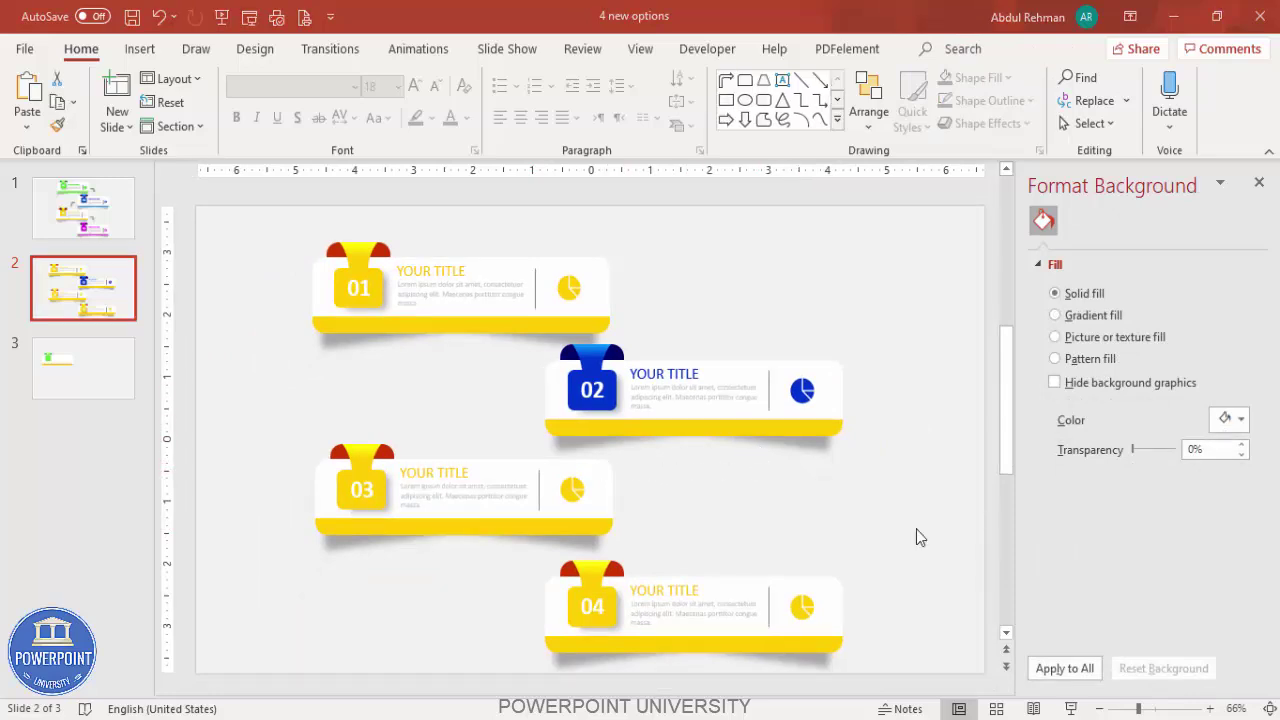
Draw an Arrow: Bent shape in the gap between cards 01 and 02
{"action": "left_click", "coordinate": [140, 49]}
{"action": "left_click", "coordinate": [300, 118]}
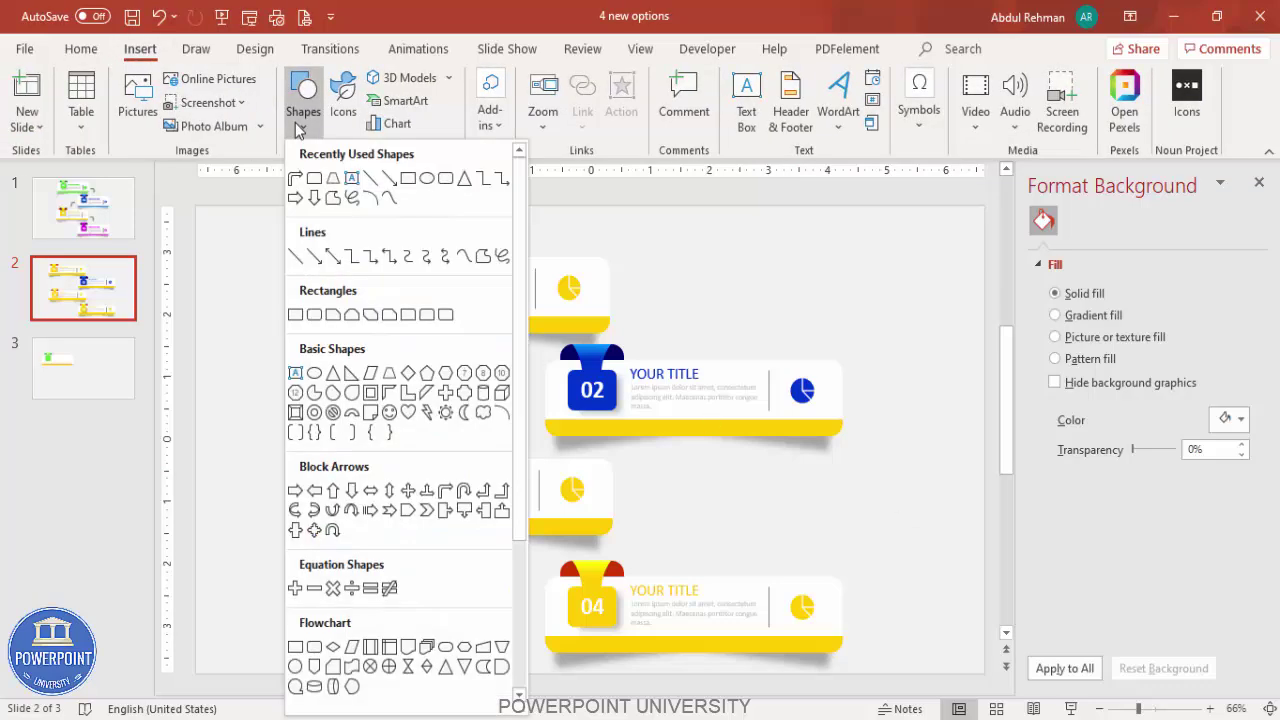
{"action": "left_click", "coordinate": [446, 494]}
{"action": "left_click_drag", "start_coordinate": [636, 298], "coordinate": [680, 346]}
Give the bent arrow no outline and a grey fill, and rotate it right 90° to point down
{"action": "left_click", "coordinate": [500, 100]}
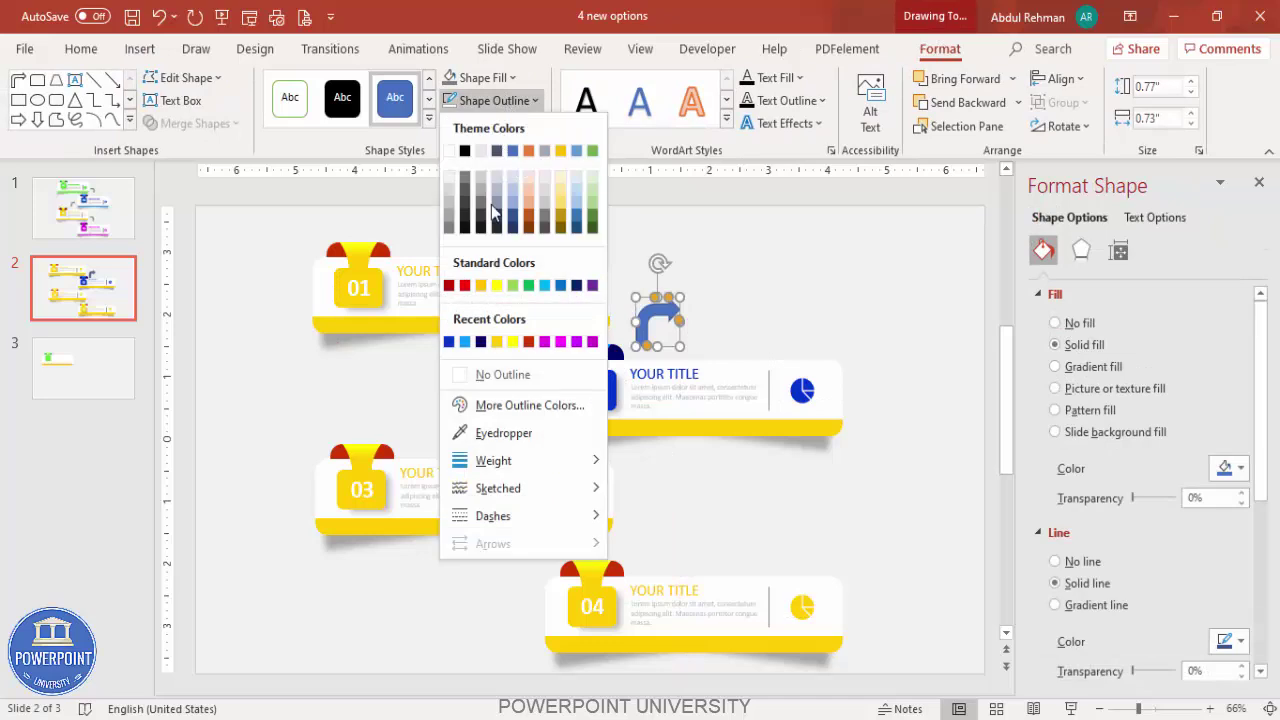
{"action": "left_click", "coordinate": [505, 374]}
{"action": "left_click", "coordinate": [447, 77]}
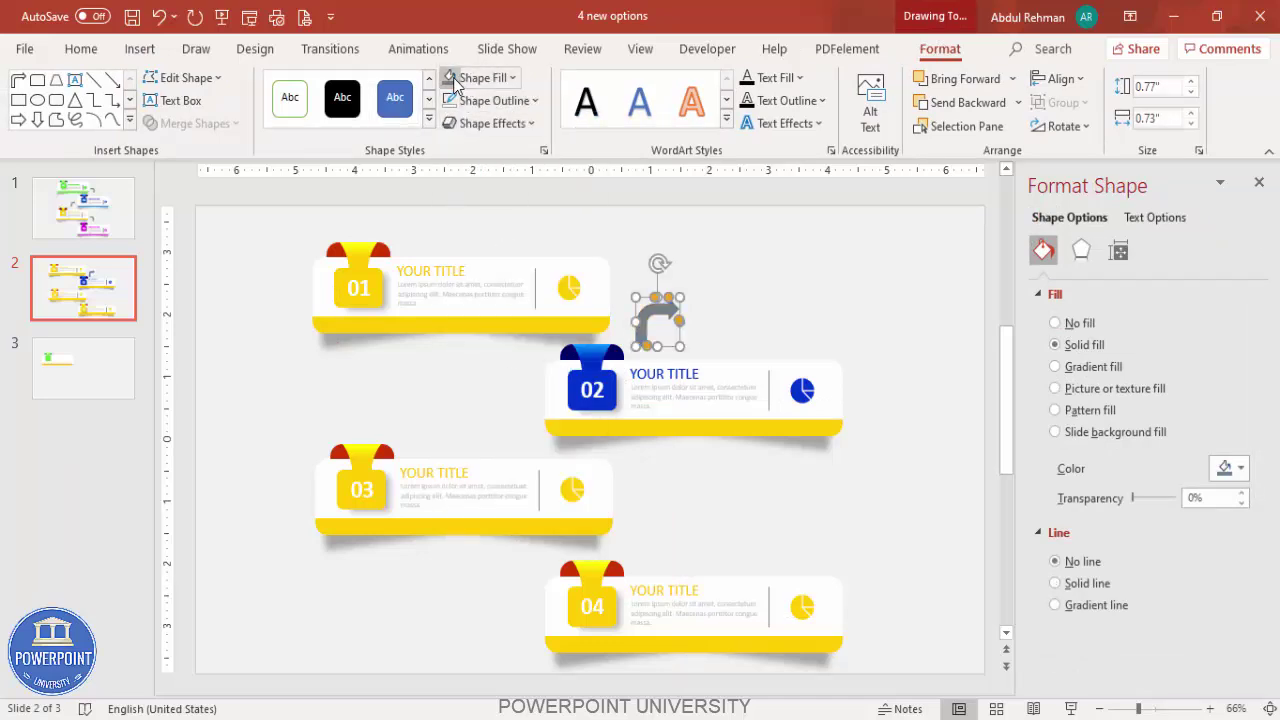
{"action": "left_click", "coordinate": [1062, 126]}
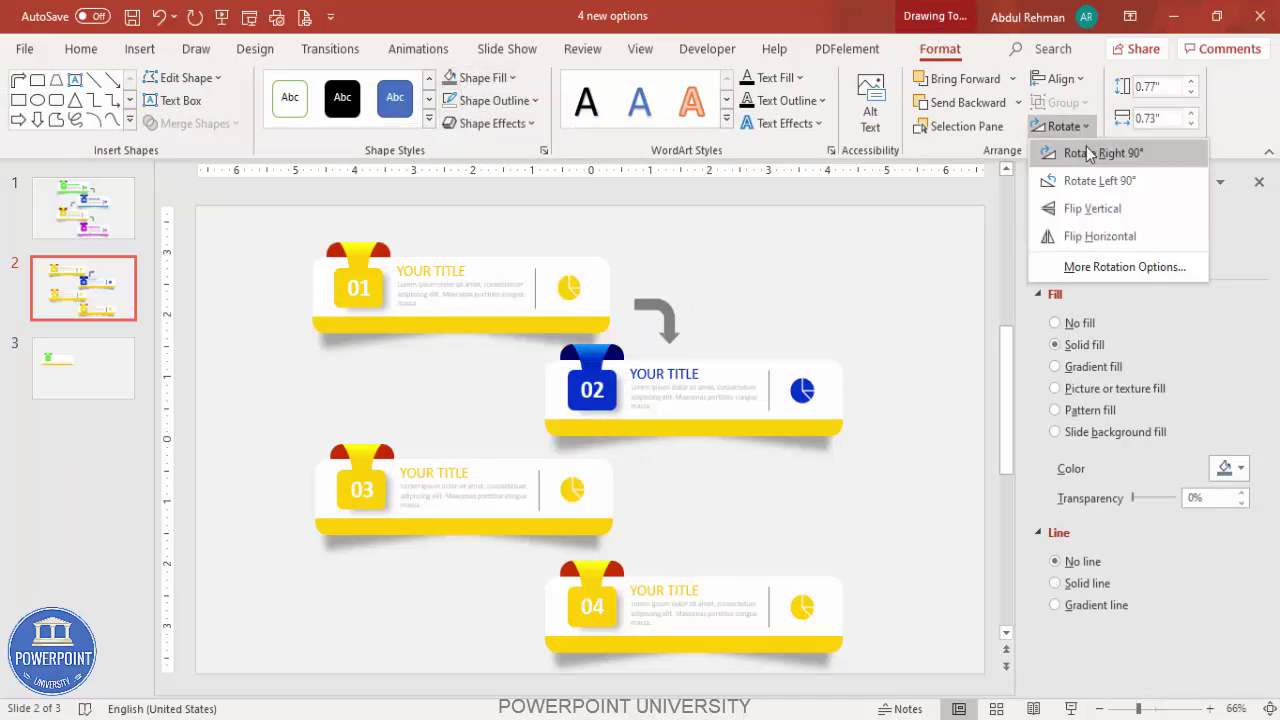
{"action": "left_click", "coordinate": [1088, 153]}
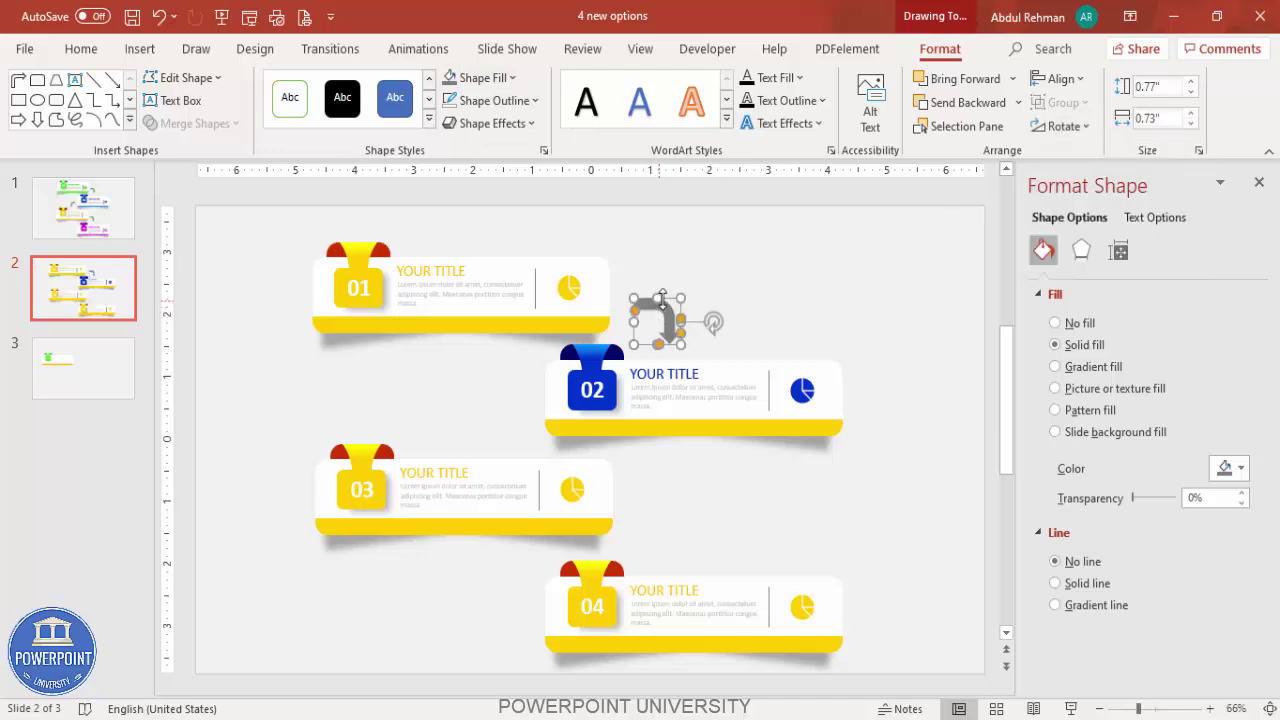
Nudge the arrow slightly left and up, then undo that move
{"action": "left_click_drag", "start_coordinate": [672, 298], "coordinate": [514, 324]}
{"action": "key", "text": "ctrl+z"}
{"action": "scroll", "coordinate": [645, 398], "scroll_direction": "down", "scroll_amount": 2}
{"action": "scroll", "coordinate": [957, 194], "scroll_direction": "up", "scroll_amount": 2}
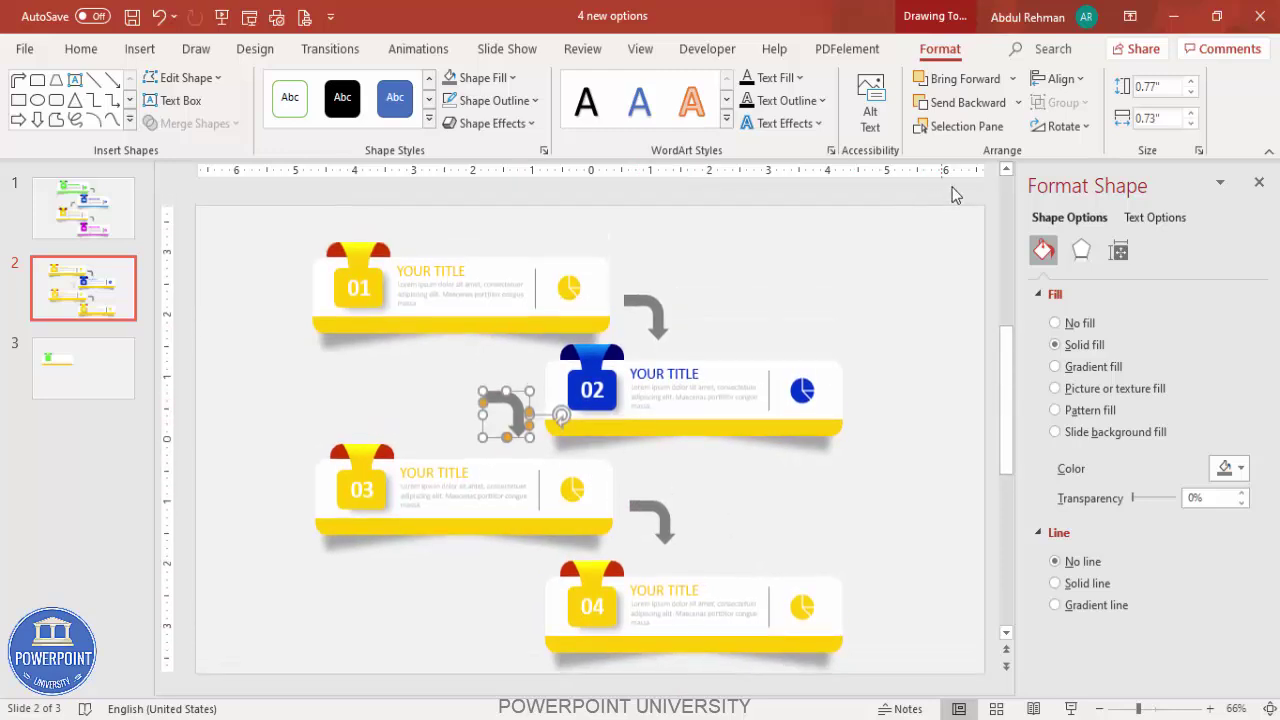
Flip the arrow left of card 02 horizontally to point left, and shift it slightly right
{"action": "left_click", "coordinate": [1064, 126]}
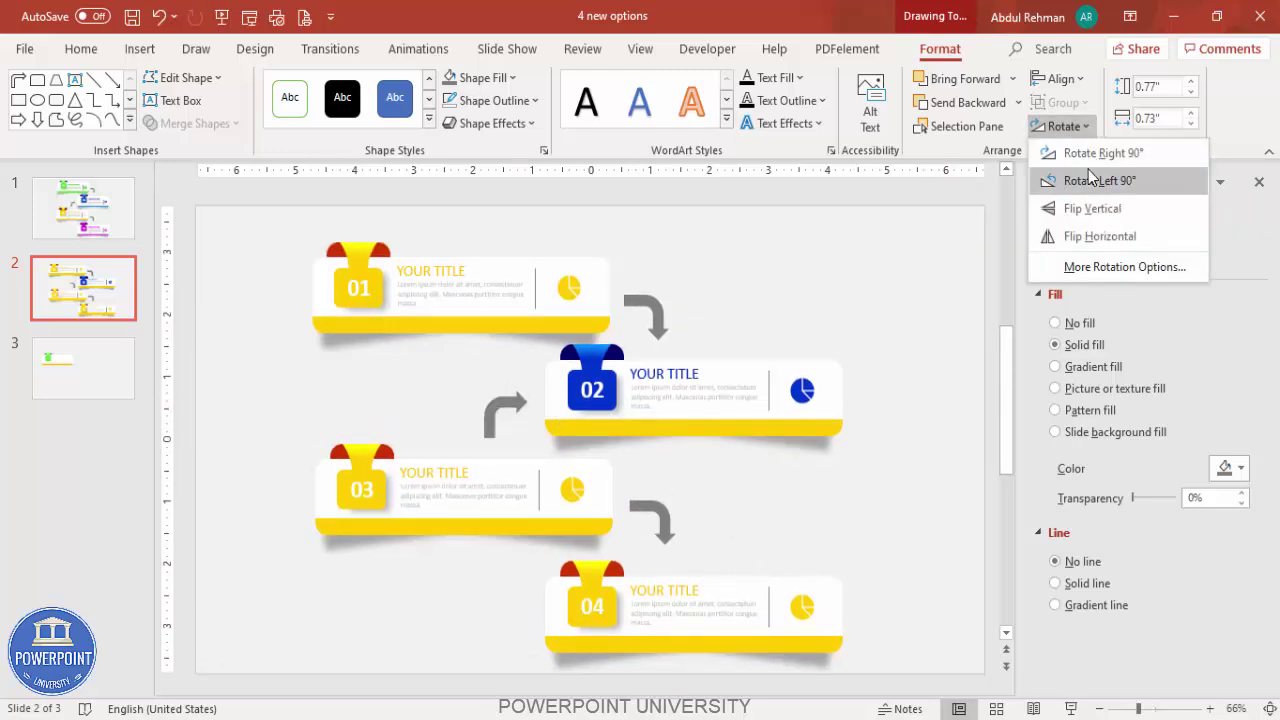
{"action": "left_click", "coordinate": [1095, 240]}
{"action": "left_click_drag", "start_coordinate": [518, 391], "coordinate": [528, 391]}
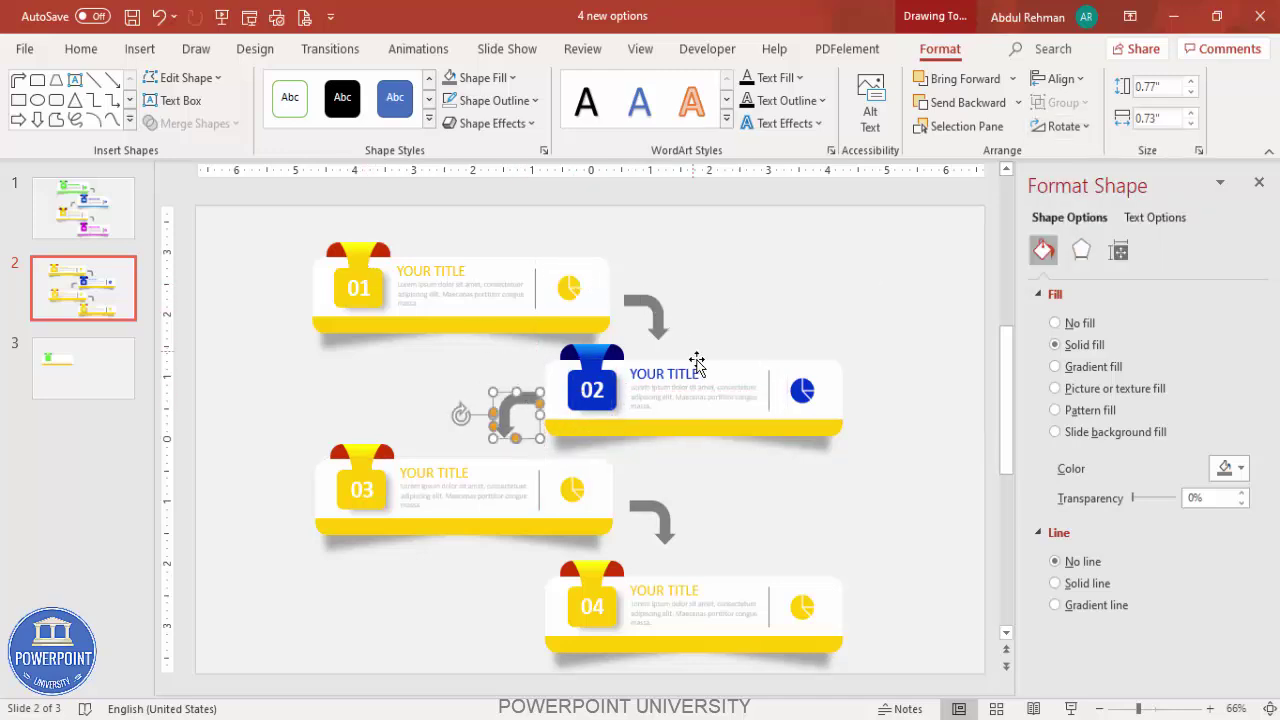